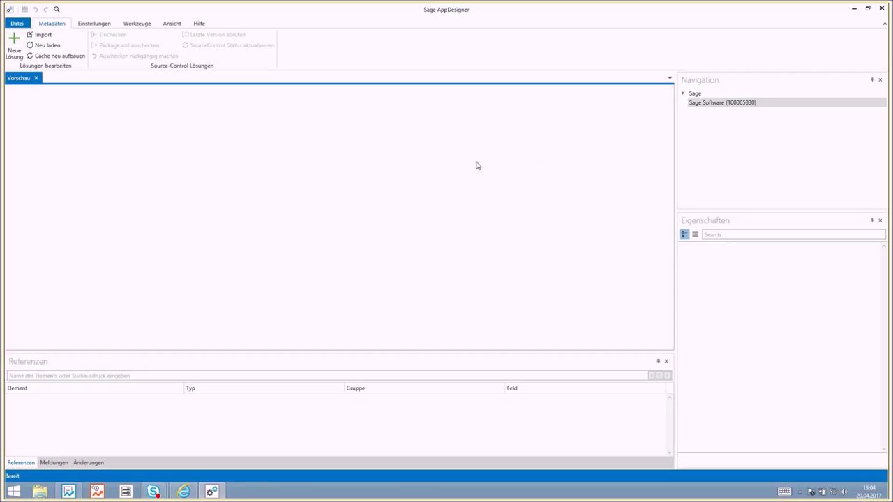
Step: Create a new solution named Demo under the Sage Software partner and save it
right_click(708, 104)
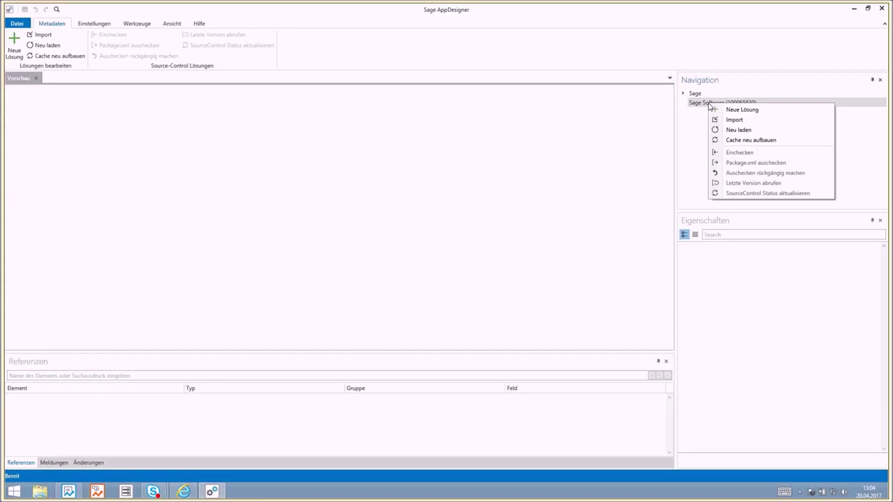
left_click(744, 109)
type("D")
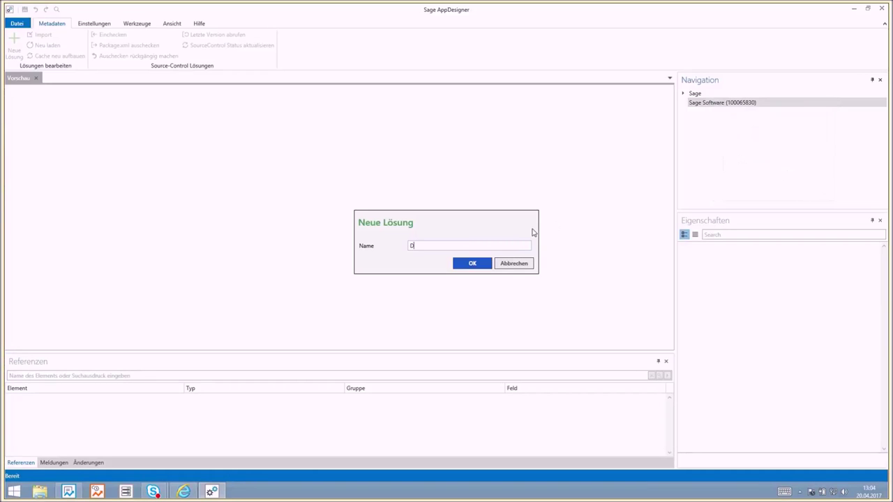
type("emo")
key("Return")
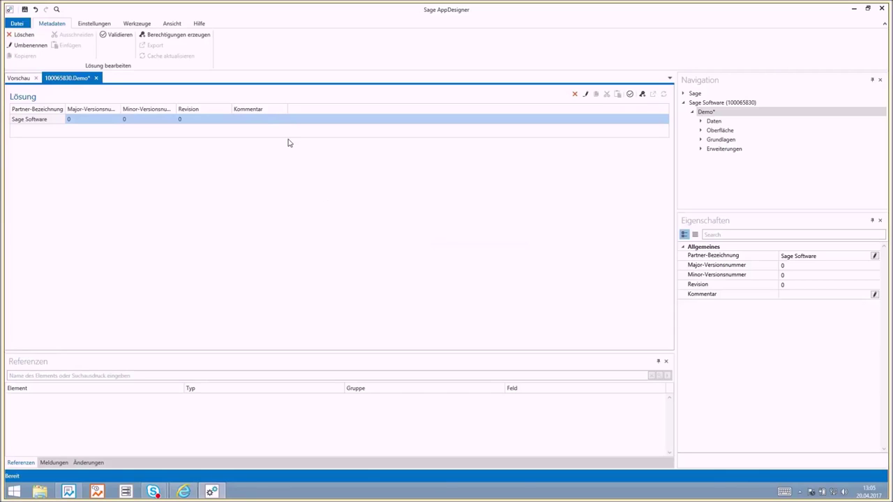
left_click(25, 9)
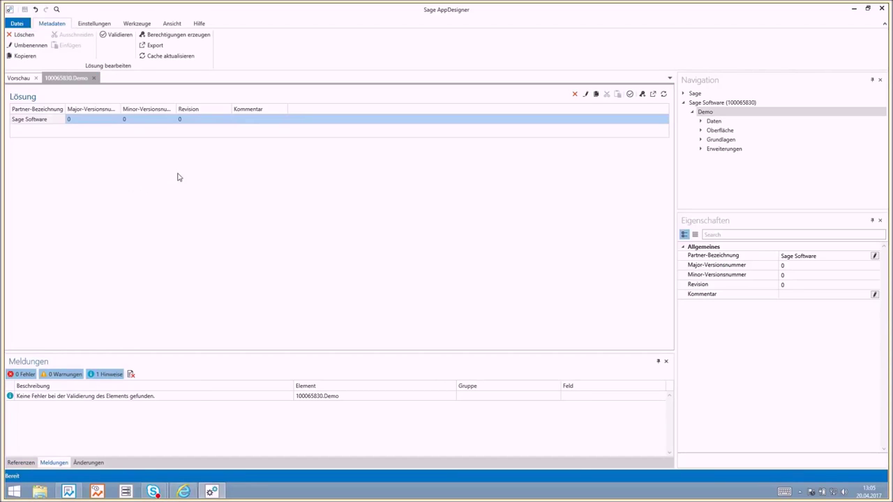
Step: Add a new group named Gruppe1 to the Datenquellen of the Demo solution
left_click(702, 122)
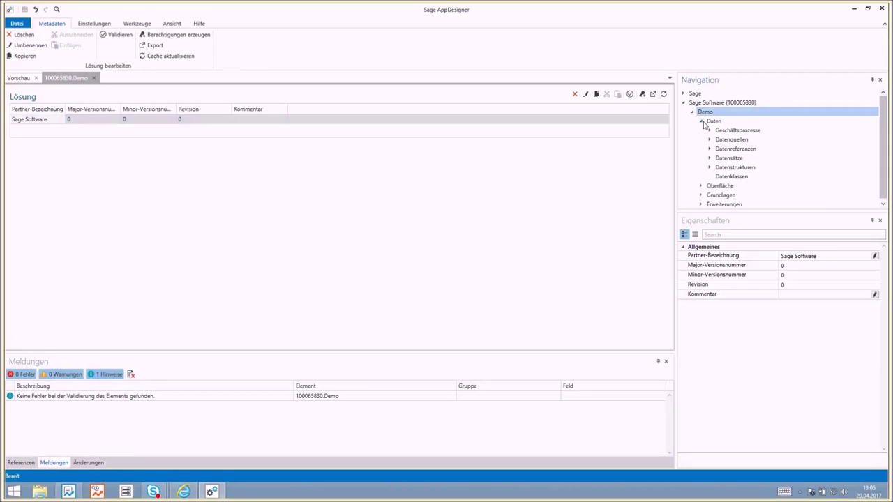
left_click(730, 141)
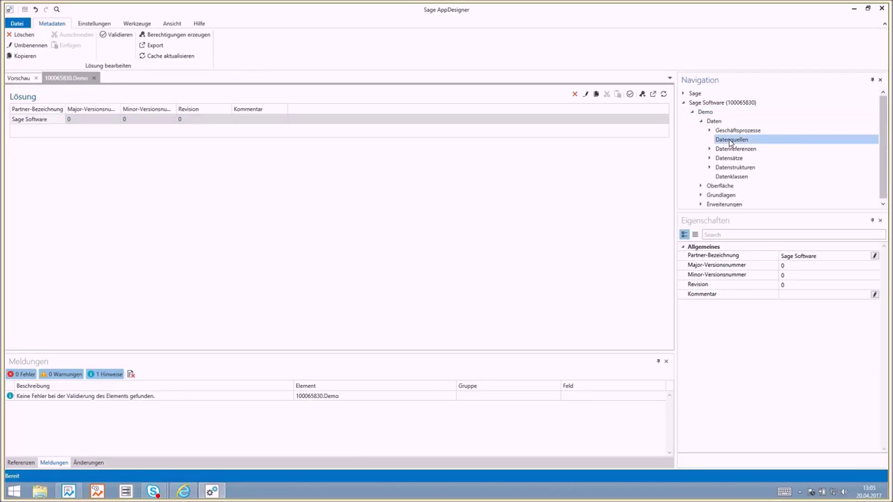
right_click(731, 141)
left_click(765, 145)
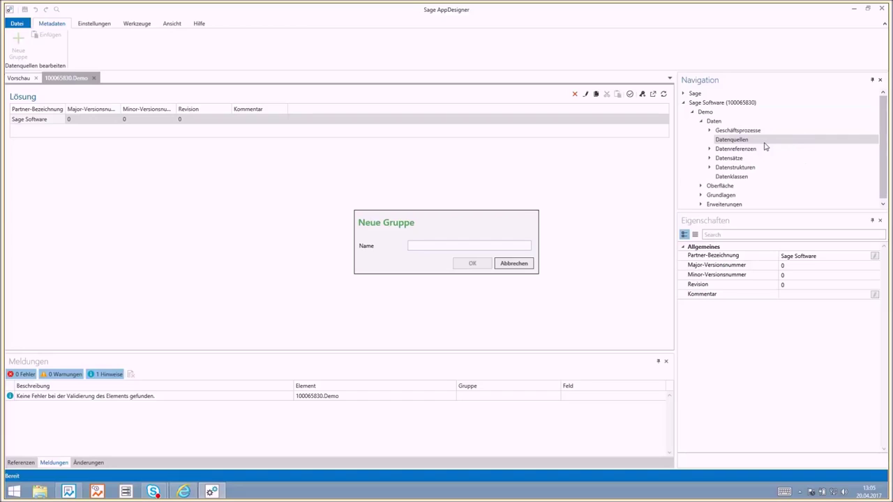
type("Gruppe1")
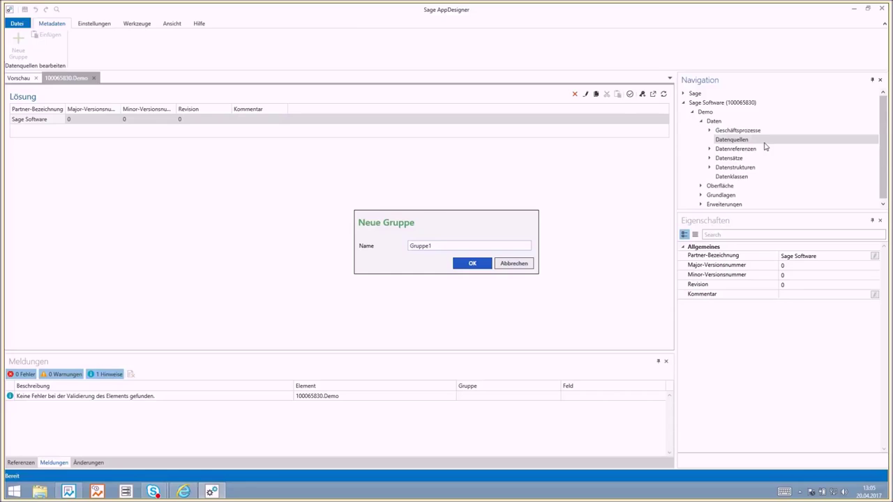
key("Return")
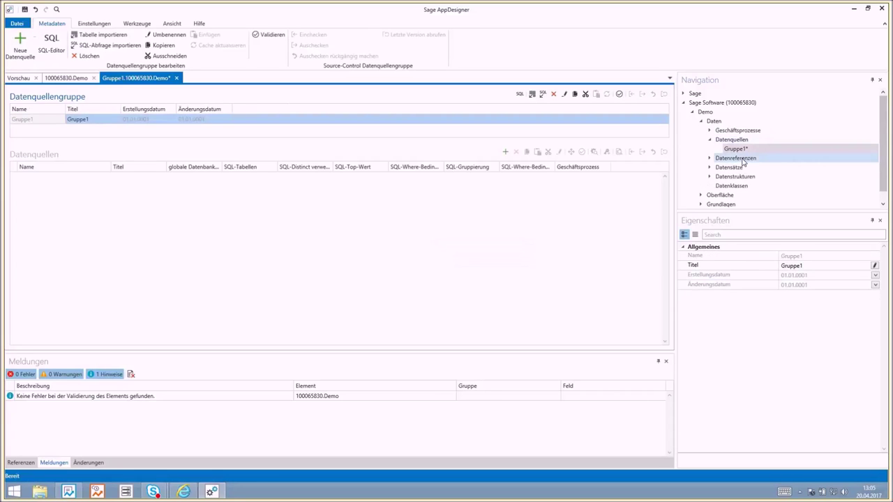
Step: Open the SQL editor for the Gruppe1 data source group and add the KHKAdressen table to the query
left_click(736, 149)
right_click(738, 152)
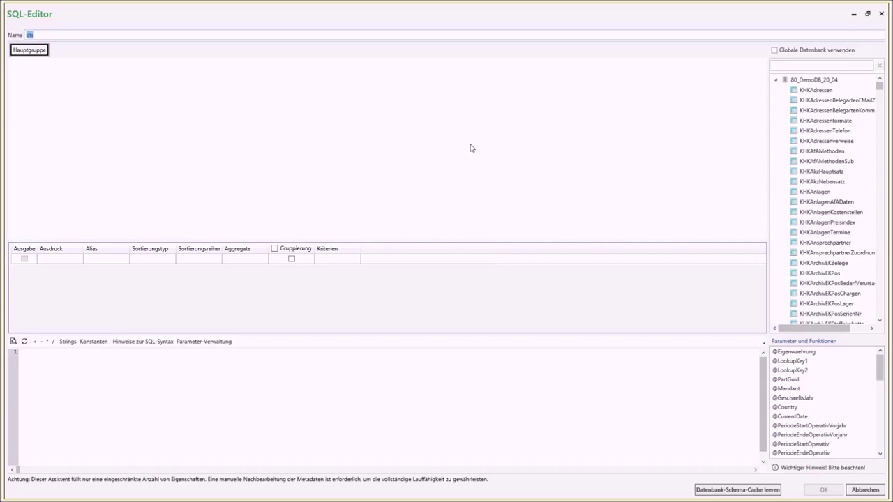
left_click_drag(815, 92, 108, 92)
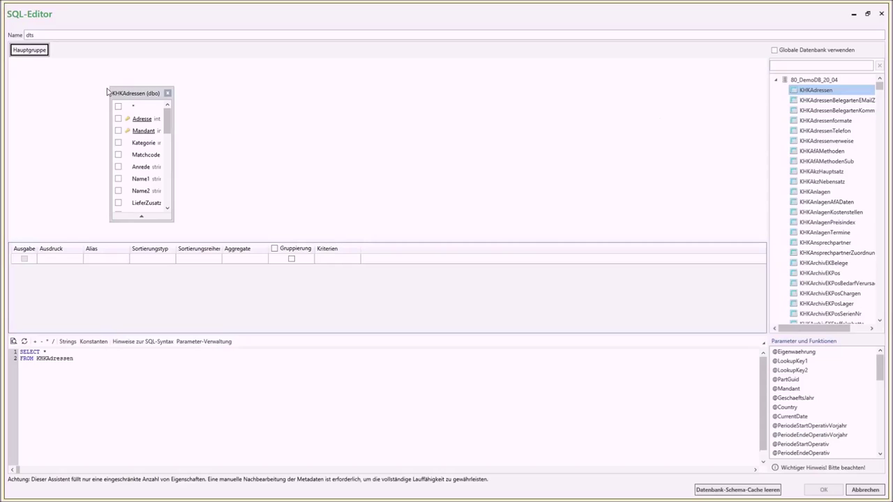
Step: Find the KHKKontokorrent table by filtering for "khkkont", add it to the query beside KHKAdressen, and clear the filter
left_click(809, 66)
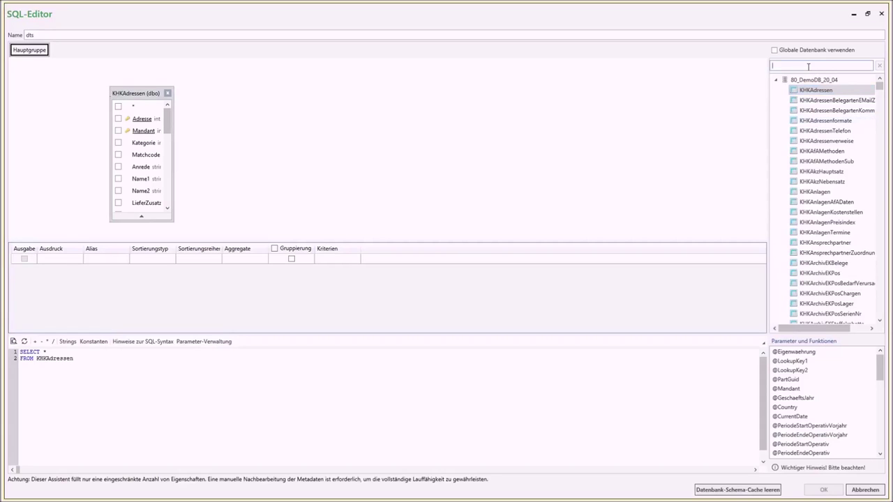
type("khkkont")
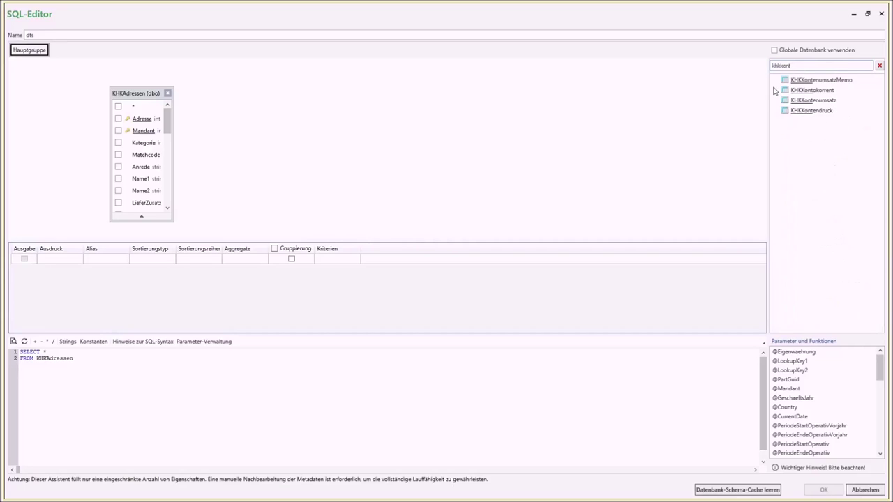
left_click_drag(774, 91, 383, 91)
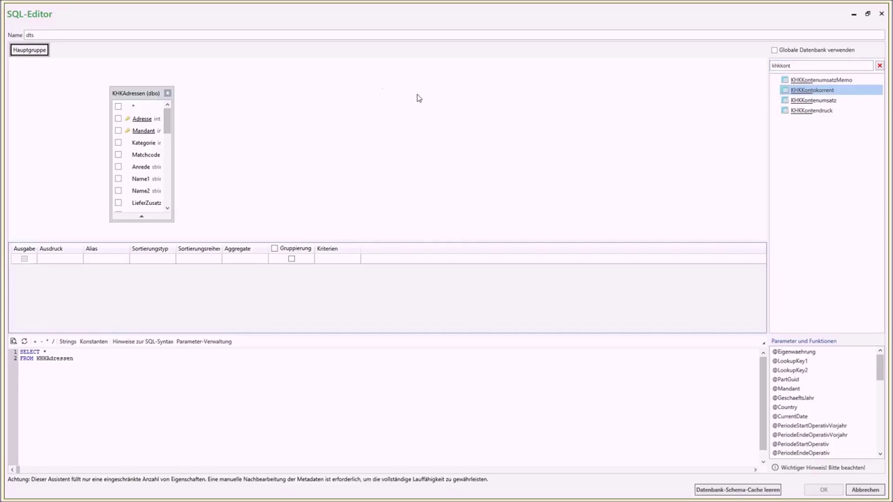
left_click(879, 66)
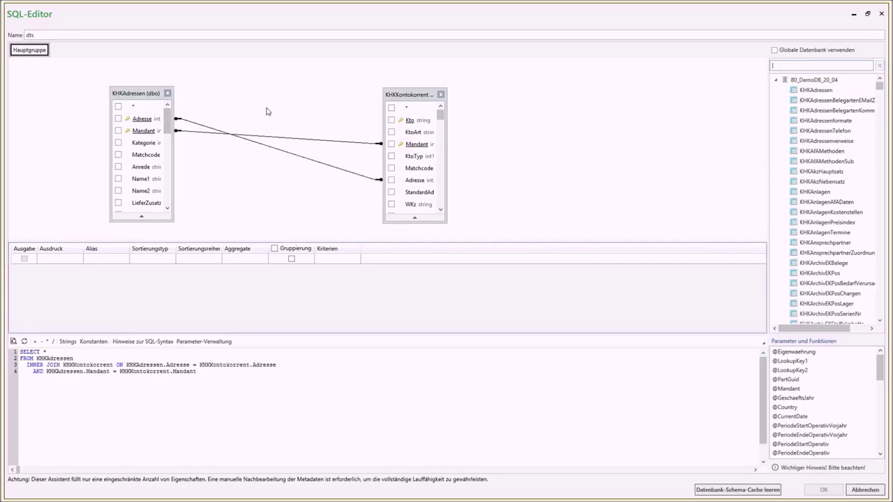
Step: Widen and reposition the KHKAdressen table box, and include its Adresse, Mandant and Matchcode fields in the output
left_click_drag(173, 138, 234, 137)
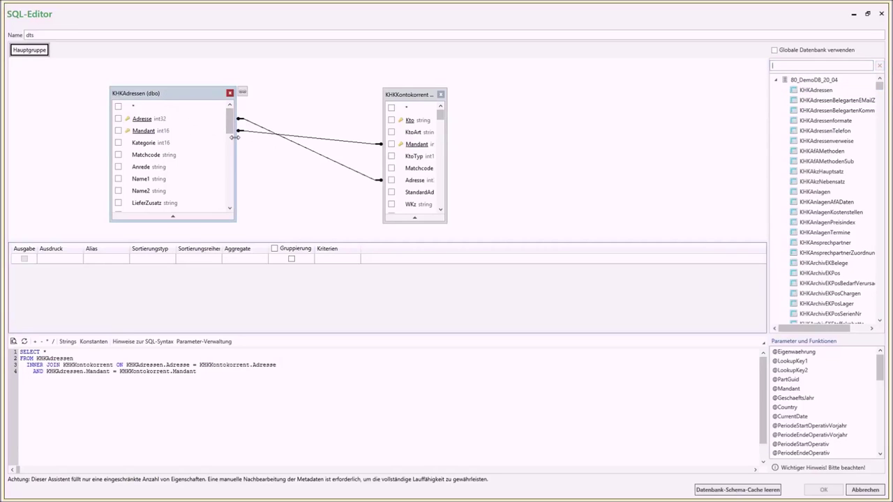
left_click_drag(178, 97, 162, 79)
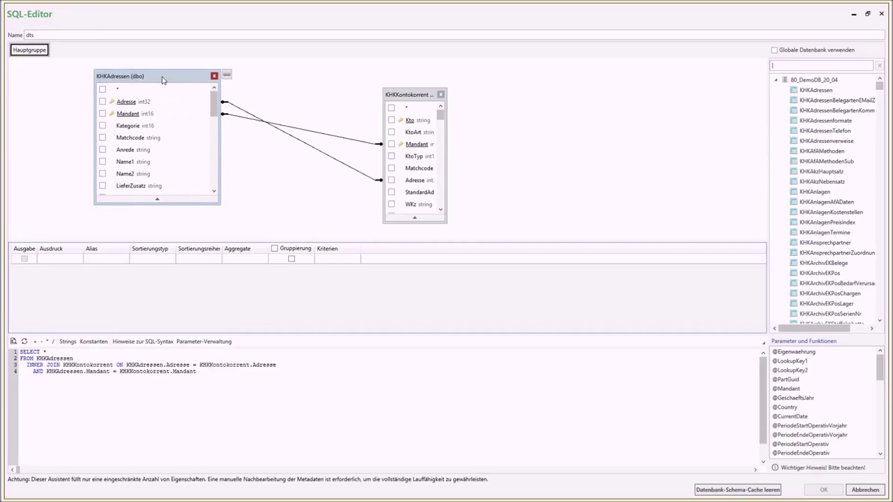
left_click(102, 102)
left_click(103, 102)
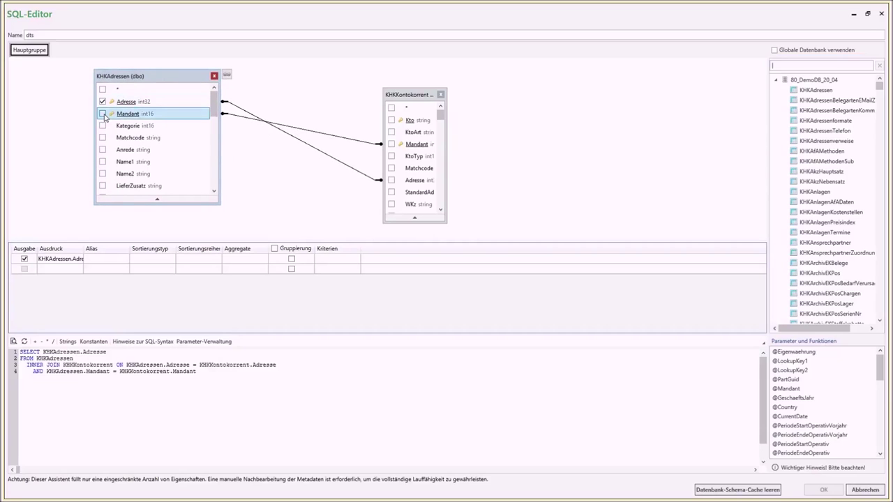
left_click(102, 114)
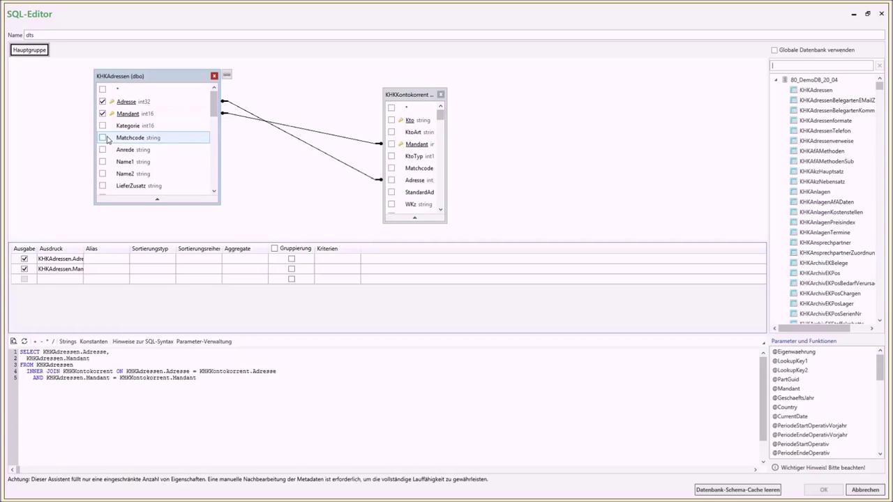
left_click(104, 138)
Step: Include the LieferLand, LieferPLZ and LieferOrt fields of KHKAdressen in the output
scroll(112, 143, "down", 1)
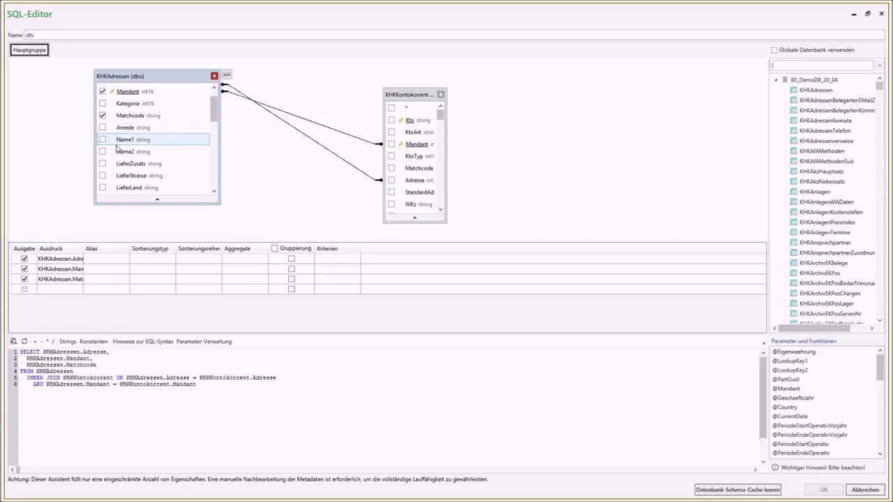
scroll(116, 150, "down", 1)
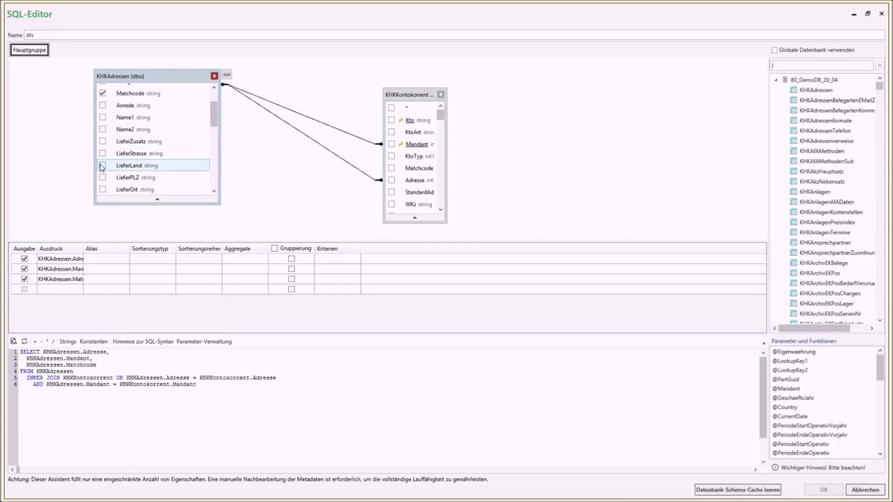
left_click(102, 168)
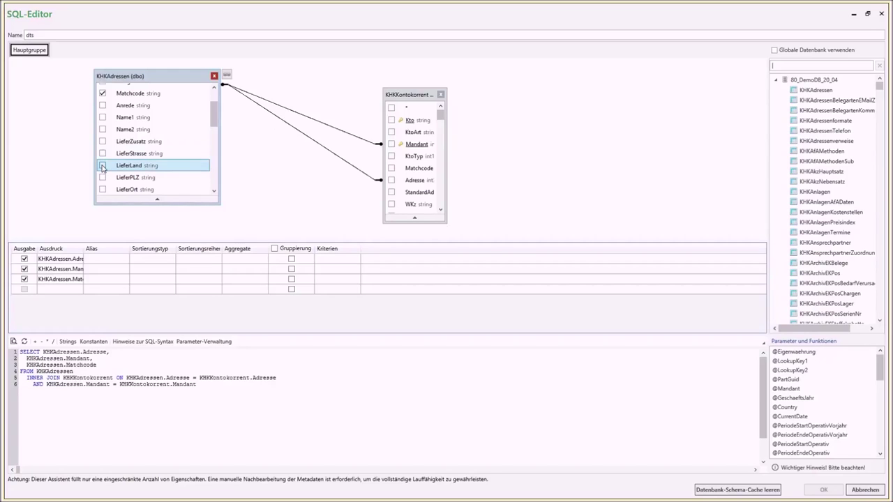
left_click(102, 166)
left_click(103, 177)
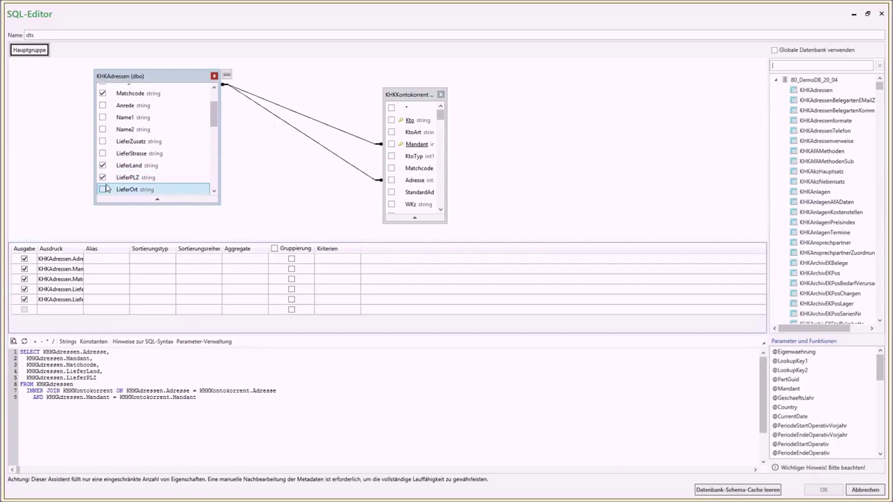
left_click(102, 189)
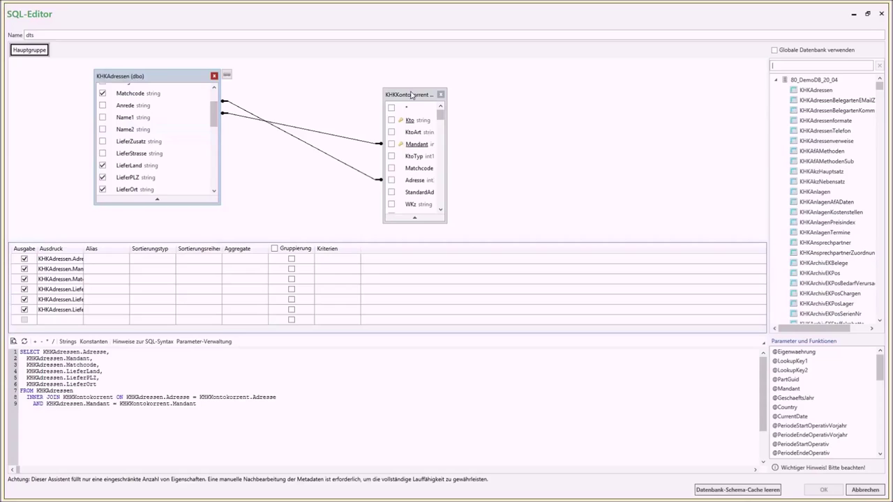
Step: Reposition and widen the KHKKontokorrent table box, and include its Kto, Matchcode and WKz fields in the output
left_click_drag(412, 94, 555, 91)
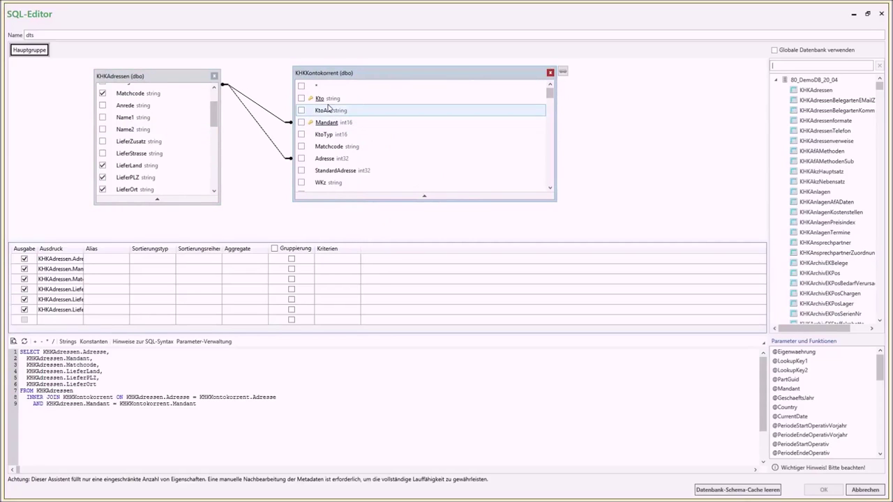
left_click(301, 98)
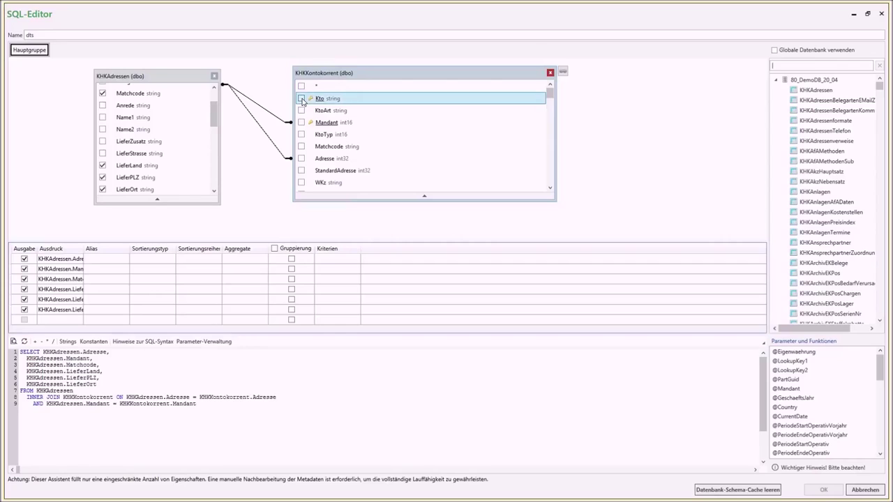
left_click(302, 147)
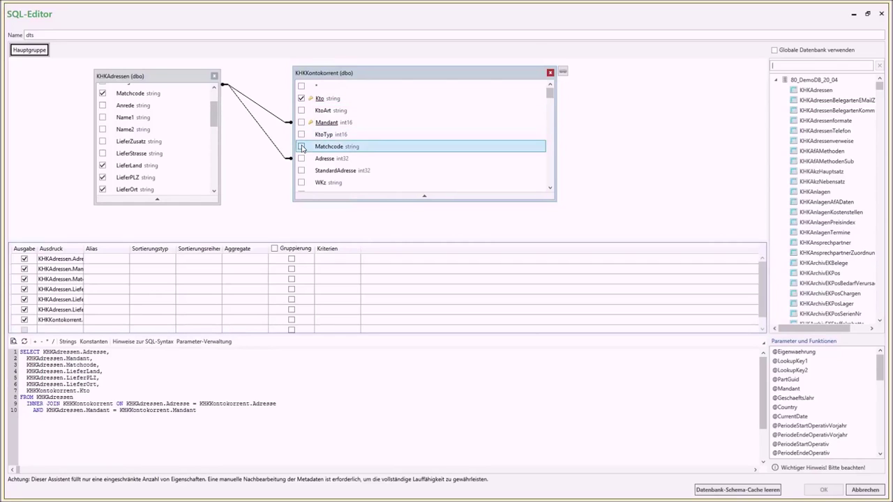
scroll(309, 161, "down", 2)
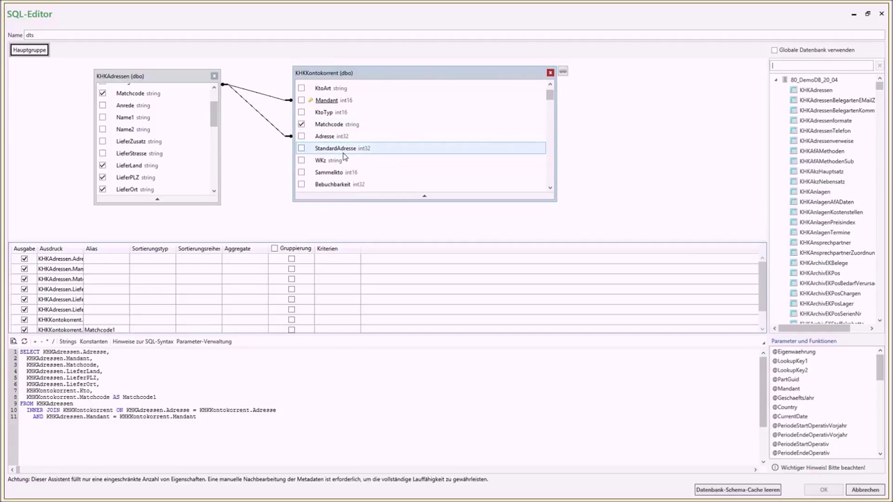
scroll(306, 150, "down", 2)
left_click(301, 139)
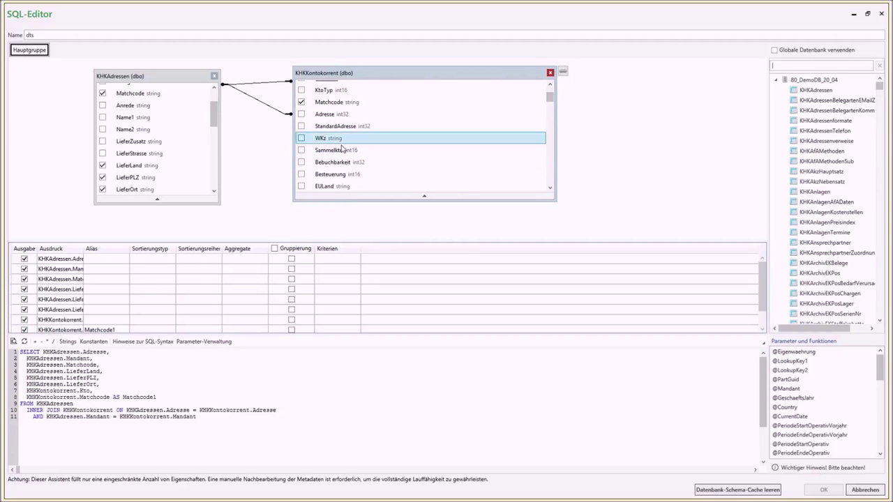
Step: Include the Kreditlimit, Gruppe and Vertreter fields of KHKKontokorrent in the output
scroll(355, 145, "down", 2)
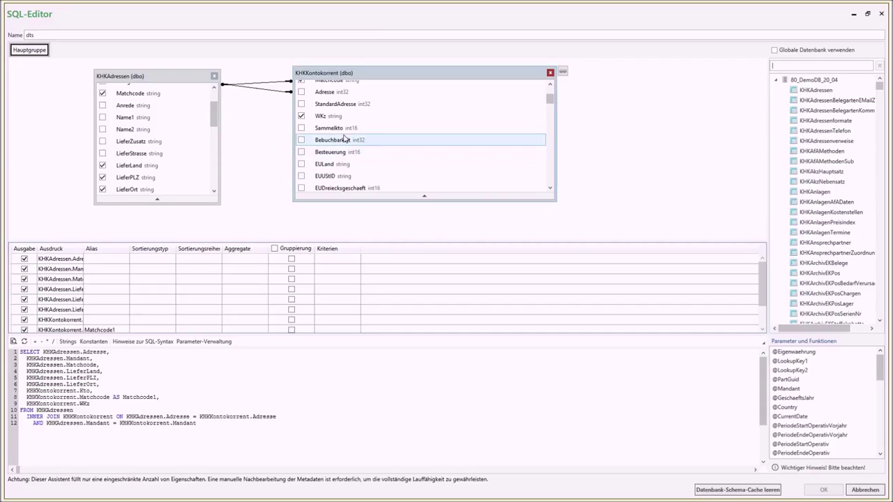
scroll(342, 133, "down", 2)
scroll(340, 124, "down", 6)
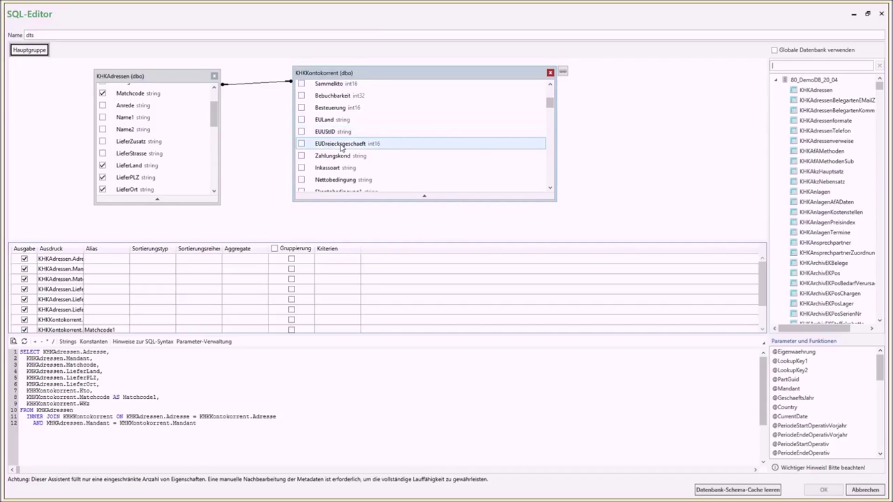
scroll(341, 156, "down", 2)
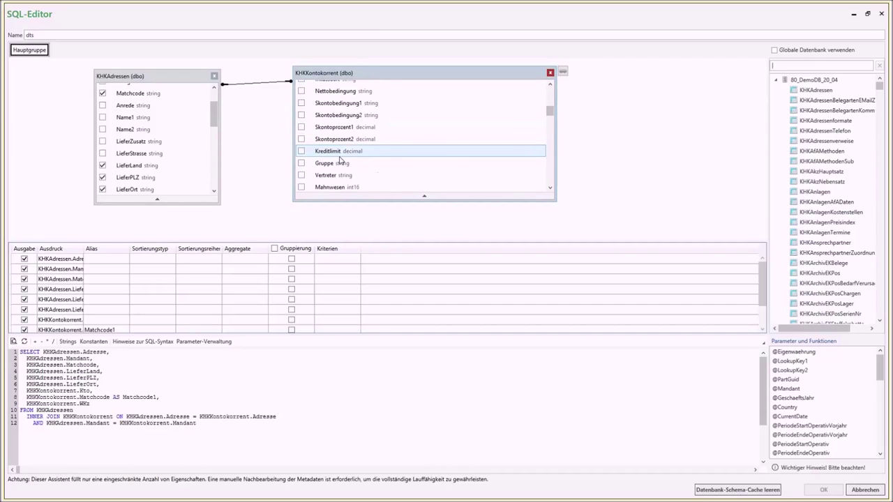
left_click(302, 152)
left_click(301, 152)
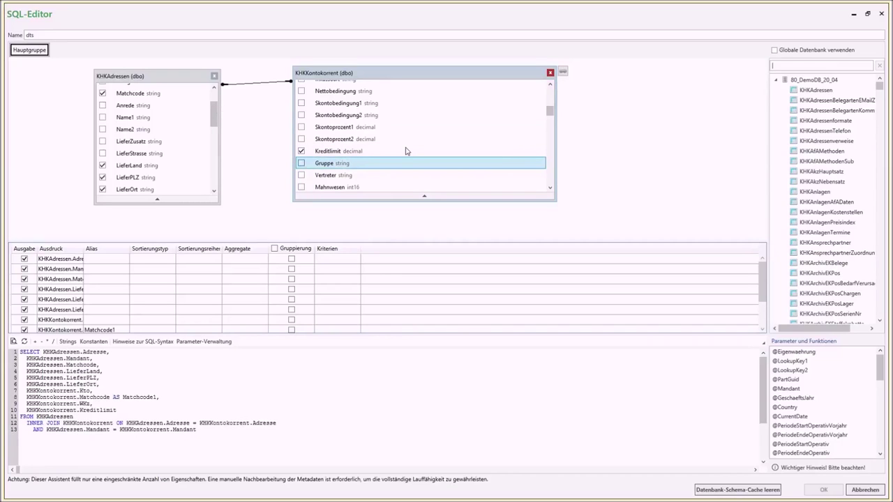
left_click(301, 162)
scroll(302, 154, "down", 2)
left_click(302, 154)
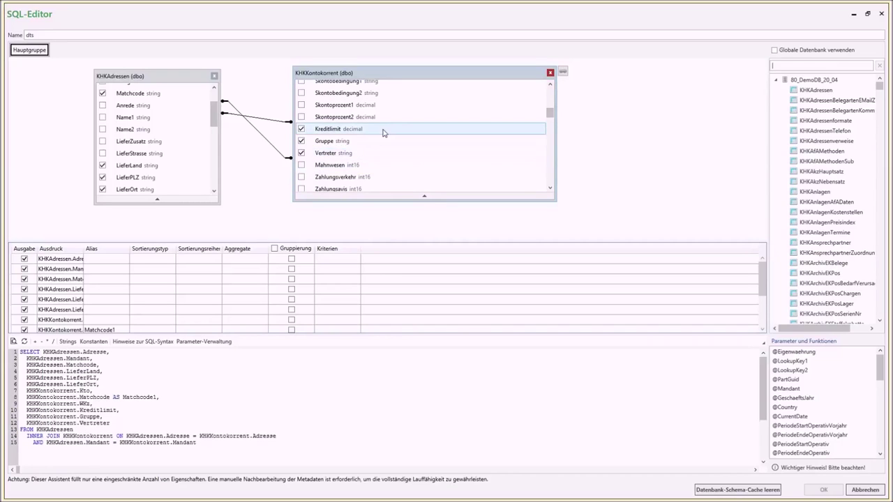
scroll(381, 133, "up", 3)
scroll(380, 134, "up", 5)
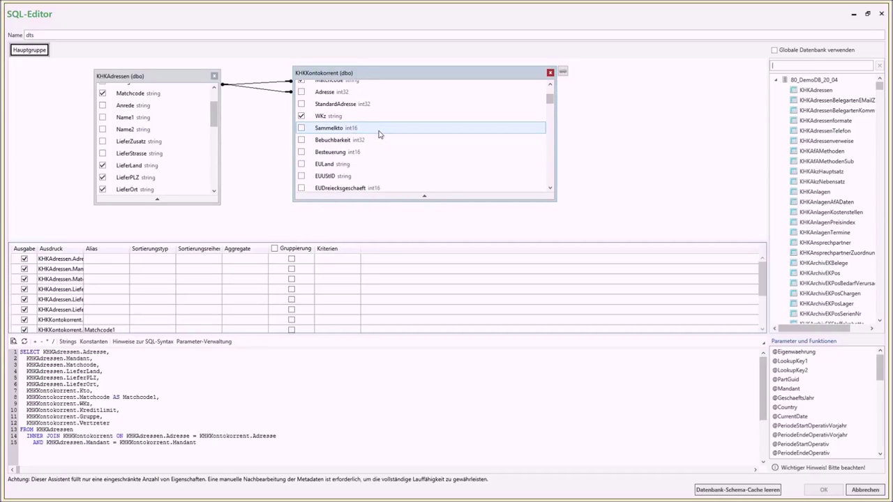
Step: Include the Aktiv field of KHKKontokorrent in the query output
scroll(380, 134, "up", 3)
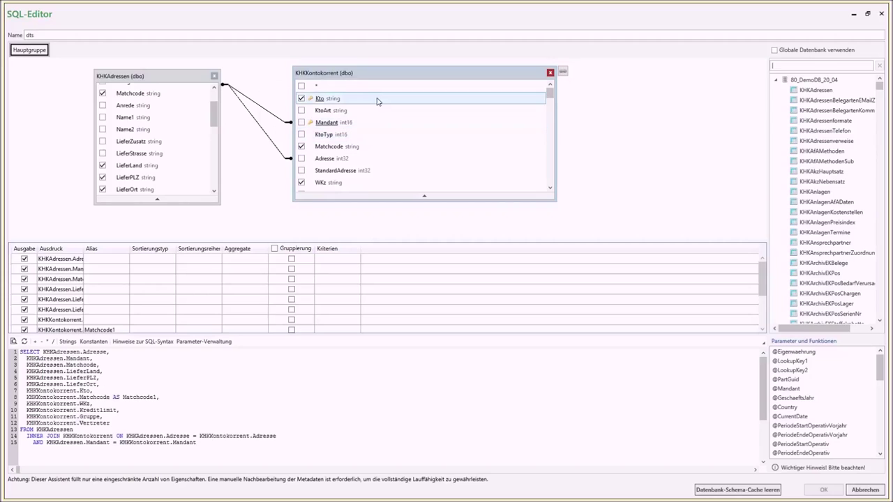
scroll(380, 115, "down", 4)
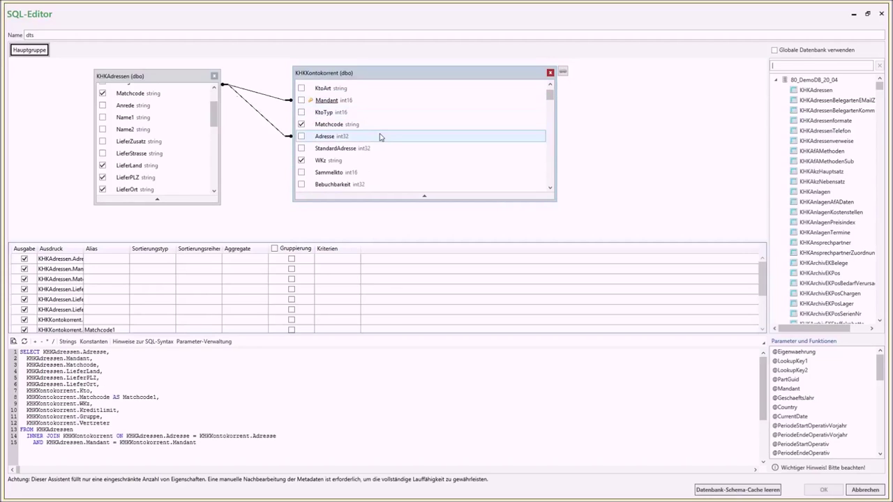
scroll(376, 160, "down", 3)
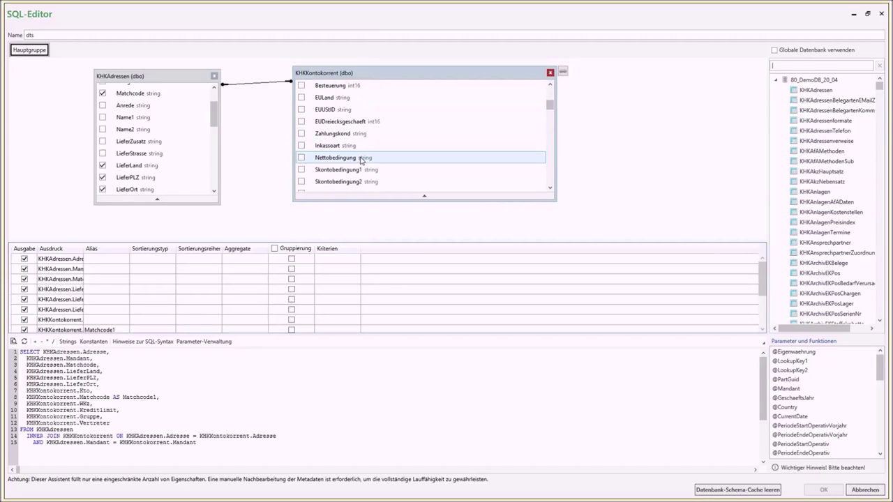
scroll(361, 161, "down", 6)
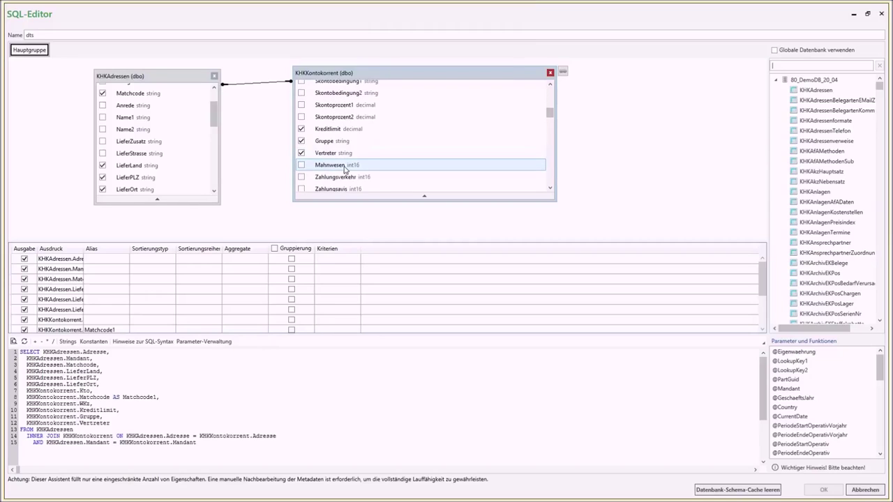
scroll(340, 180, "down", 2)
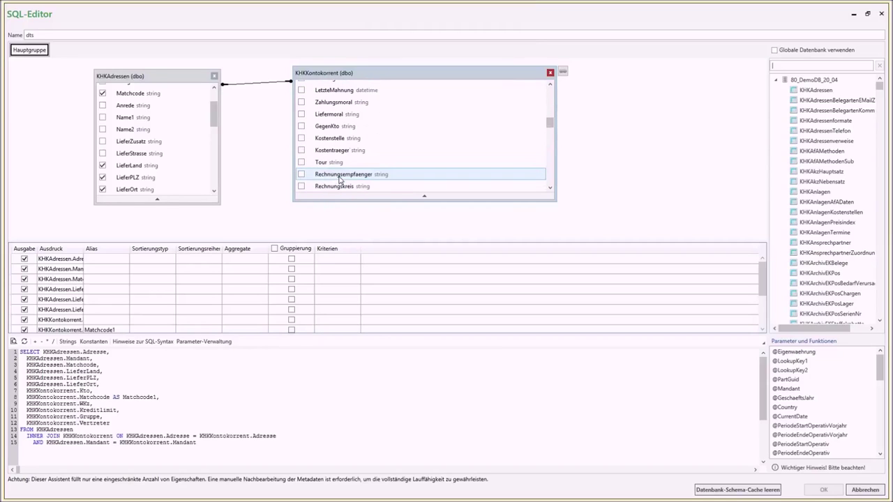
scroll(340, 180, "down", 5)
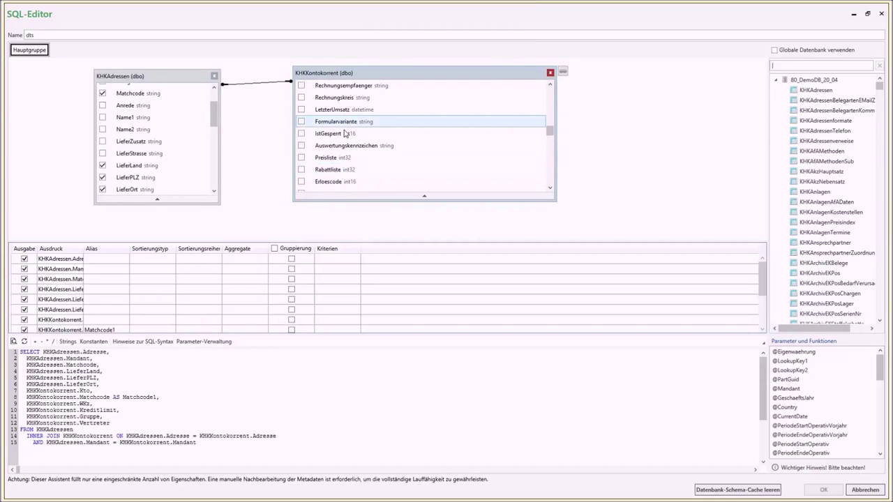
scroll(348, 162, "down", 6)
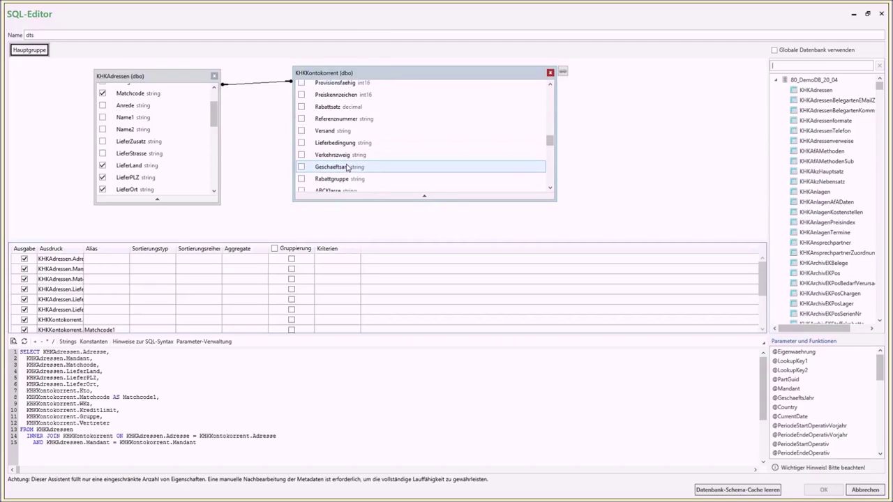
scroll(342, 157, "down", 1)
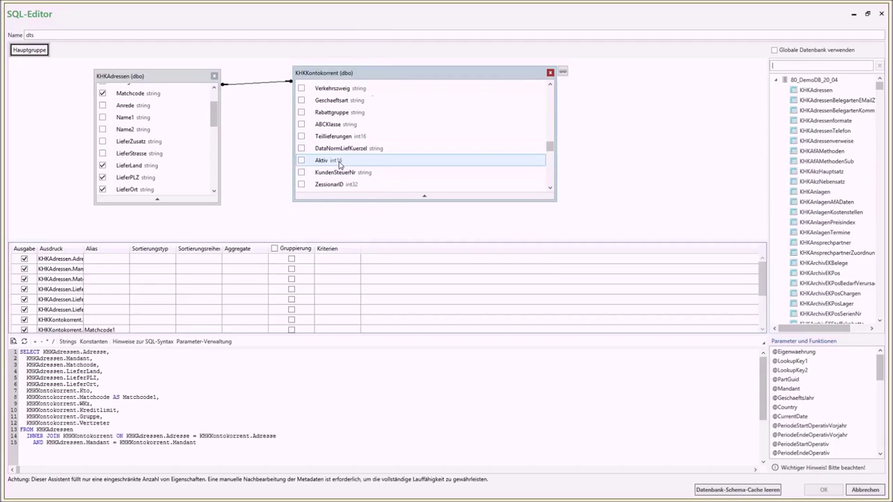
left_click(302, 161)
Step: Name the data source dtsUpdateKonto and accept the query to generate its data source fields
left_click(225, 35)
type("dts")
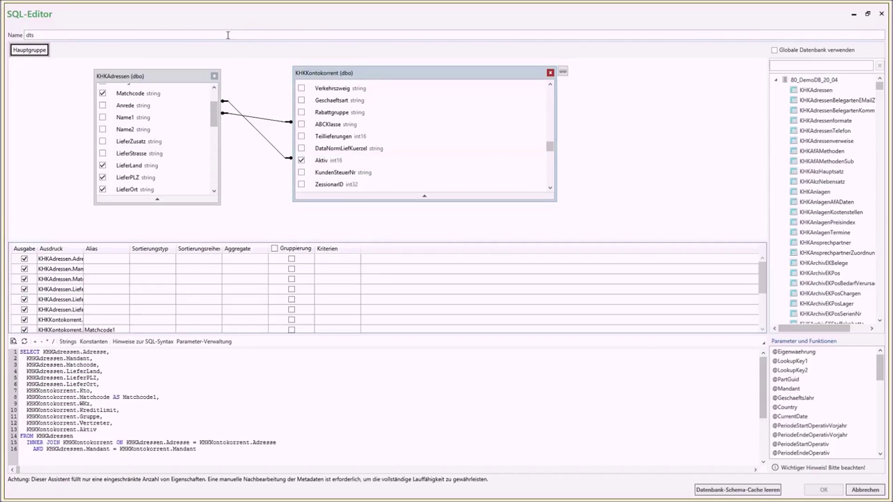
type("UpdateKonto")
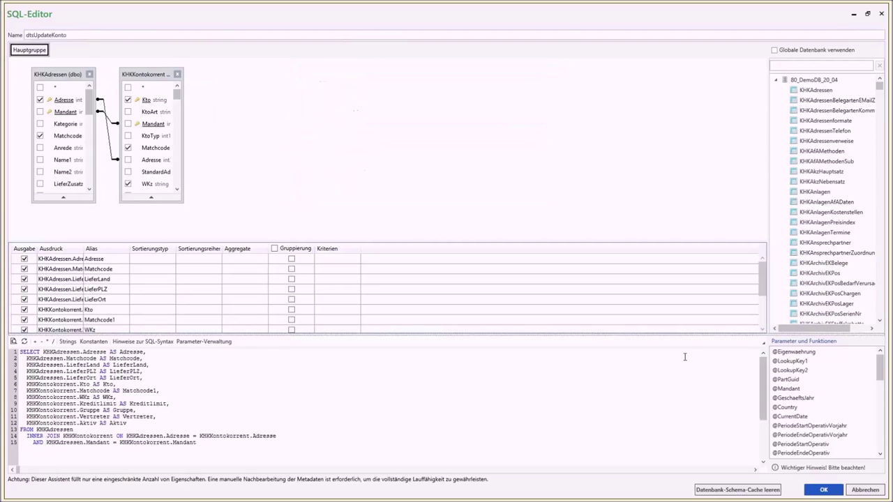
left_click(824, 489)
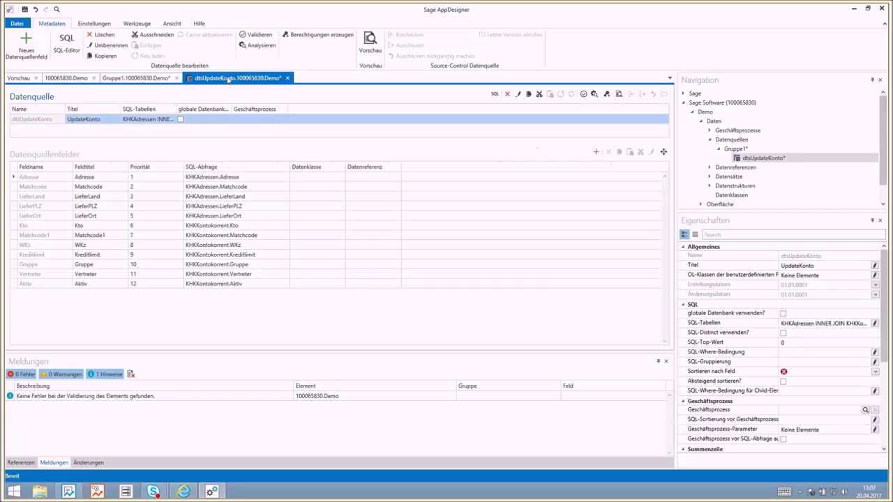
Step: Rename the data source field Matchcode1, which comes from KHKKontokorrent, as KontoMatchcode
left_click(40, 188)
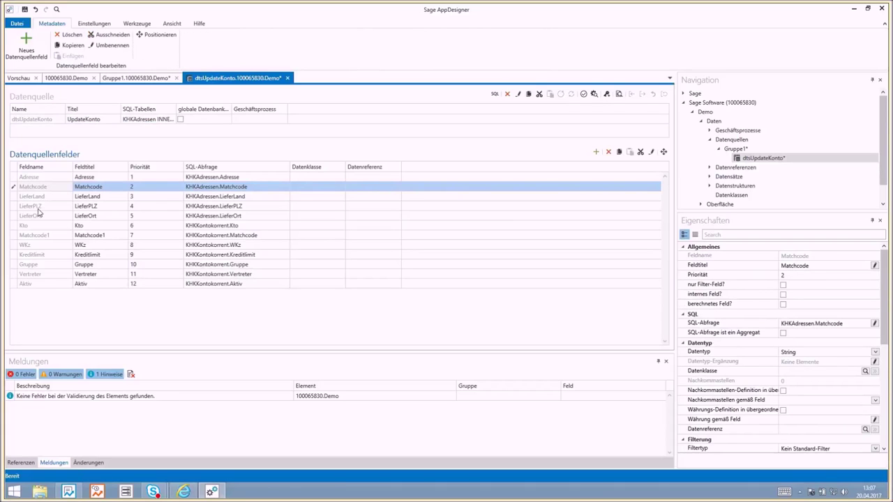
left_click(48, 238)
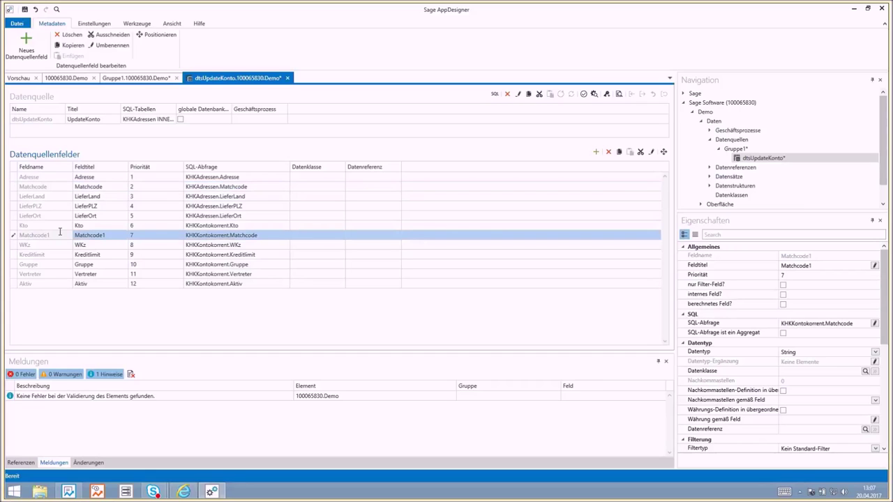
right_click(55, 237)
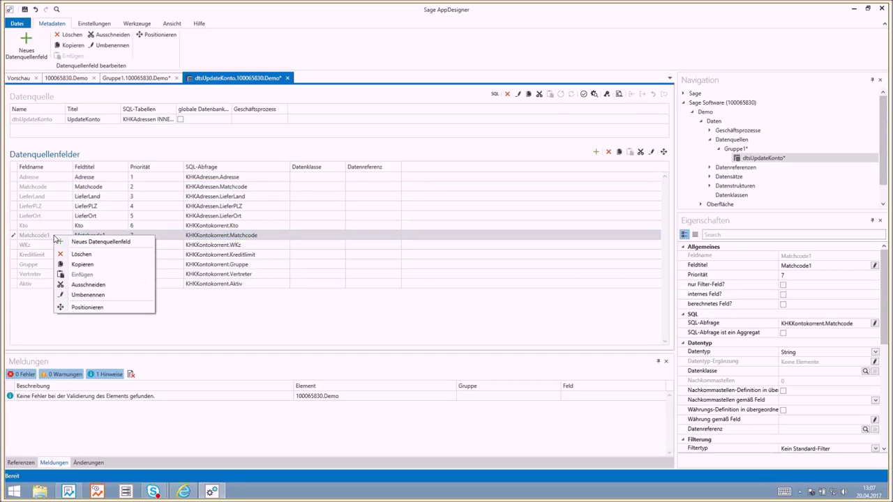
left_click(89, 294)
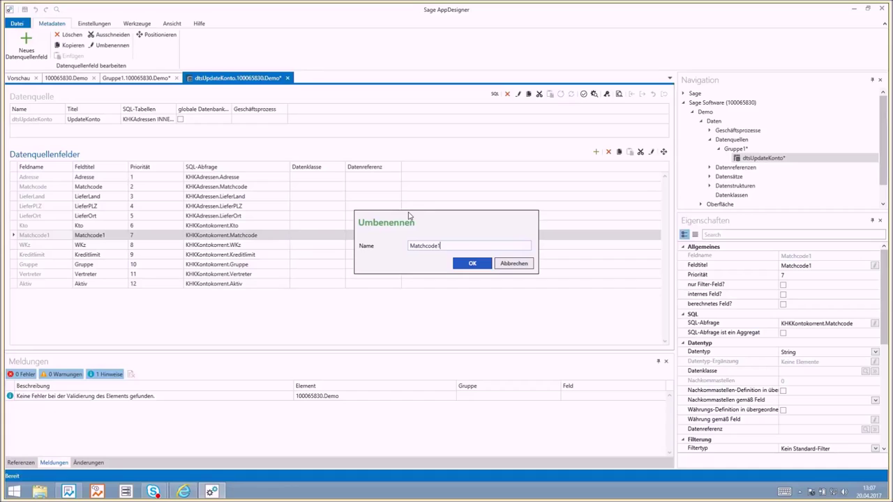
type("1")
key("BackSpace")
key("Home")
type("Kont")
left_click(471, 263)
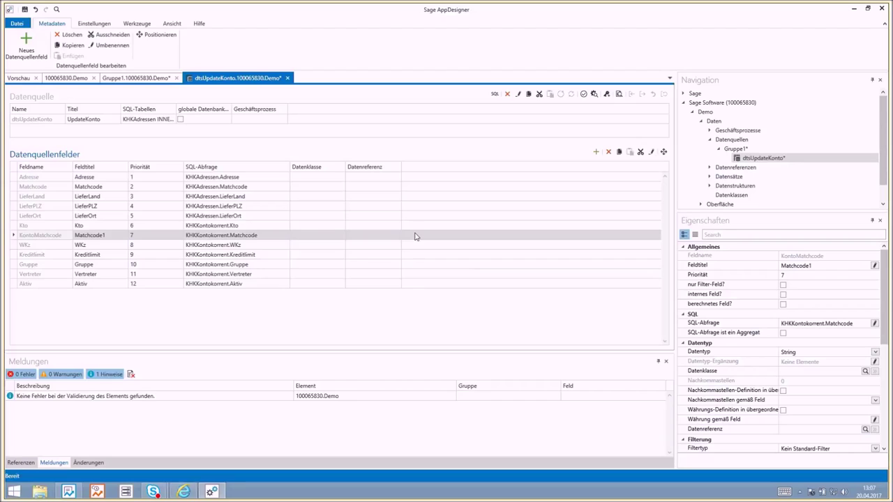
Step: Assign the data reference dtrWaehrung from Sage's System solution to the WKz field
left_click(81, 245)
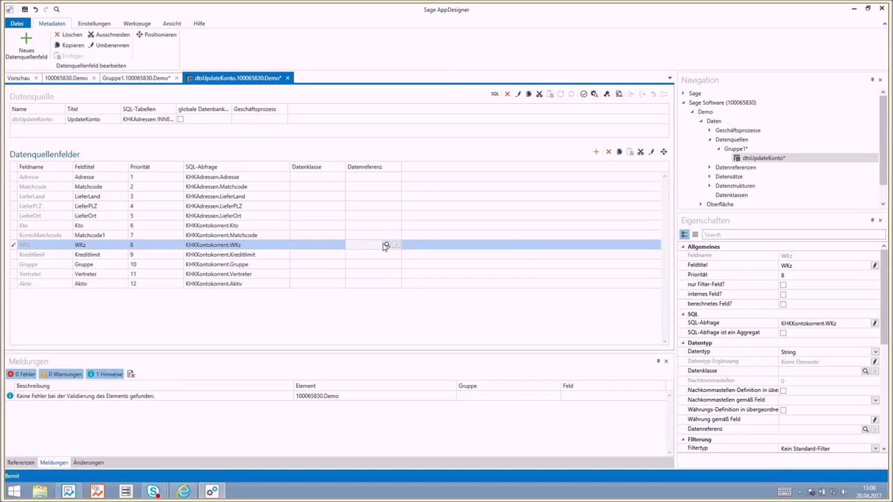
left_click(386, 245)
left_click(297, 198)
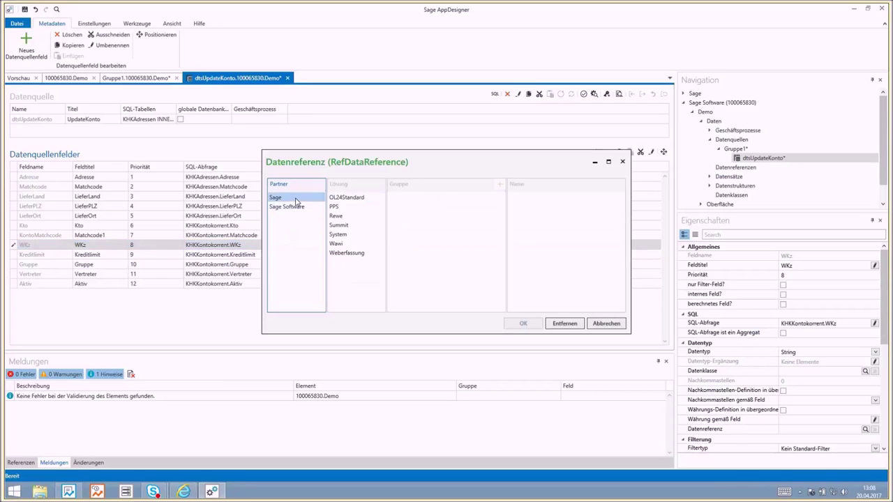
left_click(347, 235)
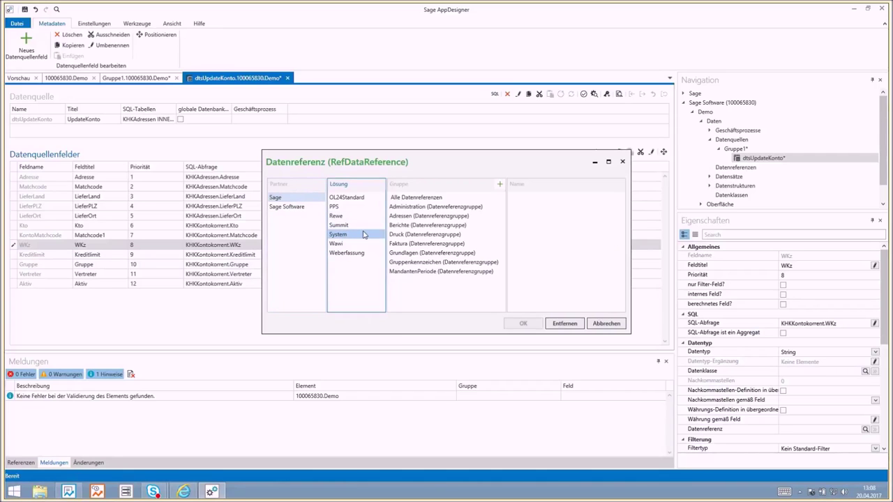
left_click(416, 197)
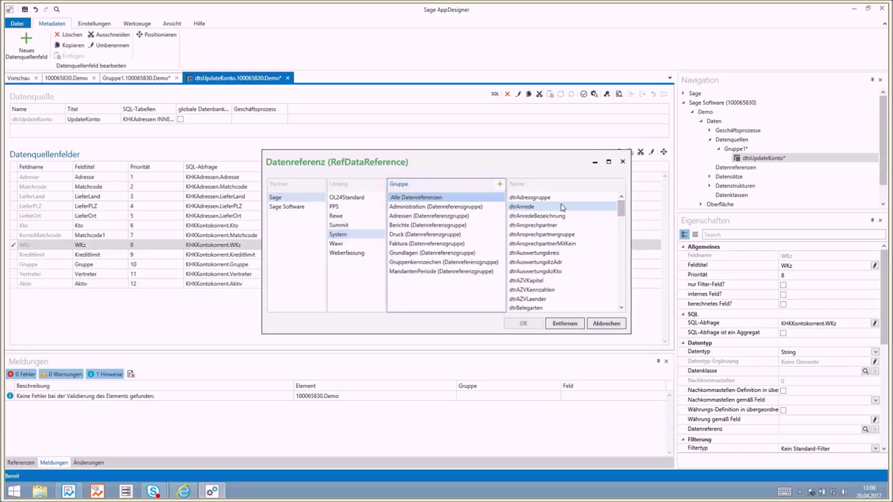
left_click_drag(620, 202, 634, 294)
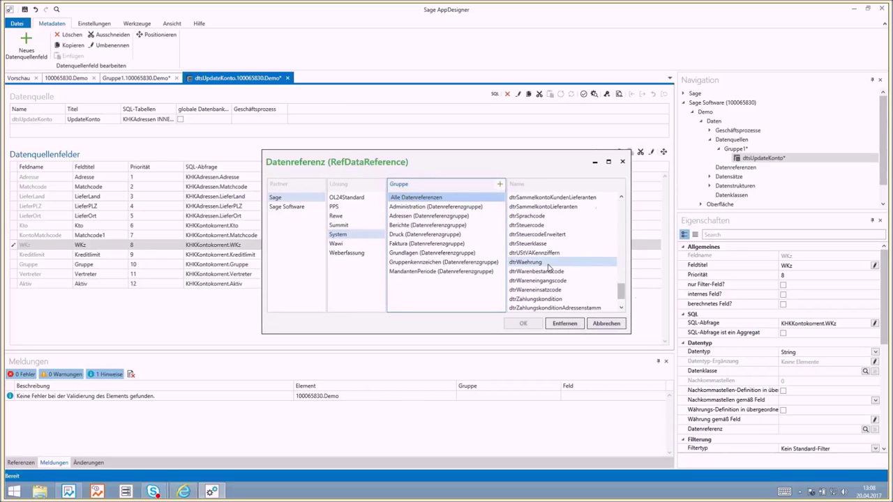
left_click(525, 261)
left_click(523, 323)
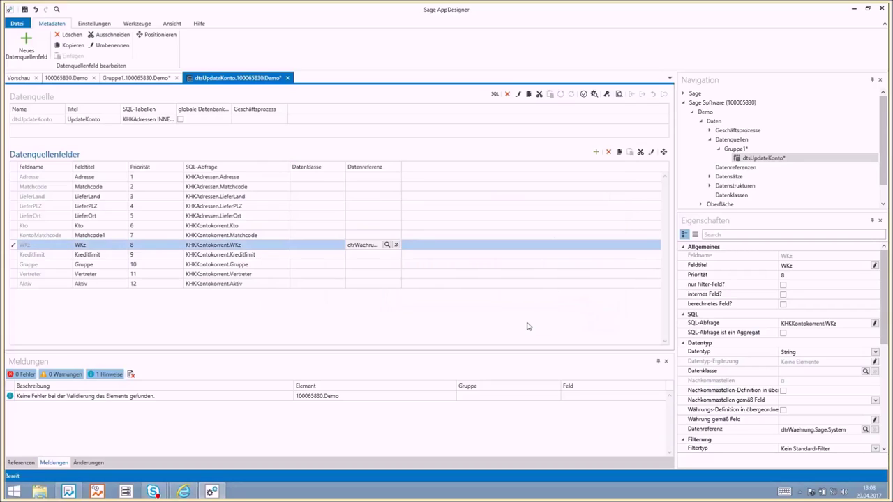
Step: Assign the data reference dtrKundenLieferantenGruppe from the Gruppenkennzeichen group of Sage's System solution to the Gruppe field
left_click(46, 264)
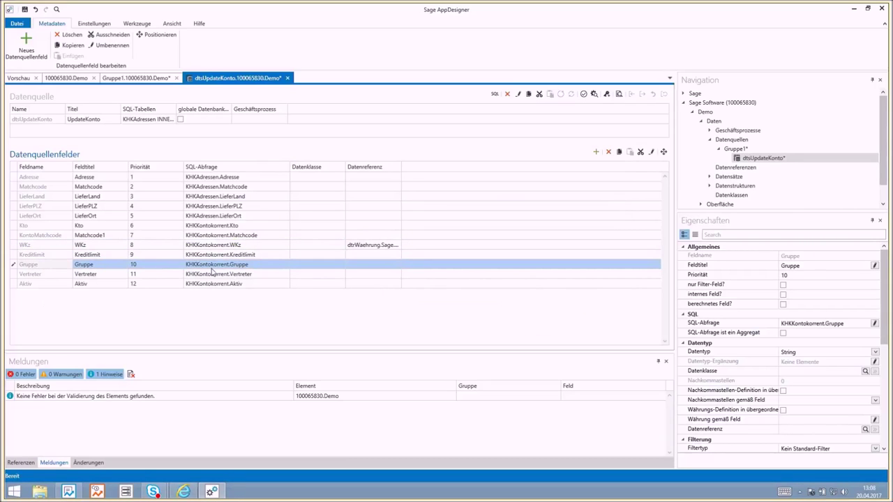
left_click(380, 265)
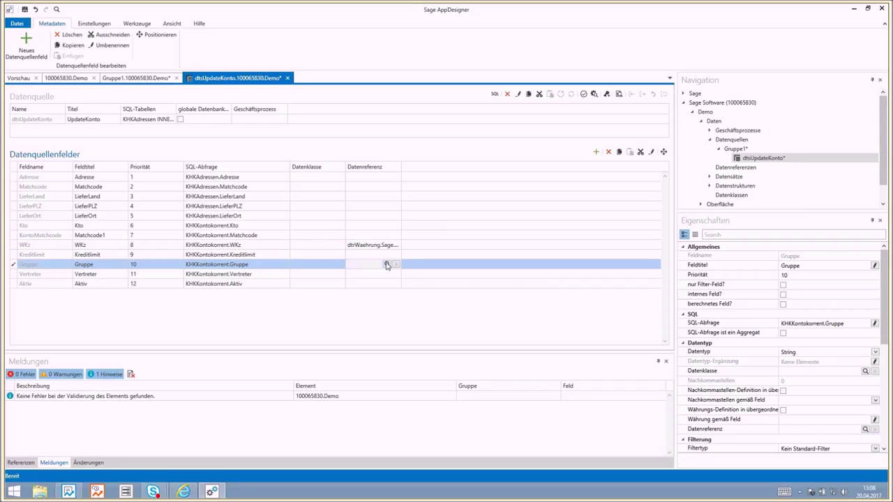
left_click(387, 265)
left_click(320, 198)
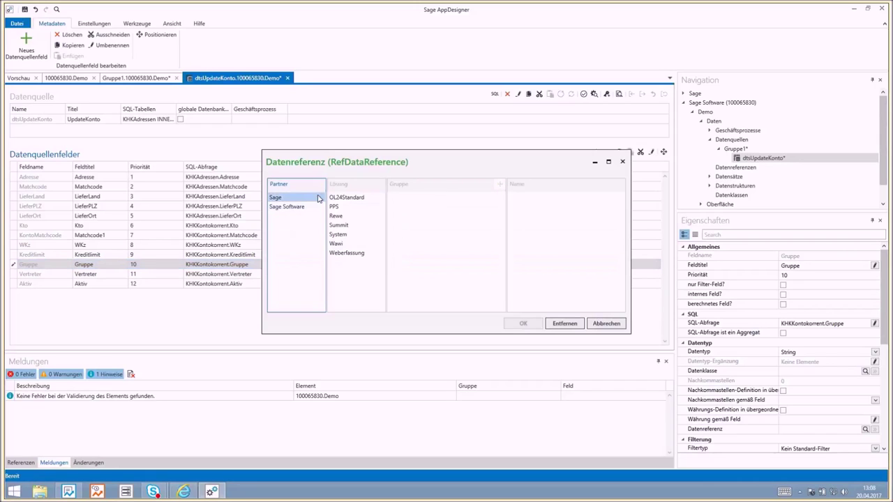
left_click(351, 235)
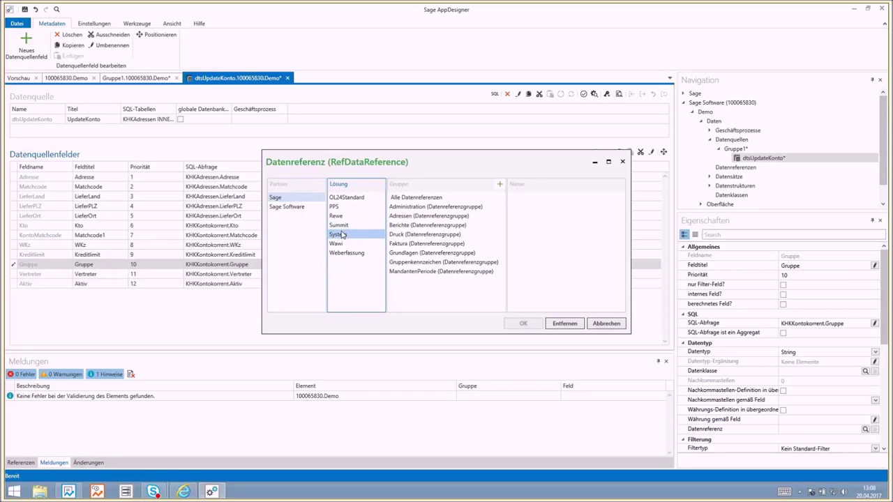
left_click(436, 261)
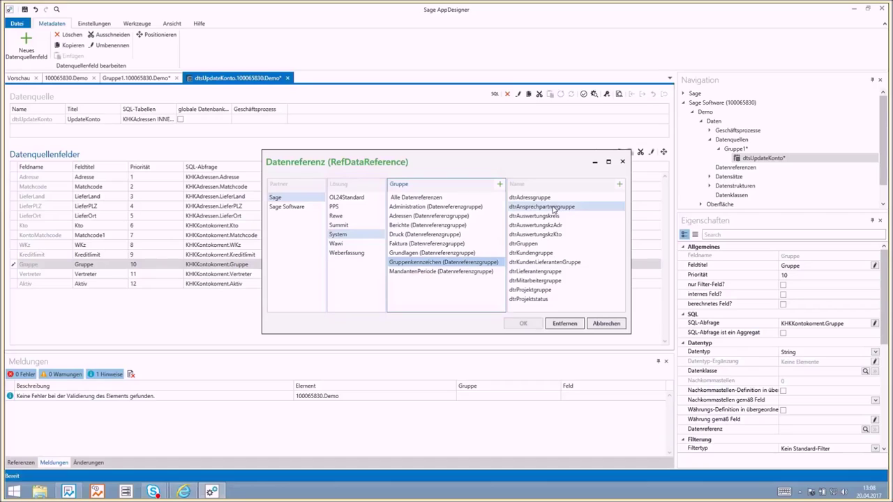
left_click(574, 263)
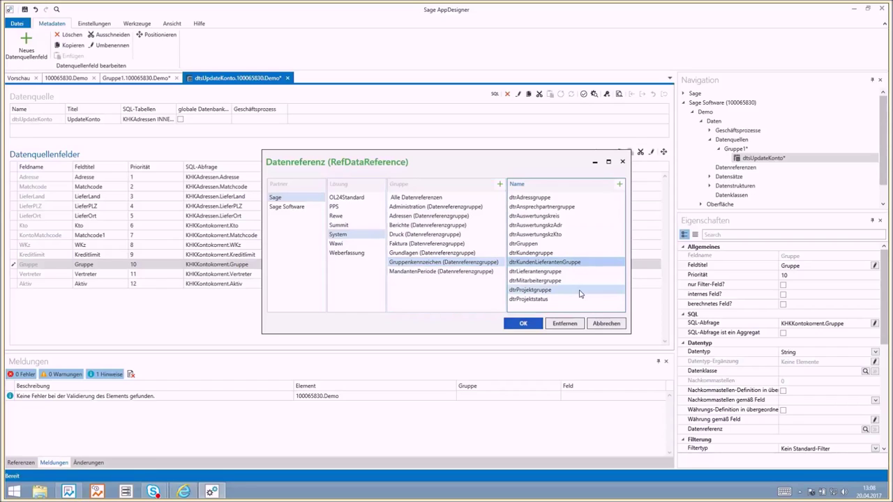
left_click(525, 324)
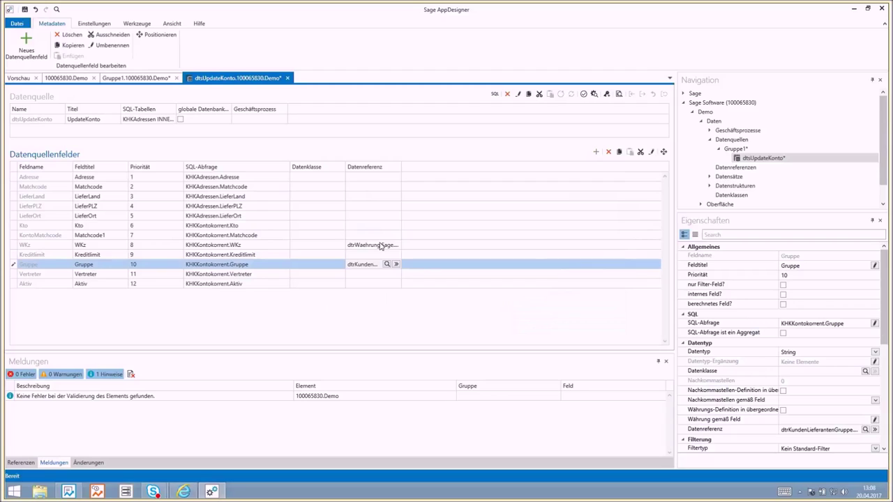
Step: Set the data type of the Aktiv field to Boolean
left_click(316, 285)
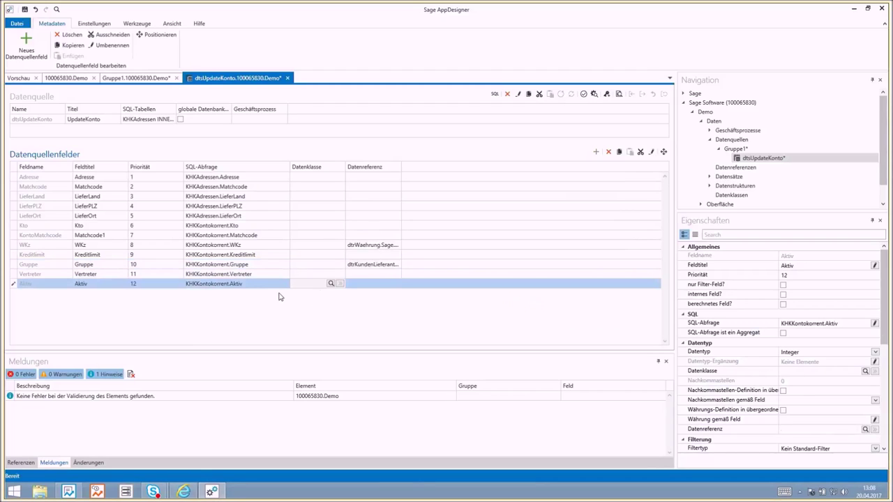
left_click(875, 352)
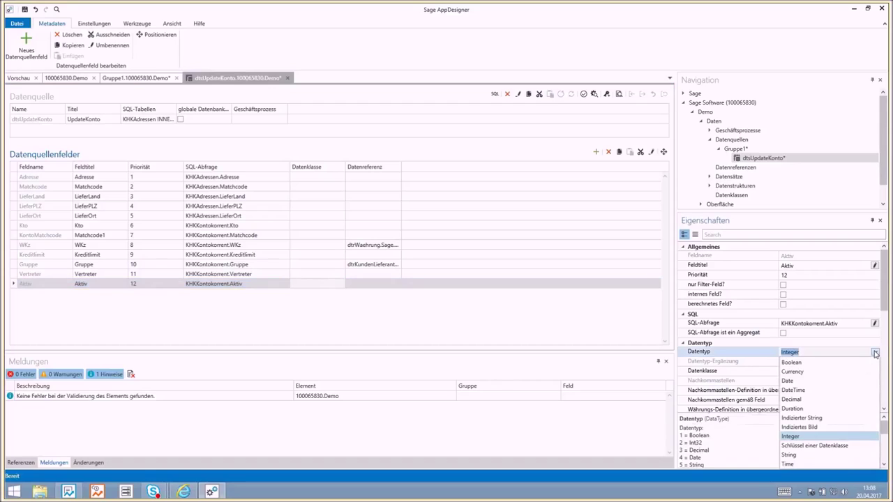
left_click(815, 364)
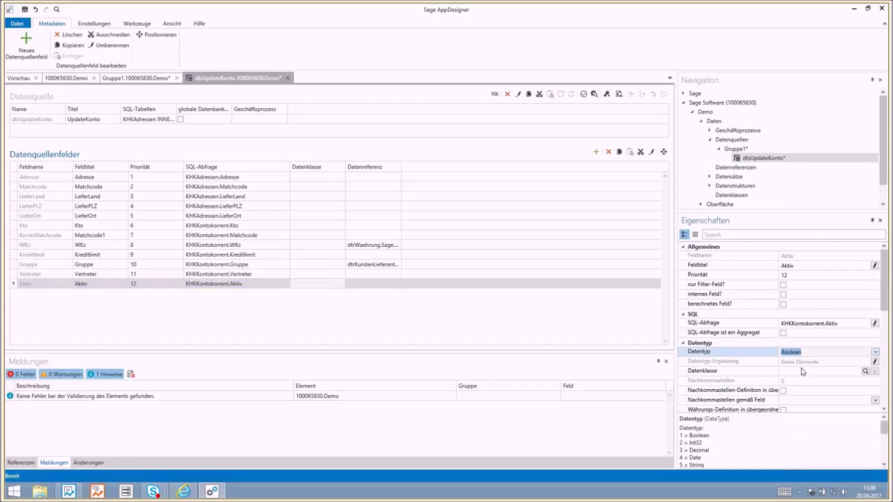
left_click(89, 337)
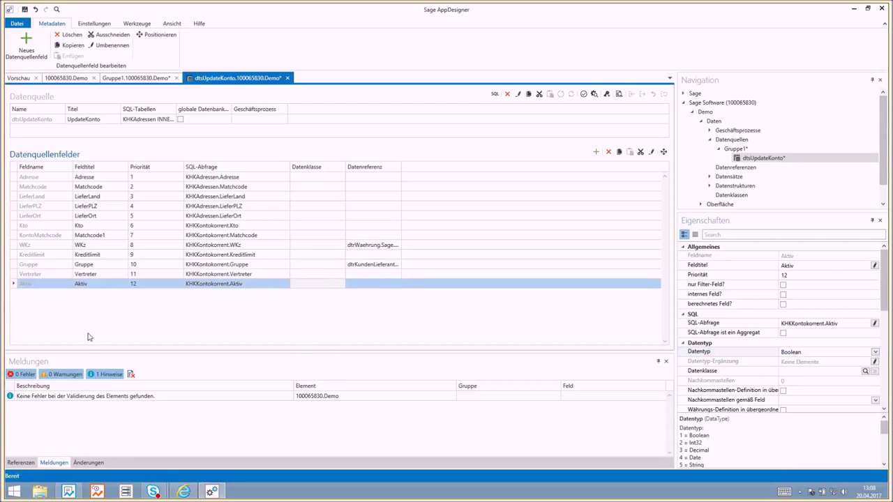
Step: Assign the data class clsVertreter from Sage's System solution to the Vertreter field
left_click(314, 274)
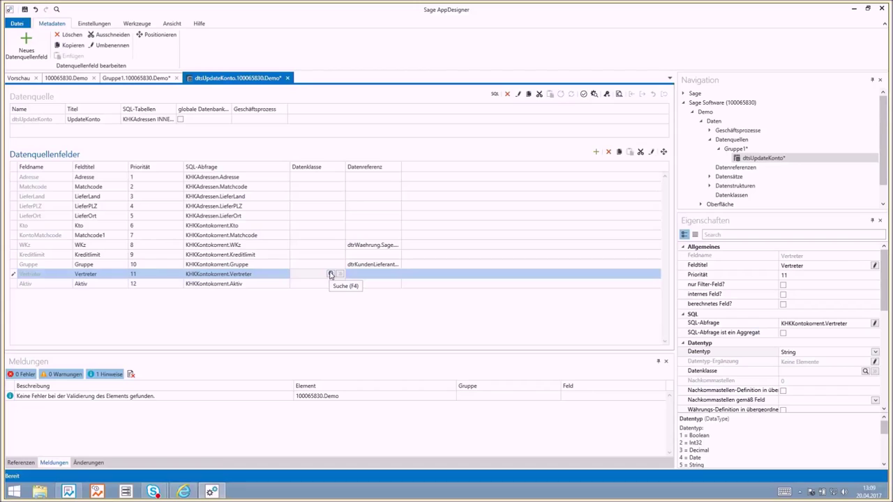
left_click(330, 274)
left_click(297, 197)
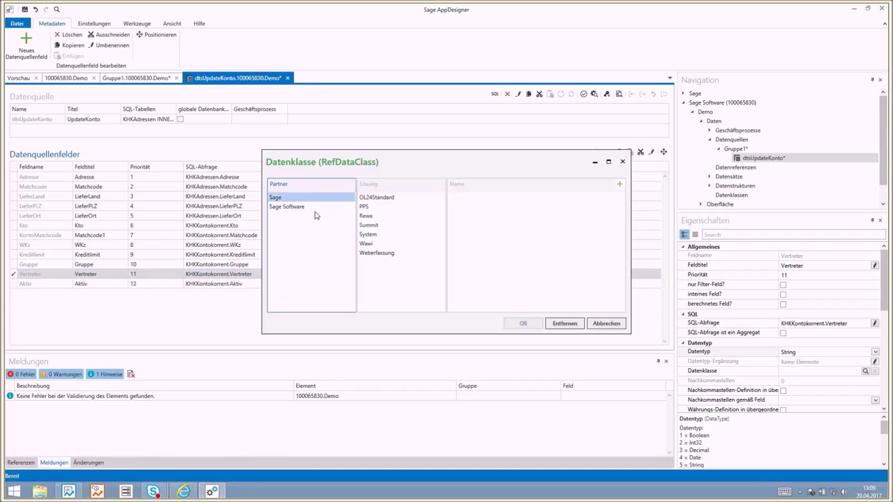
left_click(375, 235)
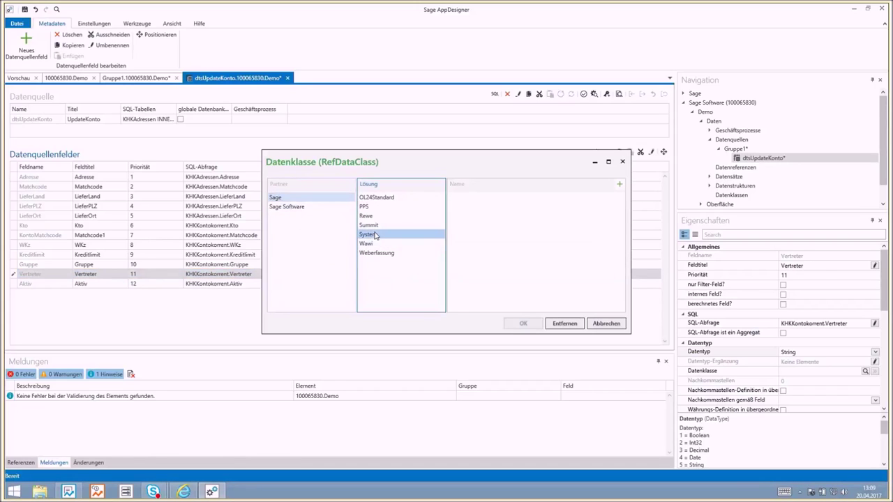
left_click_drag(621, 220, 620, 286)
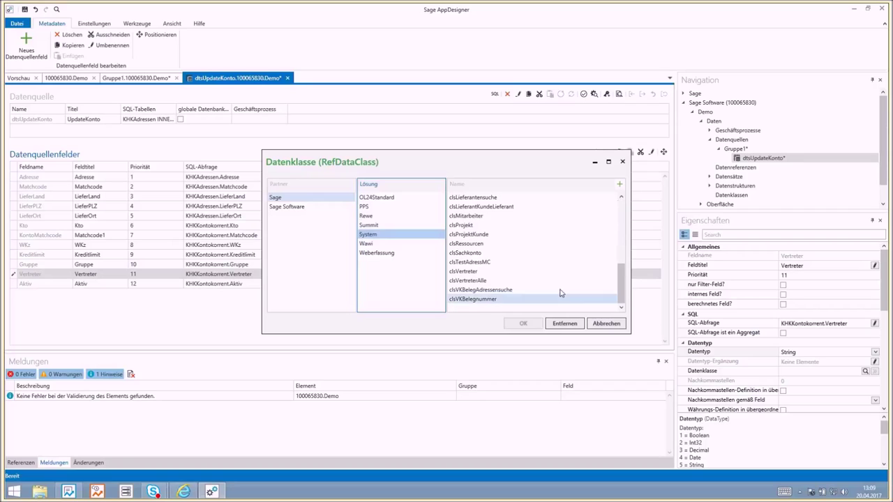
left_click(463, 272)
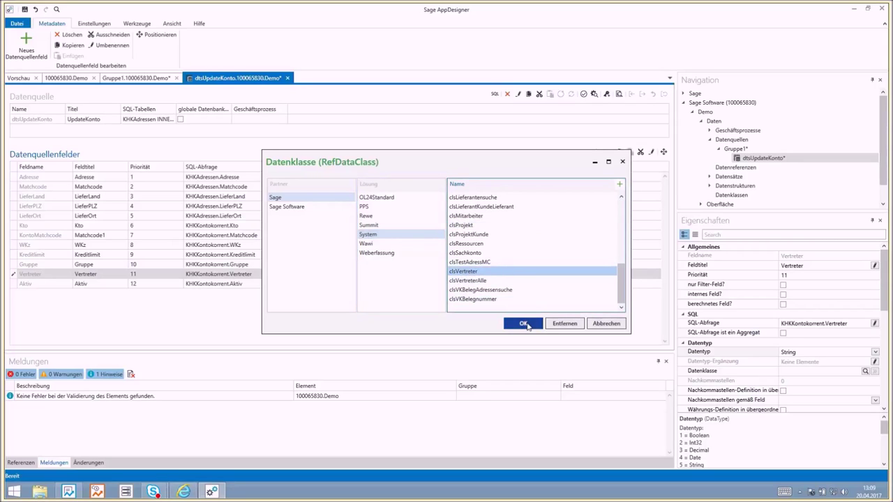
left_click(523, 324)
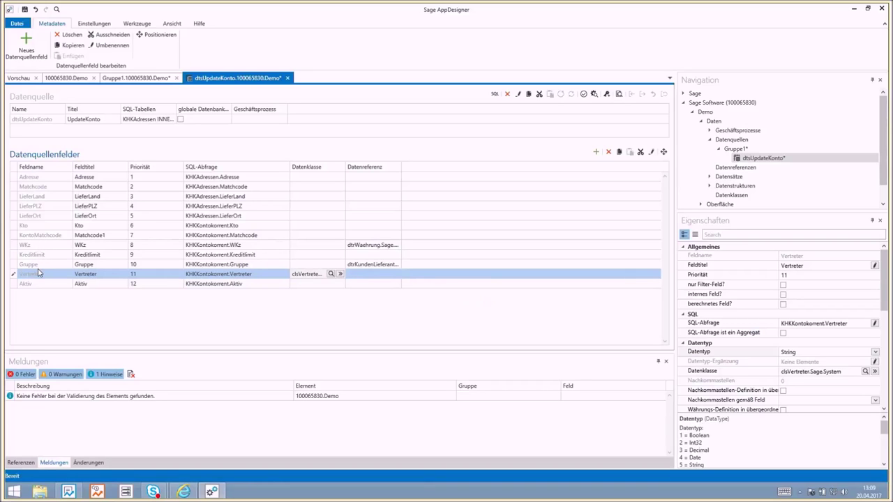
Step: Save the dtsUpdateKonto data source despite the validation error and go to the property behind the SortFieldName error
left_click(24, 9)
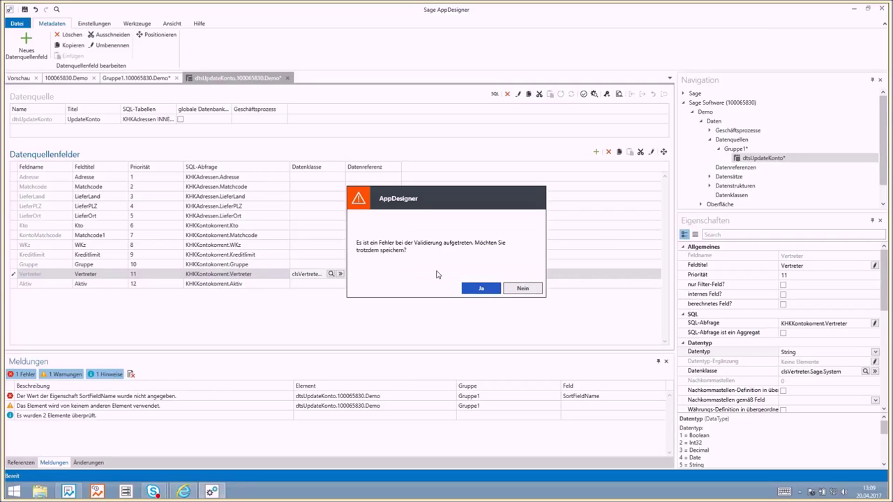
left_click(479, 287)
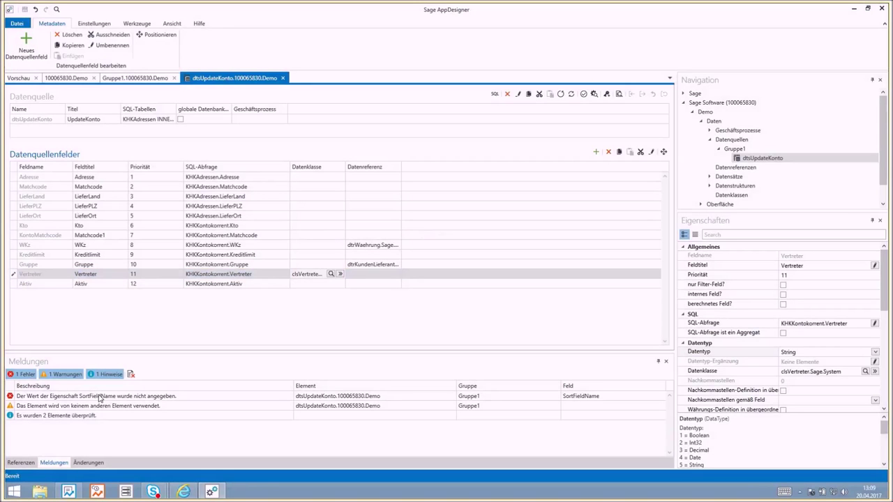
left_click(100, 399)
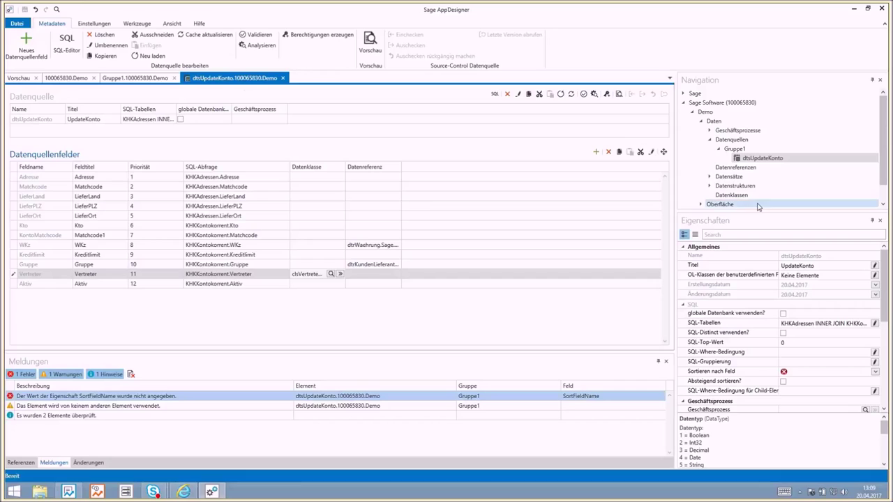
Step: Set the default sort field (Sortieren nach Feld) of the dtsUpdateKonto data source to Matchcode
left_click_drag(758, 211, 768, 154)
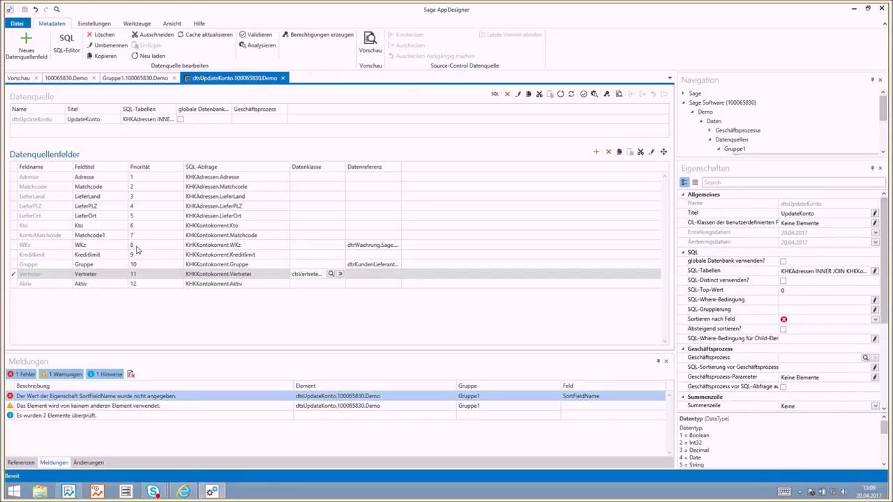
left_click(39, 186)
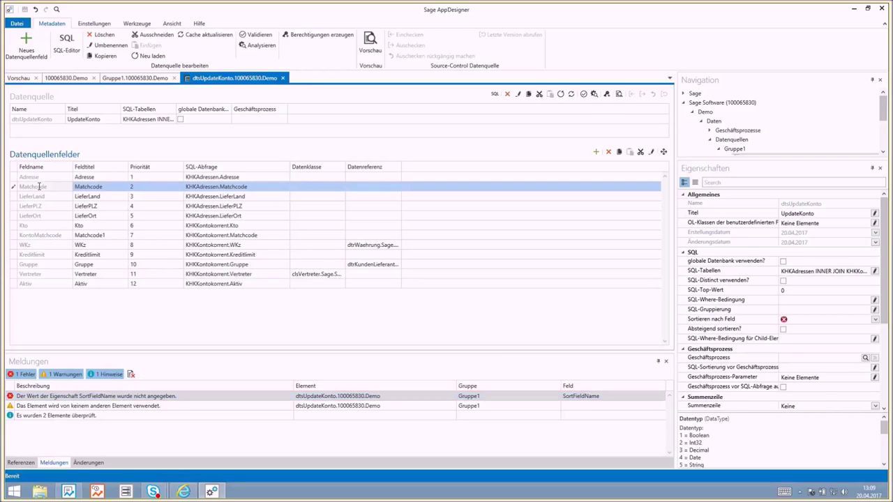
left_click(39, 235)
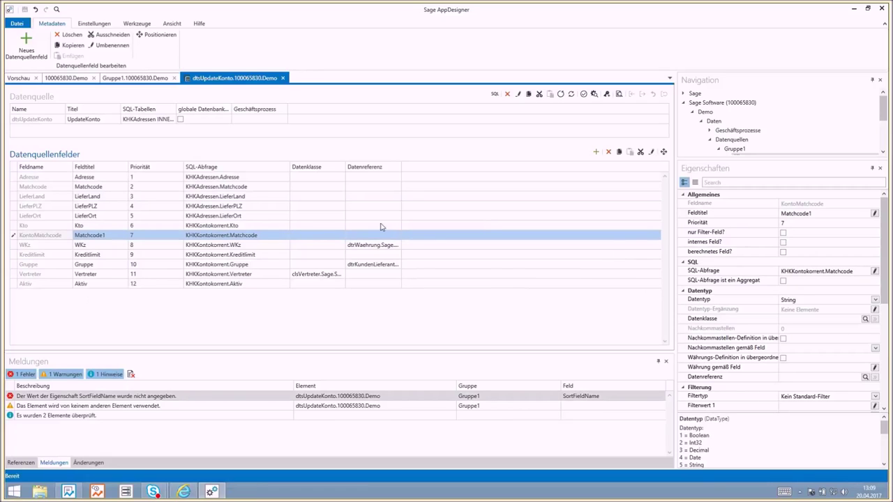
left_click(50, 120)
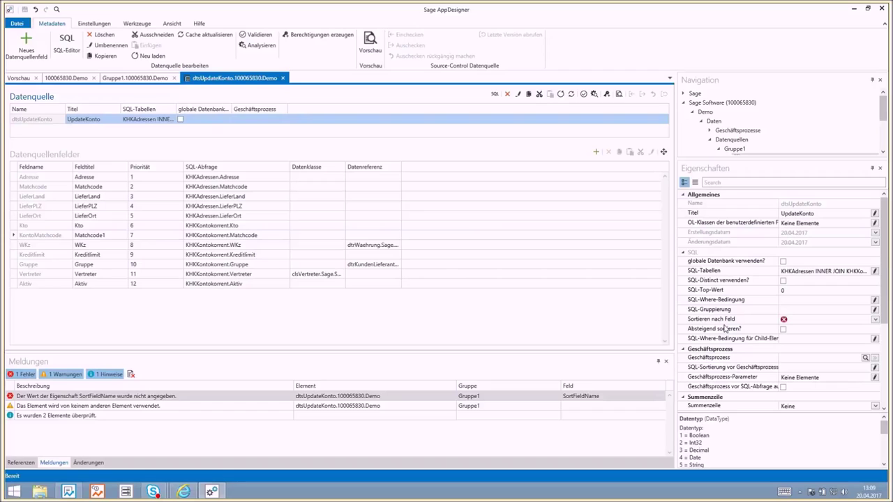
left_click(875, 320)
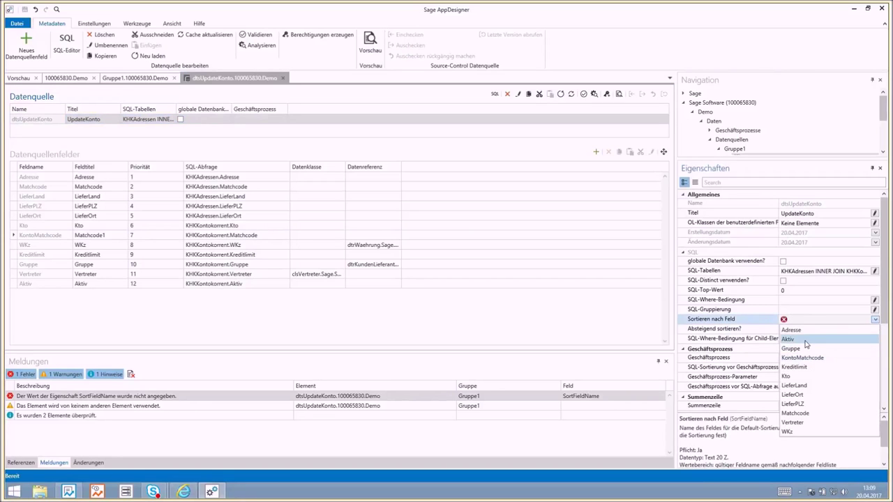
left_click(809, 412)
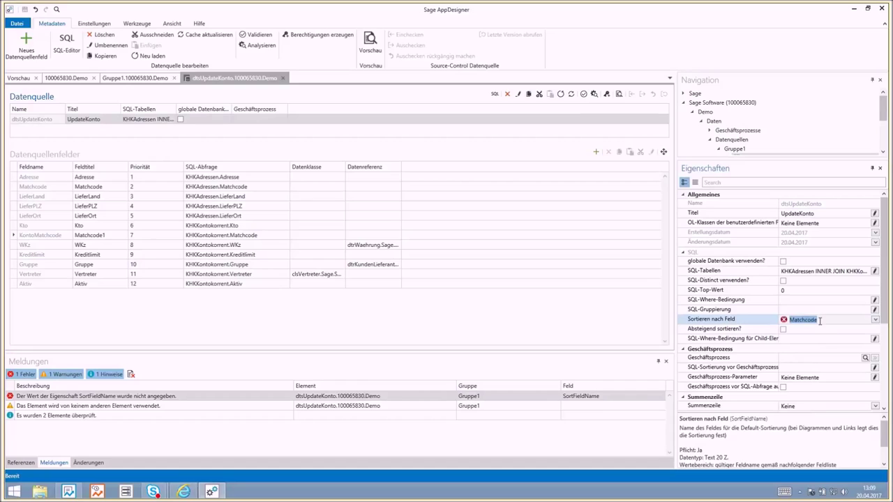
left_click(844, 333)
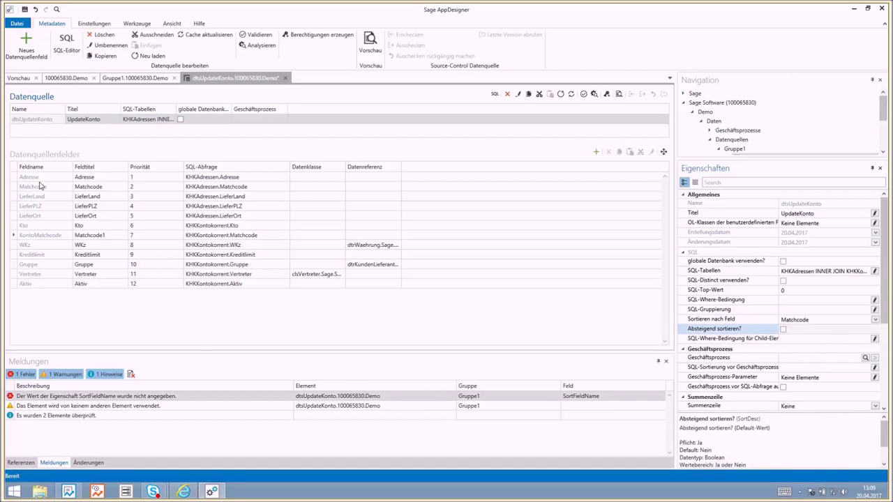
Step: Add KontoMatchcode with direction Aufsteigend as a second entry in the Matchcode field's Sortierung property
left_click(82, 187)
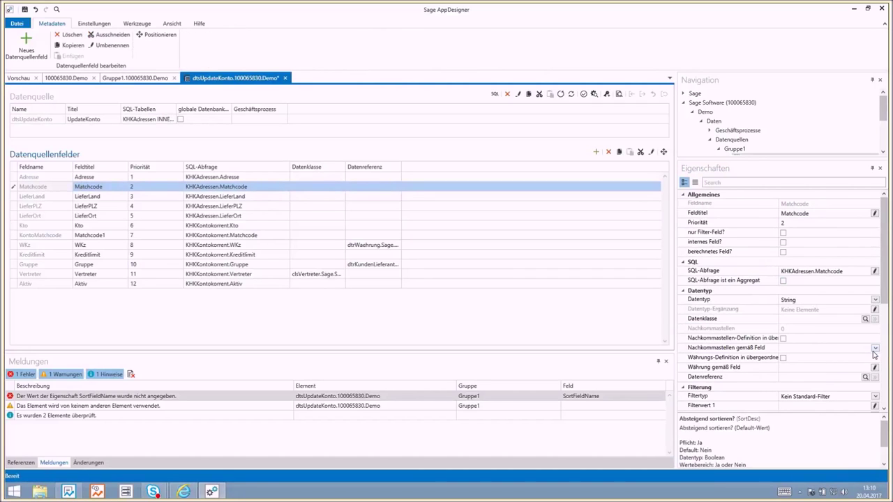
scroll(872, 349, "down", 7)
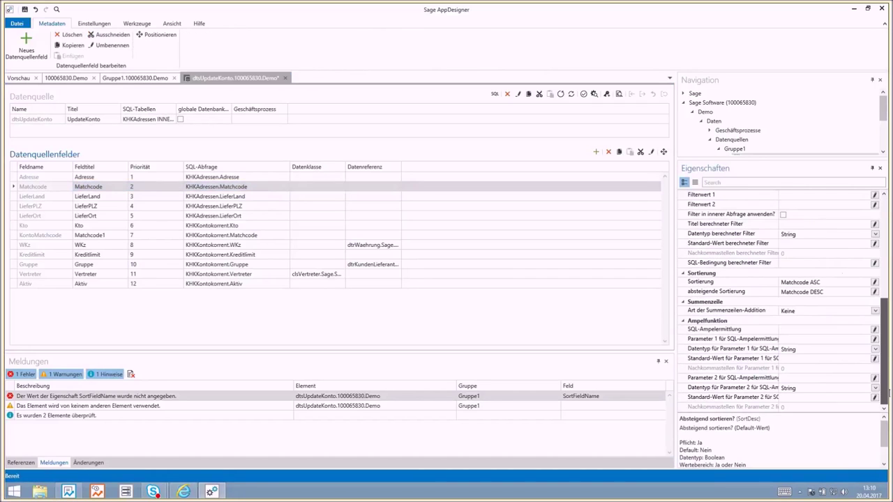
left_click(874, 282)
left_click(373, 158)
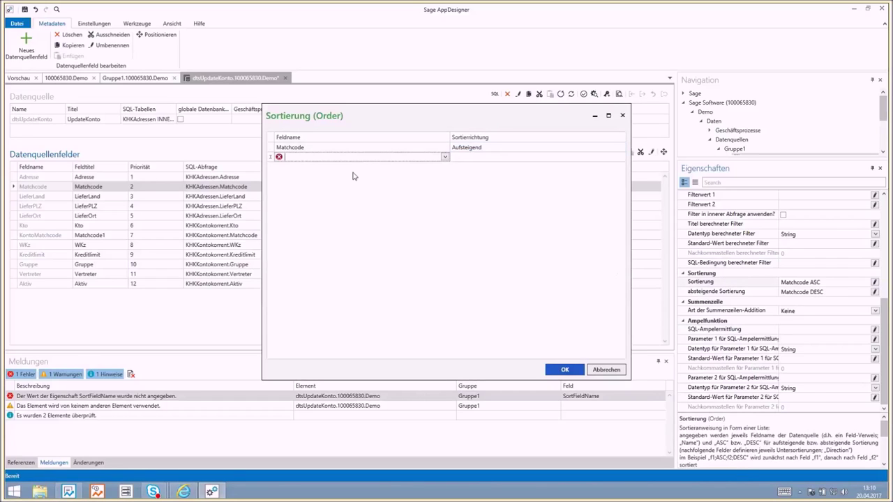
left_click(444, 156)
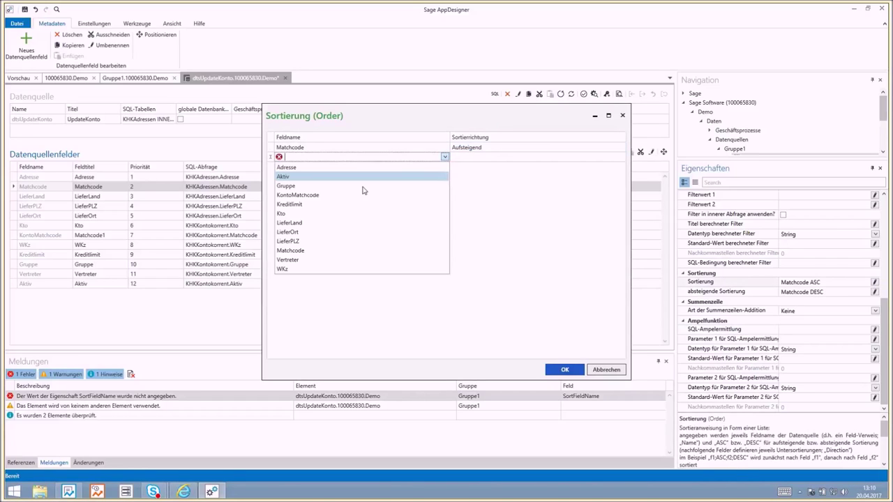
left_click(363, 195)
left_click(487, 157)
left_click(621, 157)
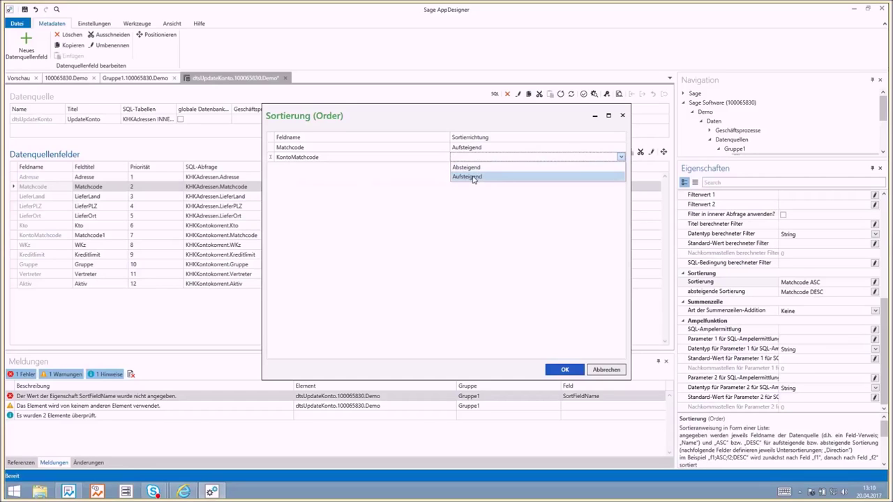
left_click(473, 177)
left_click(565, 370)
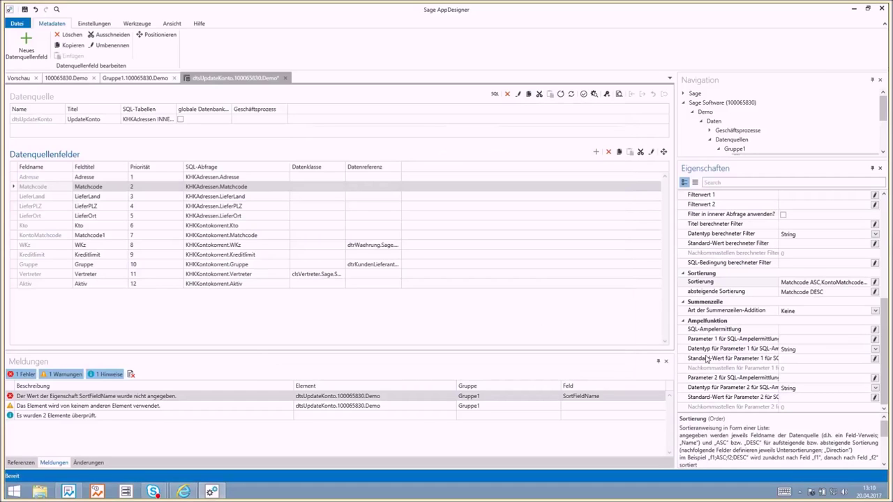
Step: Add KontoMatchcode with direction Absteigend to the Matchcode field's descending sort order, and save the data source
left_click(872, 292)
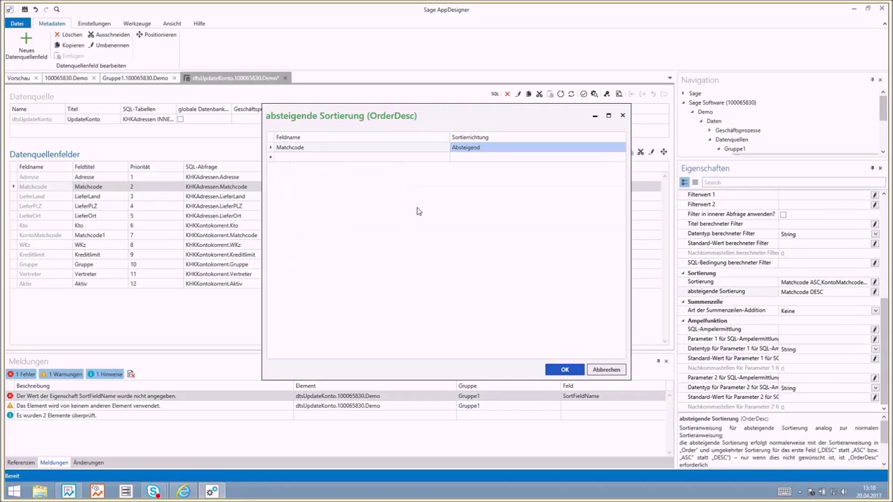
left_click(336, 157)
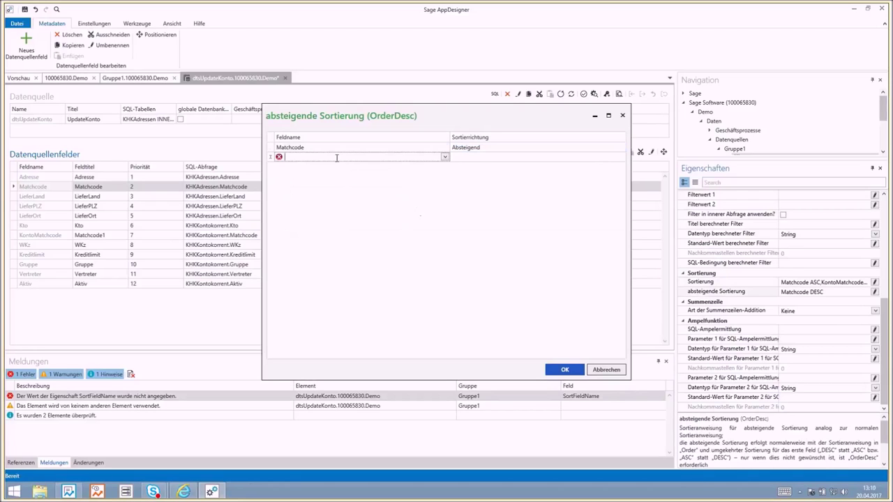
left_click(445, 157)
left_click(325, 196)
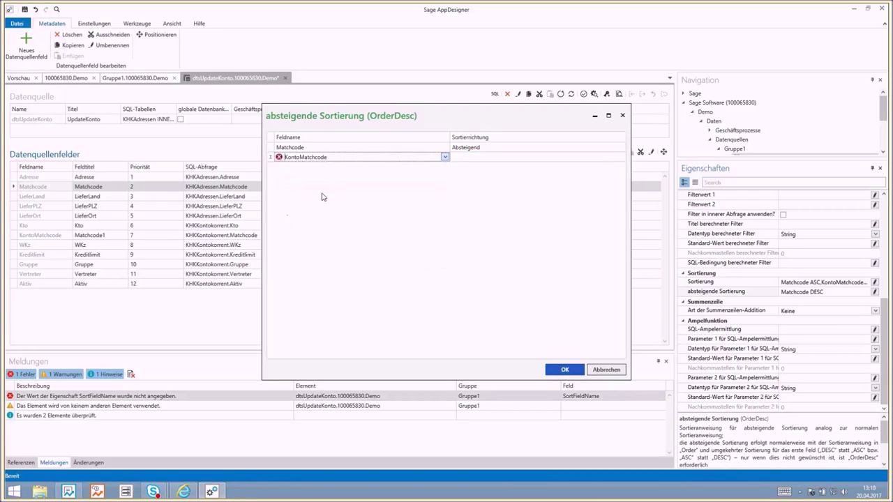
left_click(467, 157)
left_click(619, 157)
left_click(467, 167)
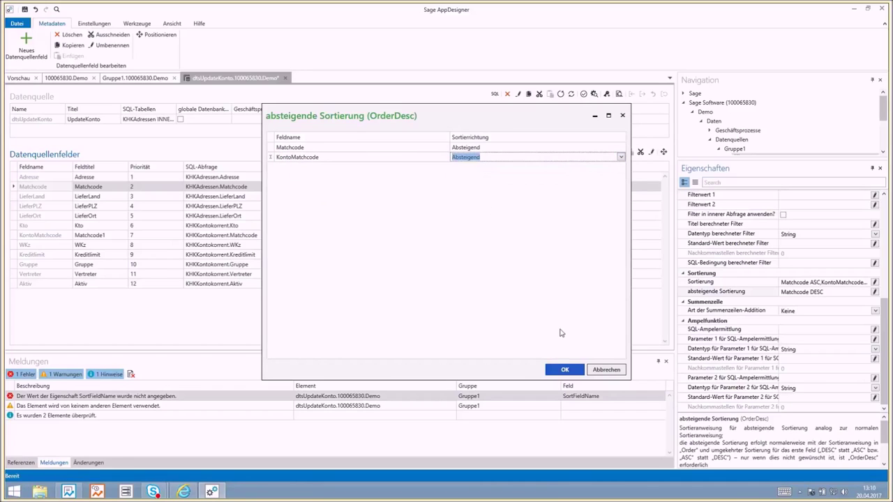
left_click(564, 370)
left_click(25, 9)
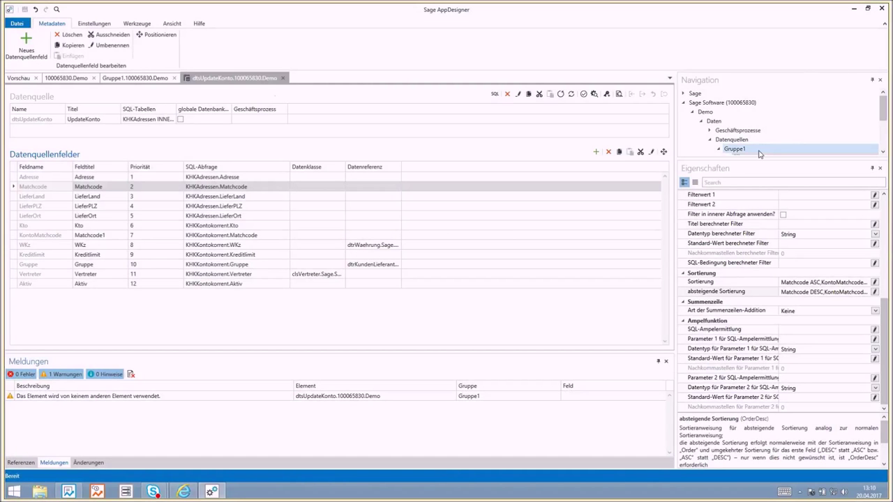
Step: Create a new group named Gruppe1 under Elemente in the Oberfläche section of the Demo solution
left_click_drag(757, 161, 767, 220)
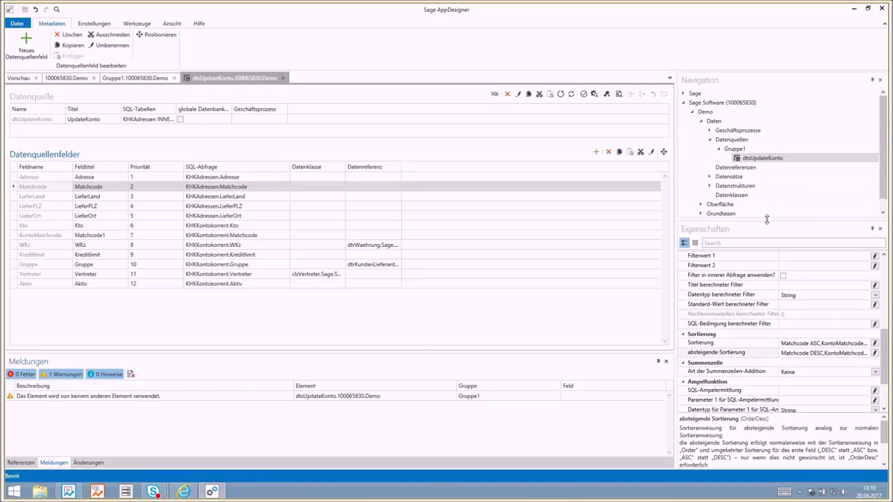
left_click(701, 122)
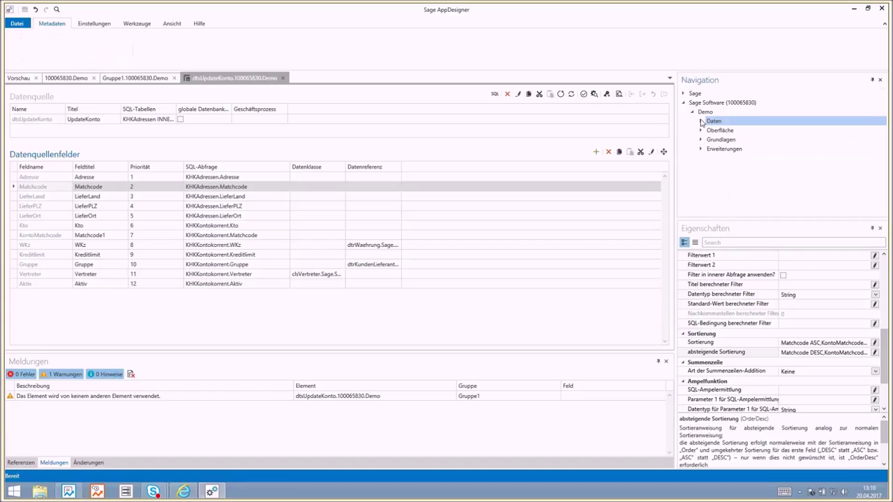
left_click(701, 131)
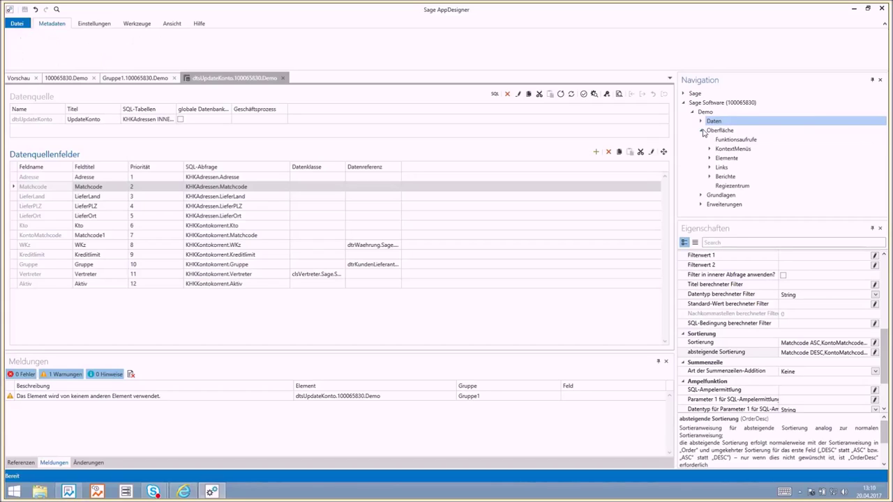
left_click(732, 158)
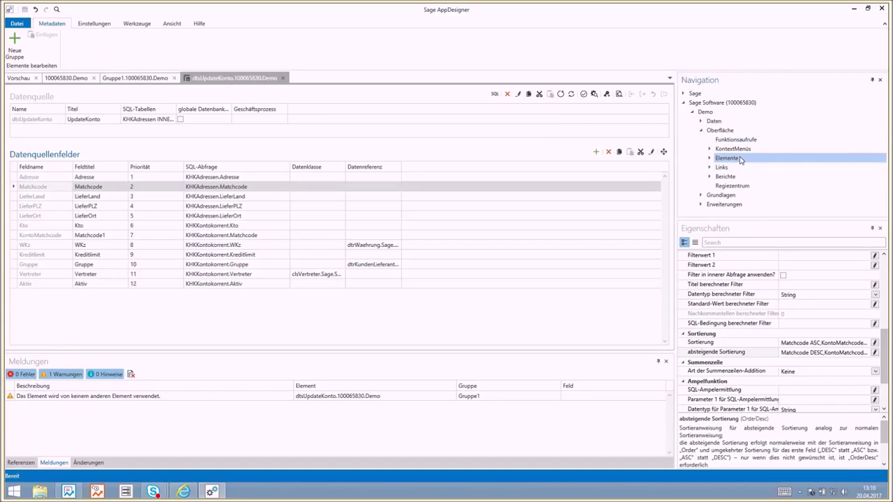
right_click(741, 160)
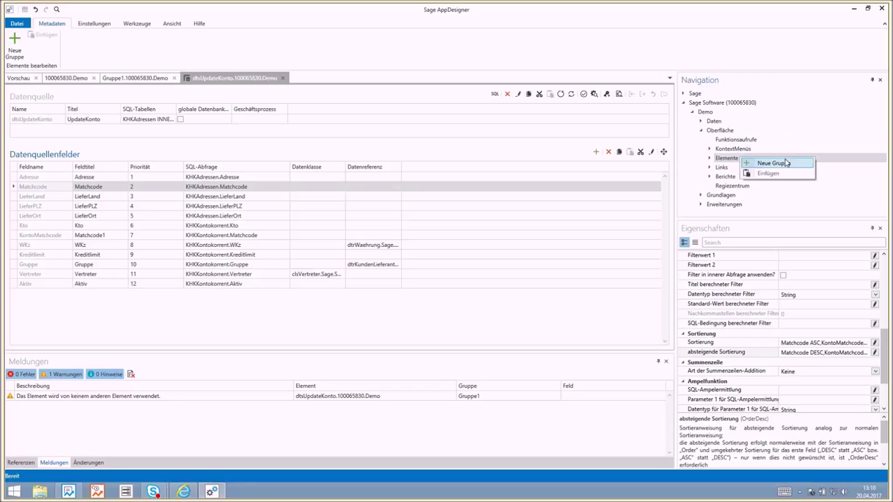
left_click(774, 164)
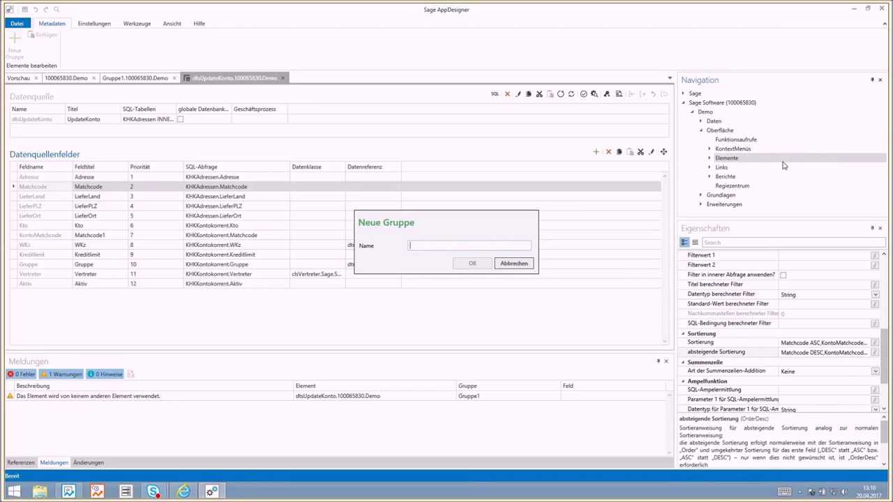
type("Gruppe1")
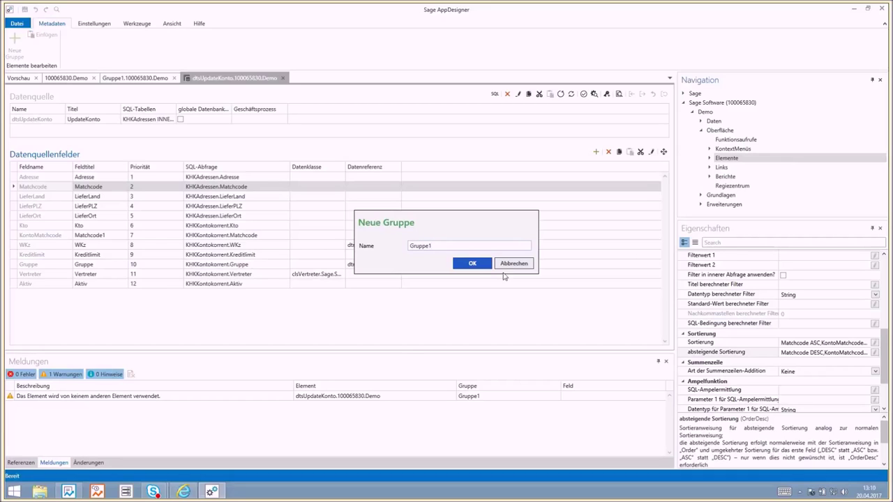
left_click(472, 264)
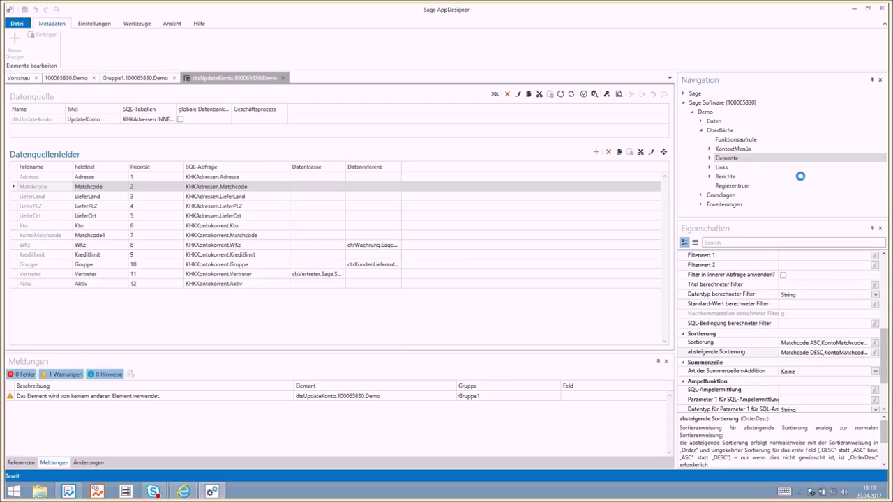
Step: Create a new list element named lstUpdateKonto in the Elemente group Gruppe1, using the assistant Datenquelle zuordnen
right_click(745, 169)
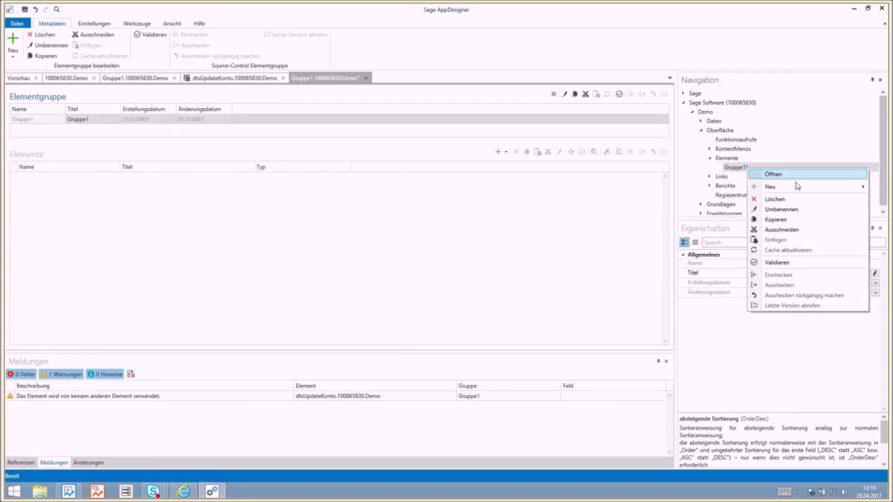
mouse_move(792, 187)
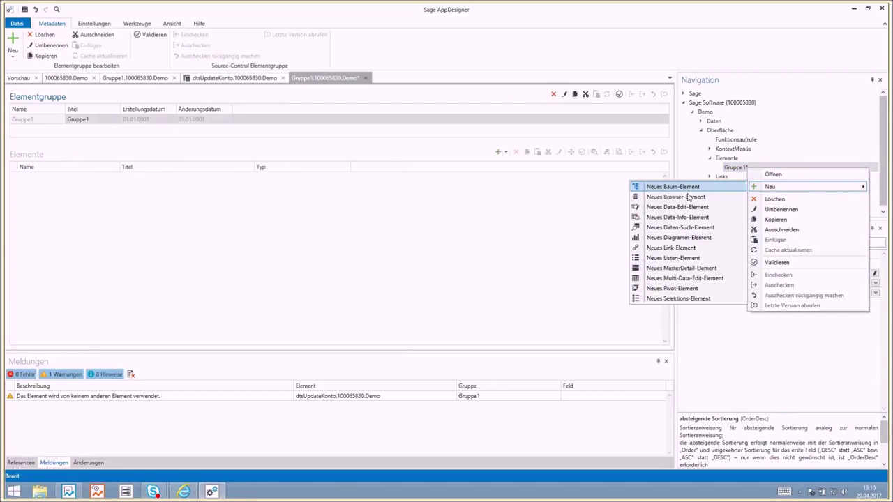
left_click(673, 258)
left_click(447, 238)
type("UpdateKonto")
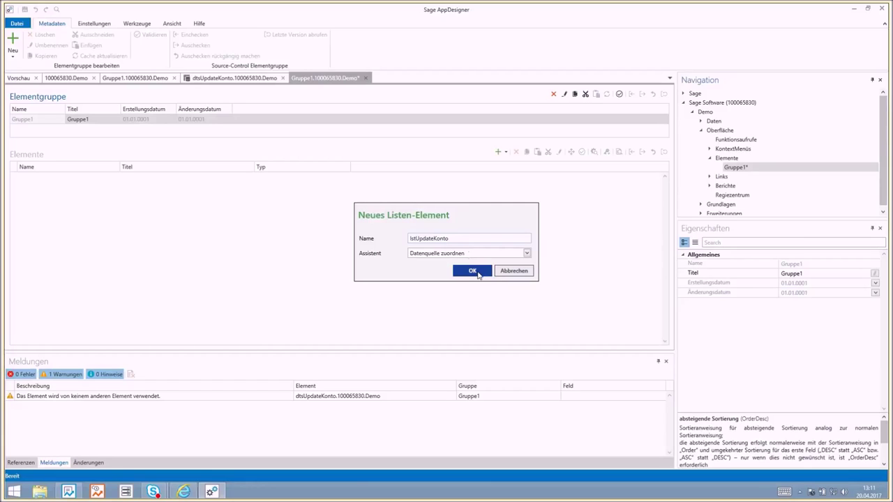
left_click(472, 272)
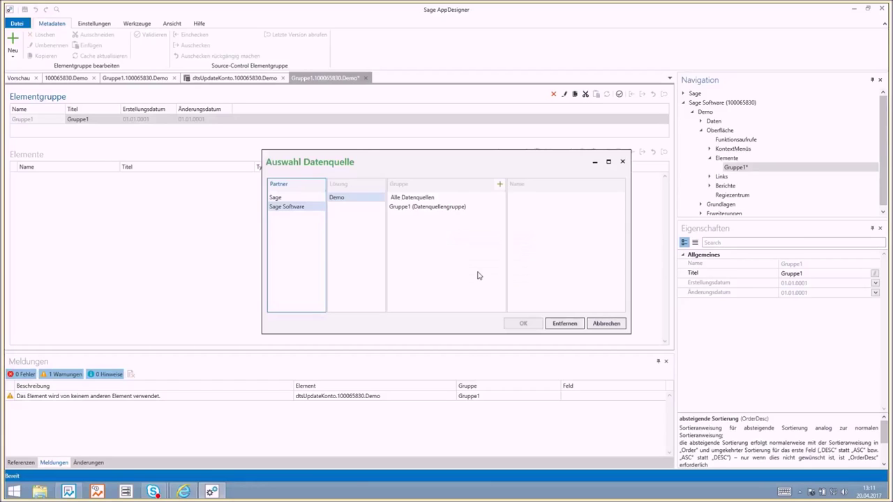
Step: Assign the data source dtsUpdateKonto from the Demo solution's Gruppe1 to the list element and import all its fields
left_click(423, 207)
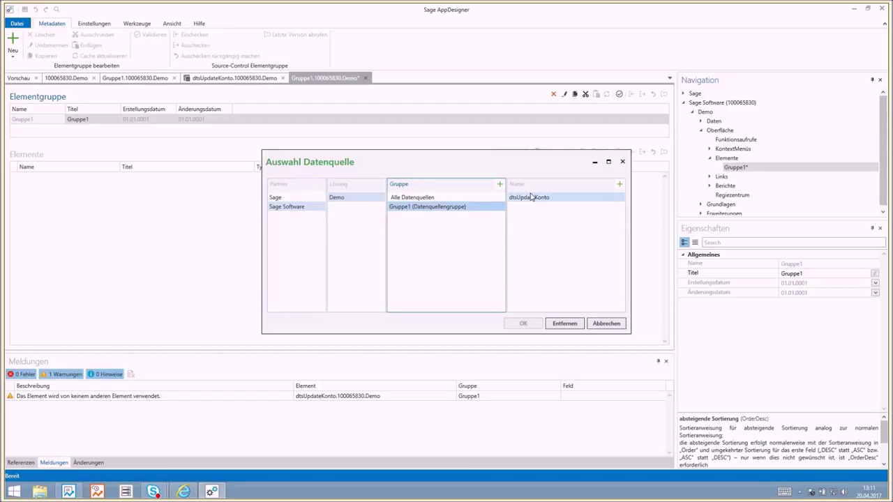
left_click(535, 201)
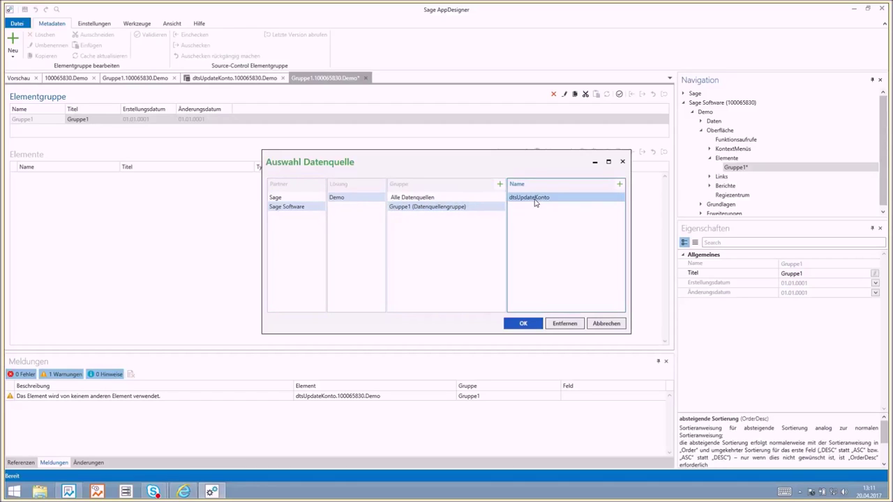
left_click(523, 324)
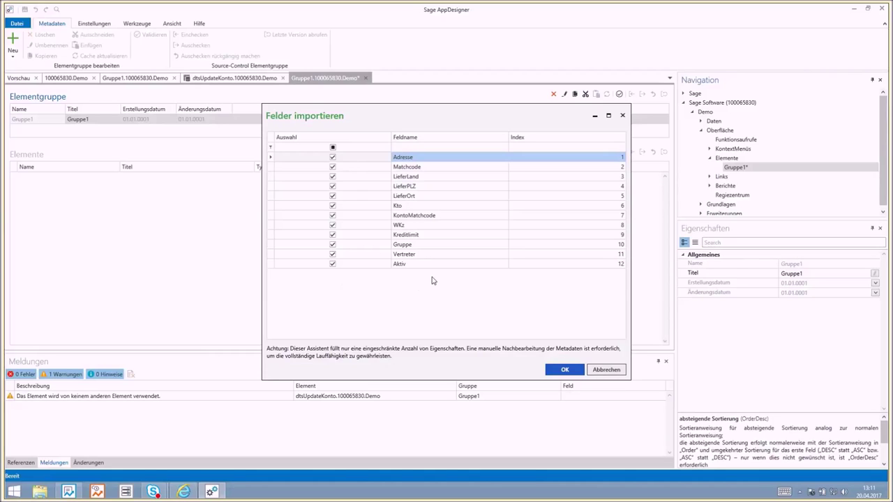
left_click(564, 369)
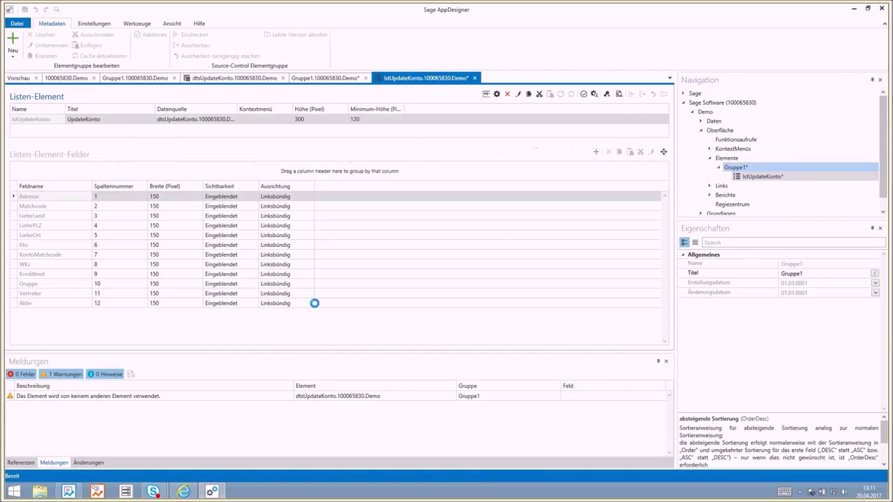
Step: Set the Sichtbarkeit of the Adresse field in the list element to Versteckt, and save the element
left_click(31, 197)
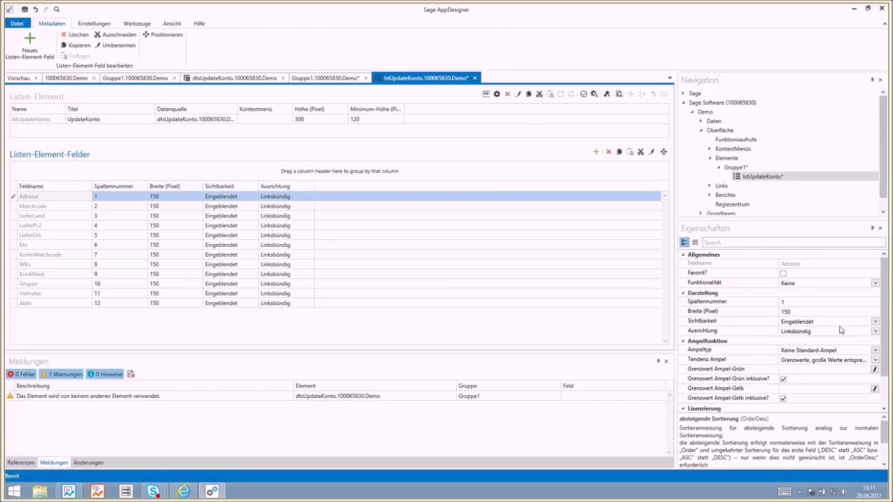
left_click(715, 323)
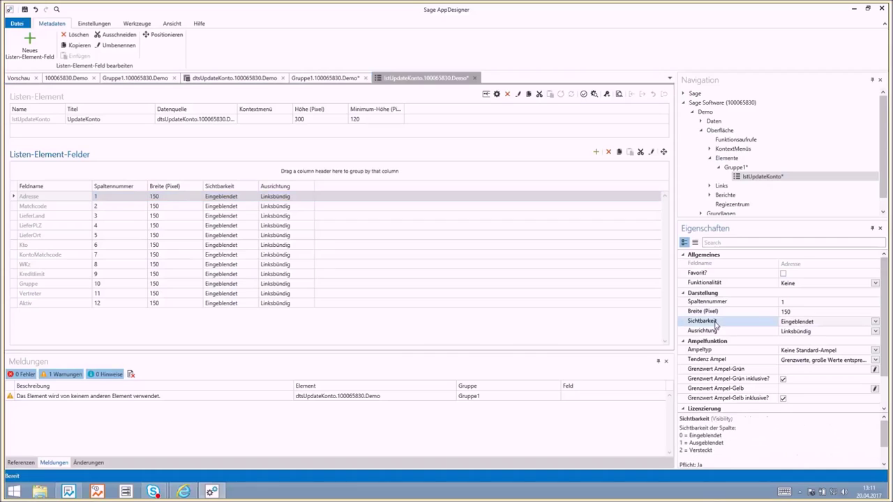
left_click(875, 322)
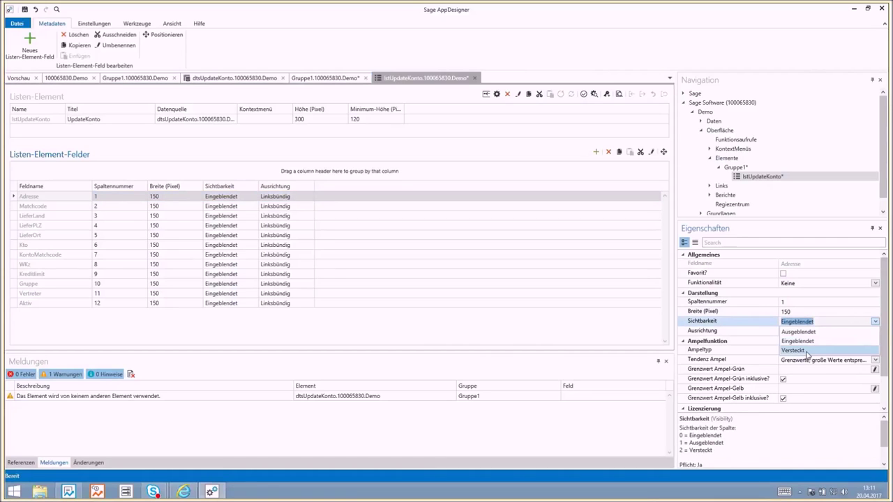
left_click(807, 355)
left_click(201, 336)
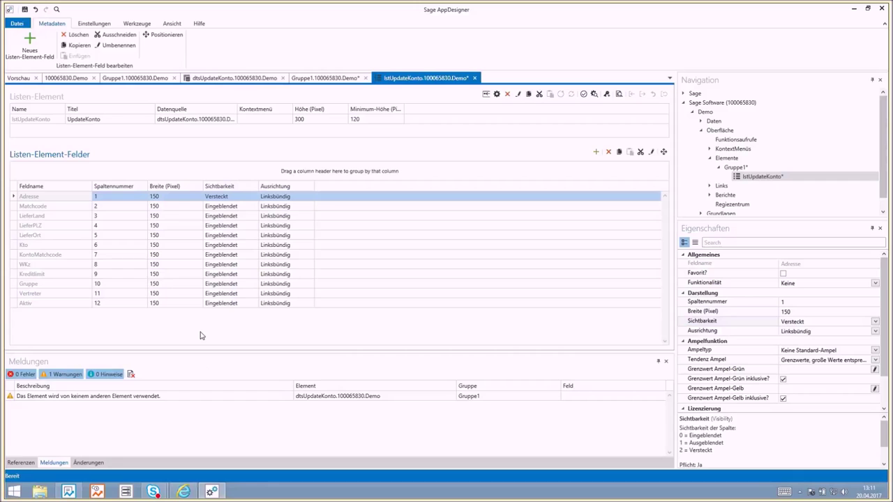
left_click(25, 9)
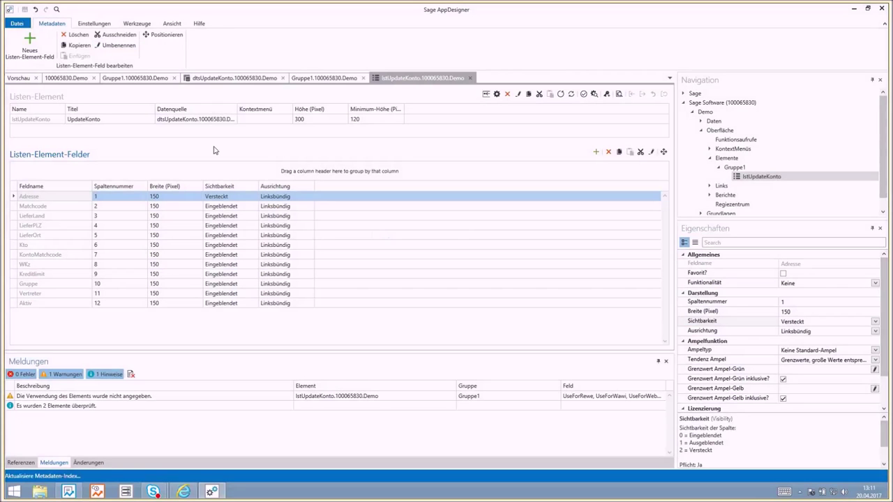
Step: Preview the list element lstUpdateKonto and examine its columns through to Aktiv
left_click(39, 120)
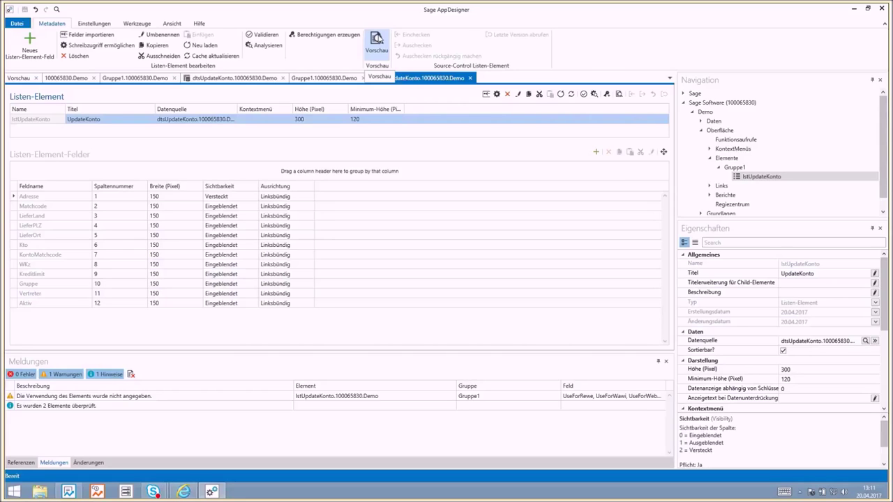
left_click(377, 40)
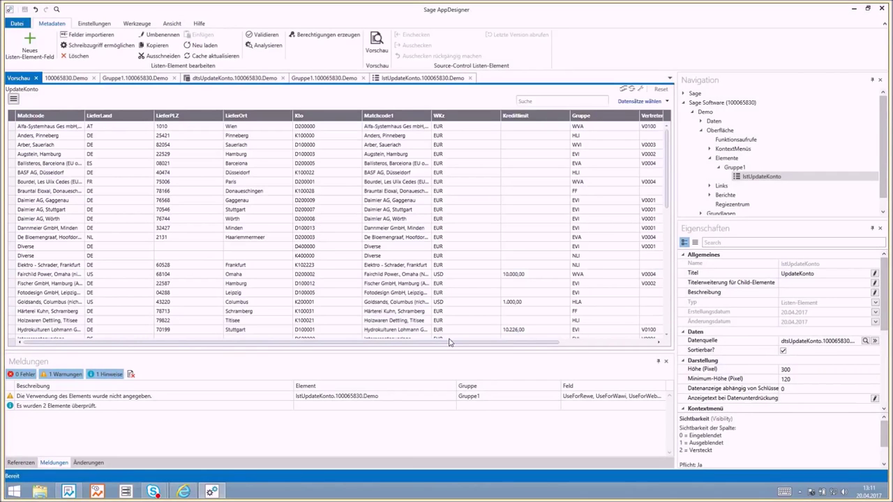
left_click_drag(450, 342, 548, 342)
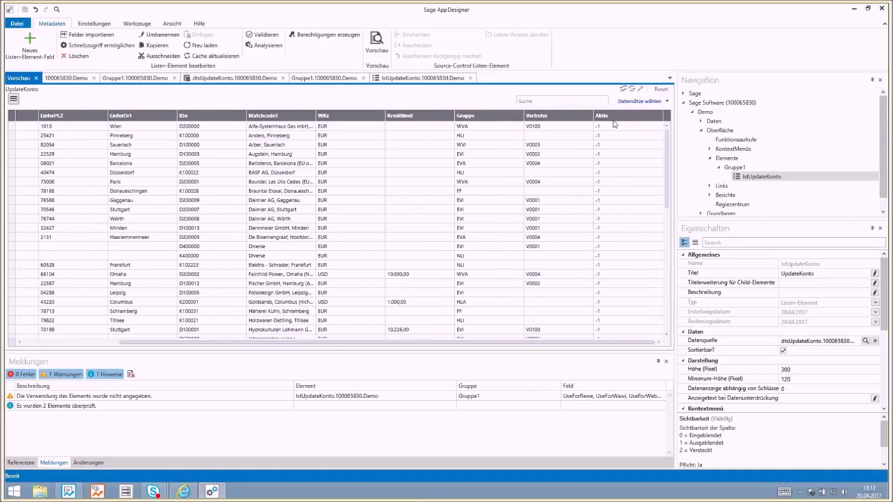
left_click_drag(611, 342, 510, 342)
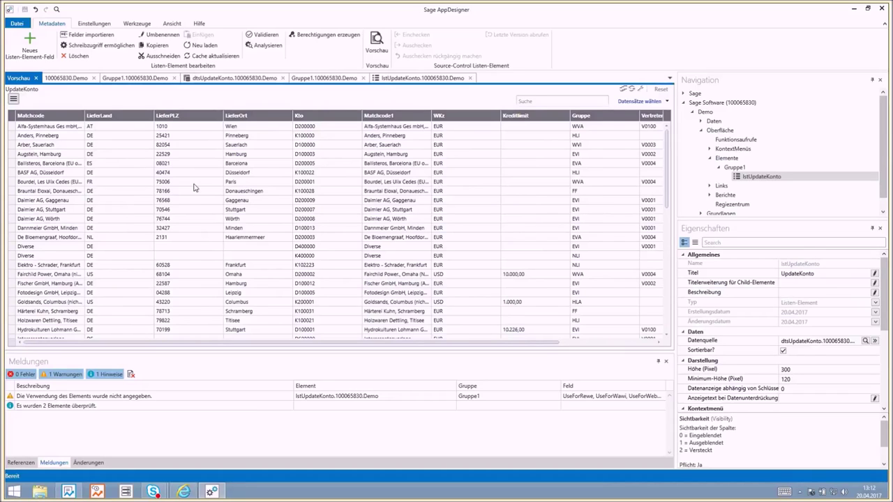
Step: Show the filter row in the list preview and examine the filter choices of the WKz and Gruppe columns
left_click(15, 101)
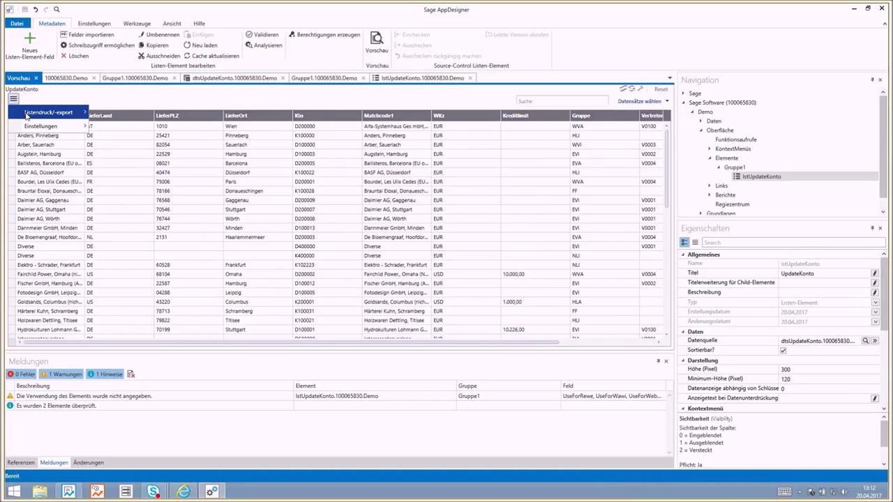
mouse_move(73, 126)
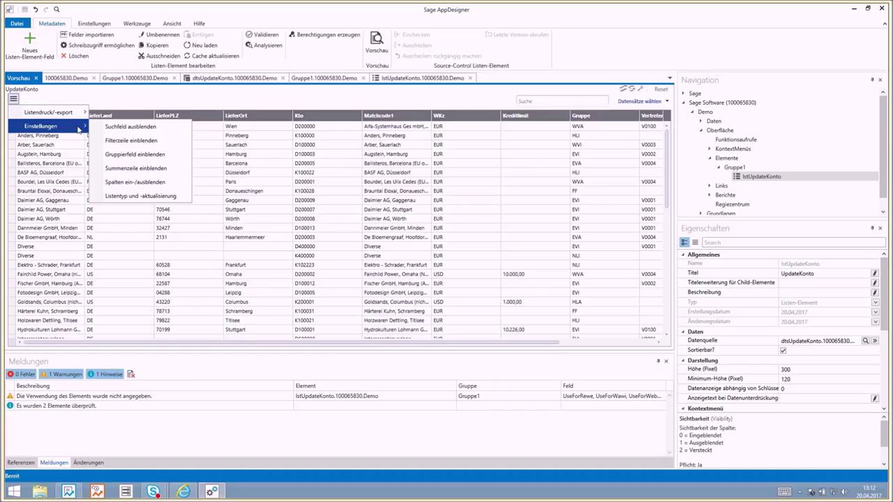
left_click(138, 141)
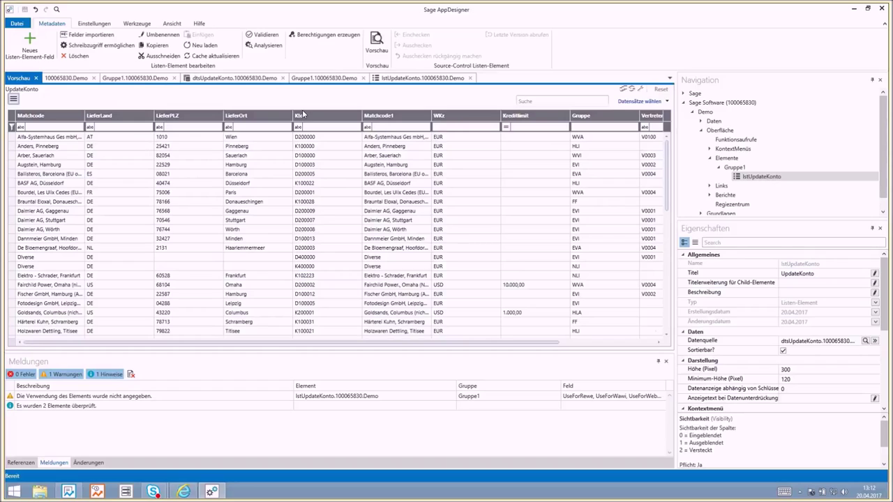
left_click(456, 129)
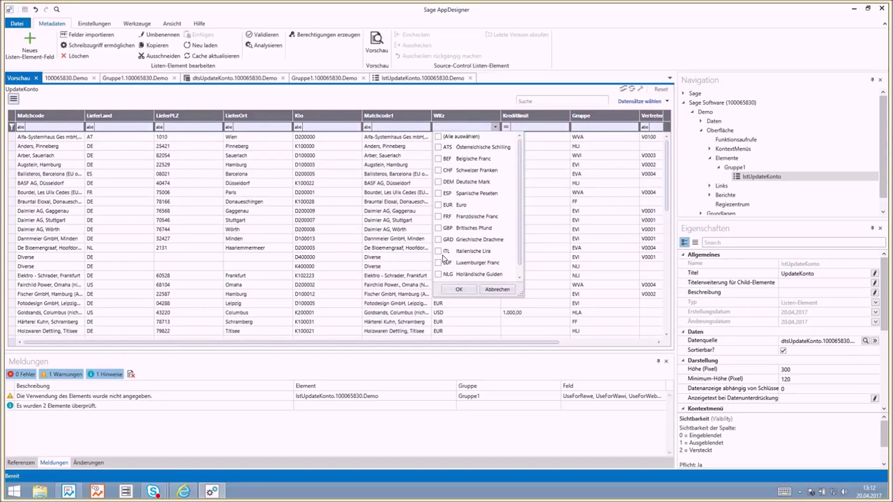
left_click(590, 128)
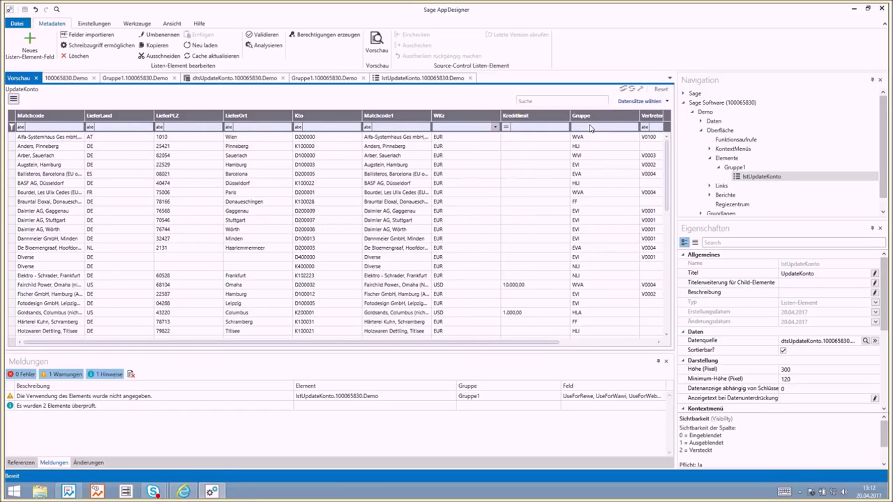
left_click(591, 129)
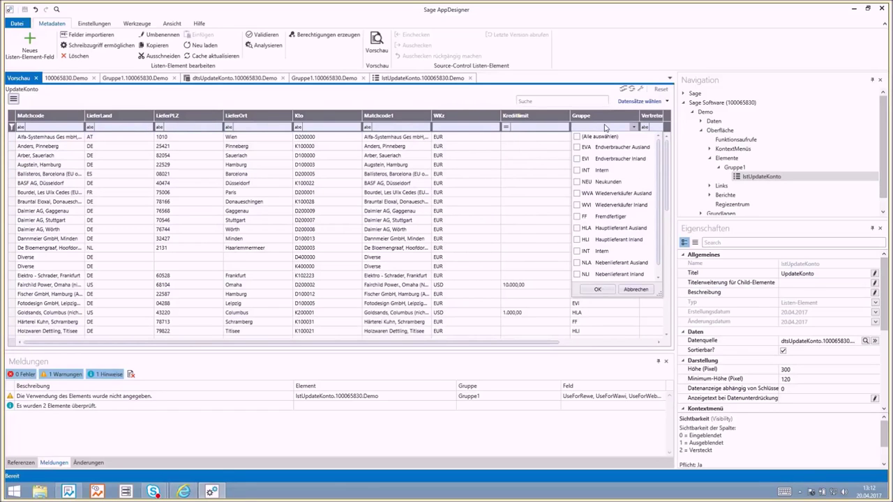
left_click(569, 239)
scroll(583, 342, "right", 3)
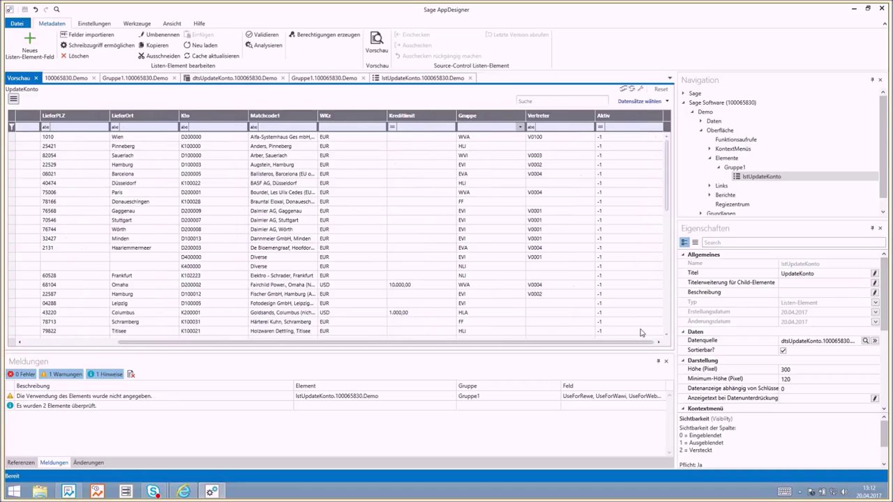
scroll(583, 342, "left", 3)
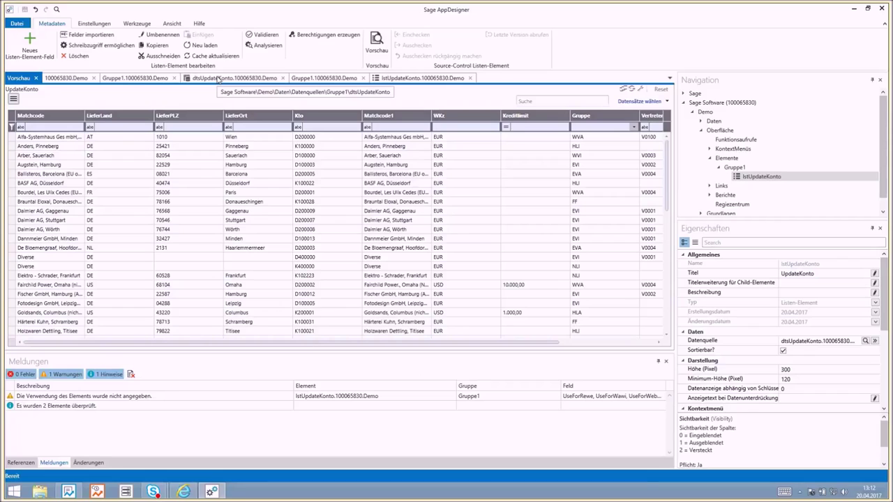
Step: Set the Datentyp of the Aktiv field in the data source dtsUpdateKonto to Boolean, and save the data source
left_click(217, 79)
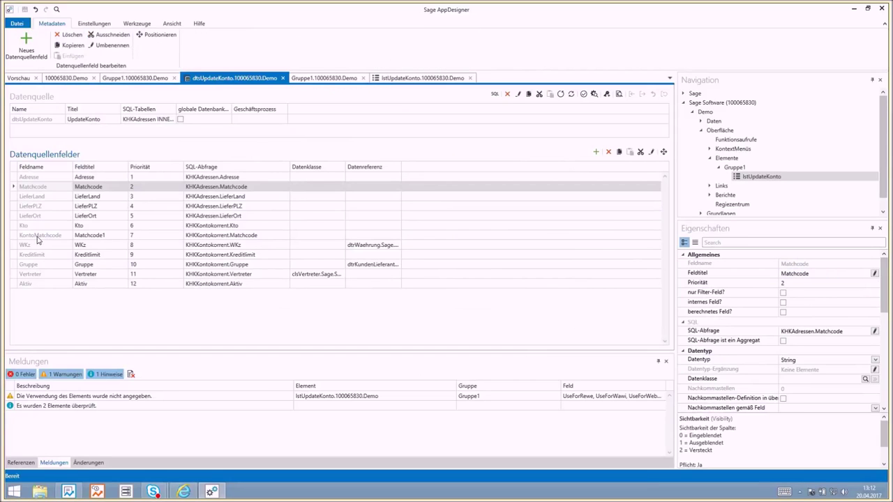
left_click(38, 283)
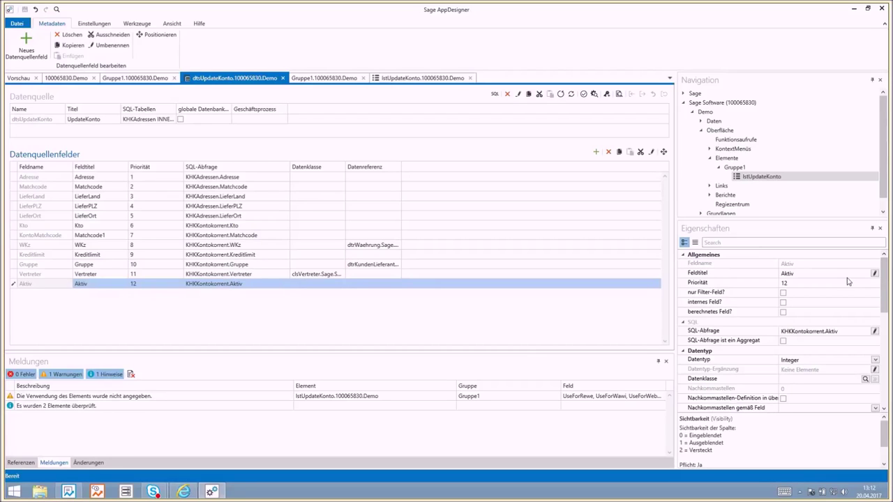
left_click(874, 360)
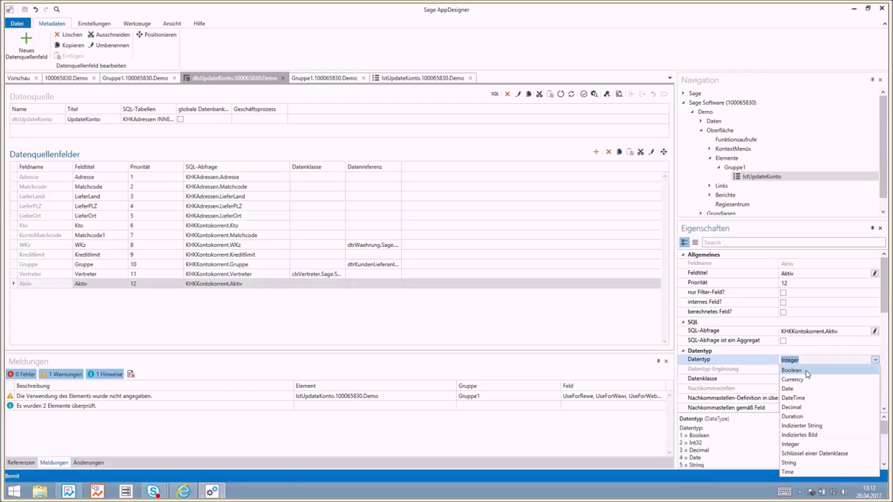
left_click(806, 374)
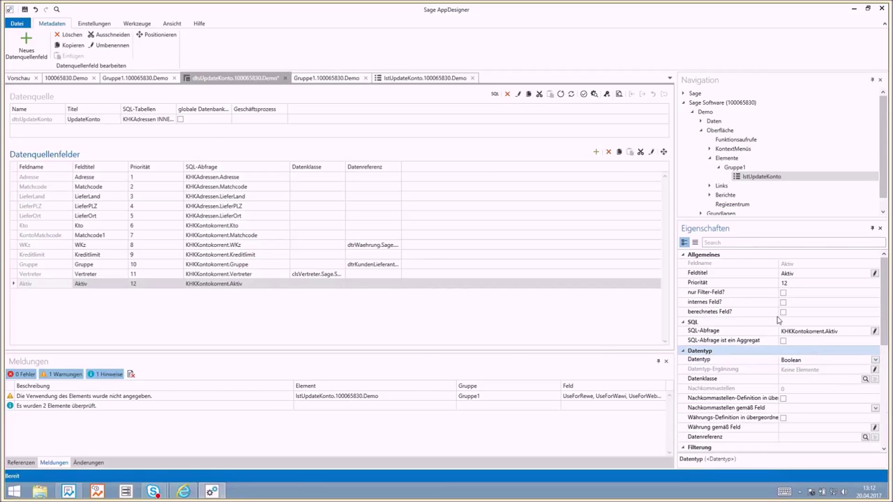
left_click(25, 11)
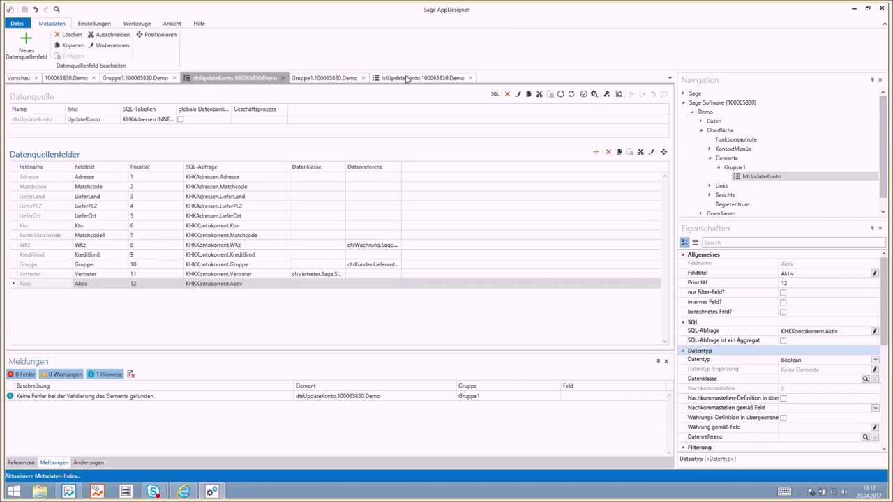
Step: Preview the list element lstUpdateKonto again and check how the Aktiv column is displayed
left_click(406, 79)
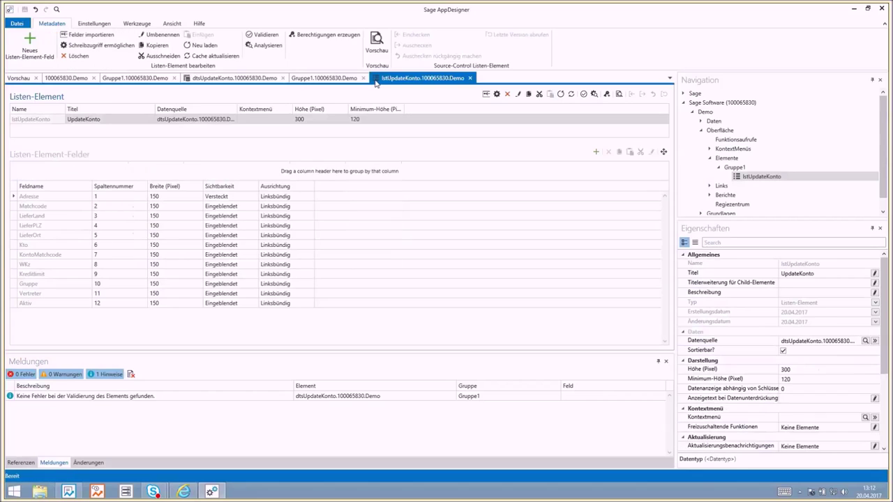
left_click(377, 42)
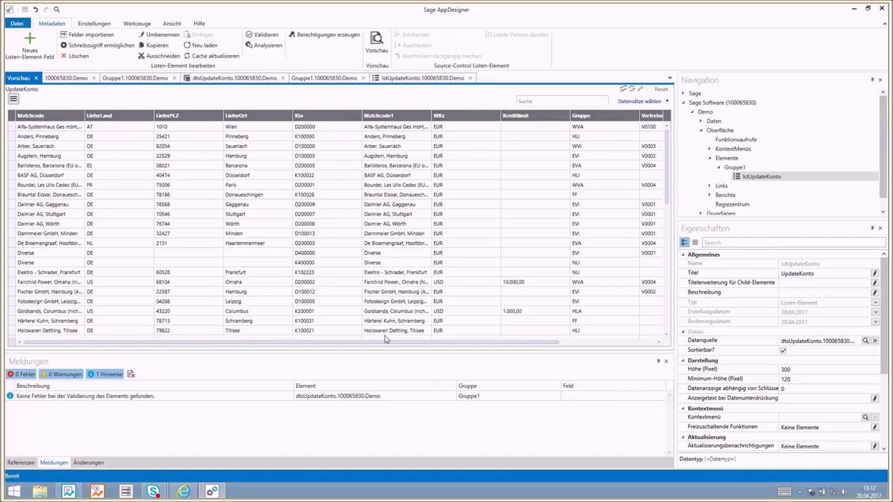
left_click_drag(389, 342, 487, 343)
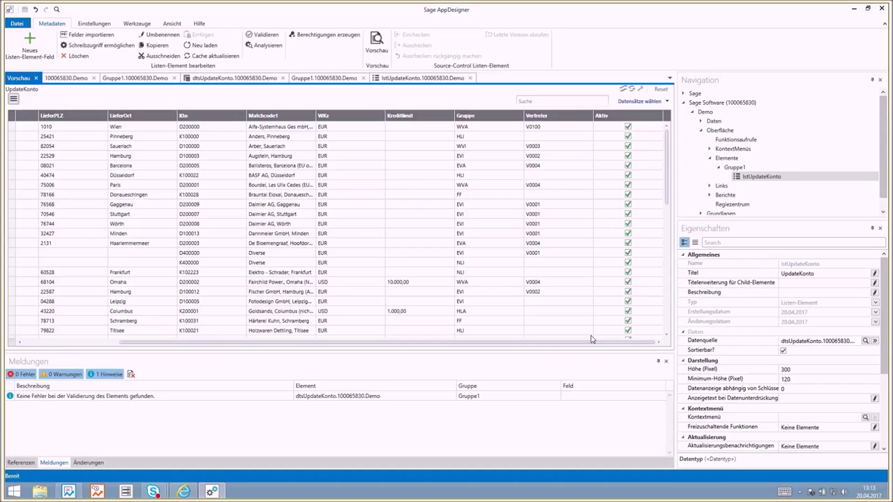
left_click_drag(588, 342, 479, 361)
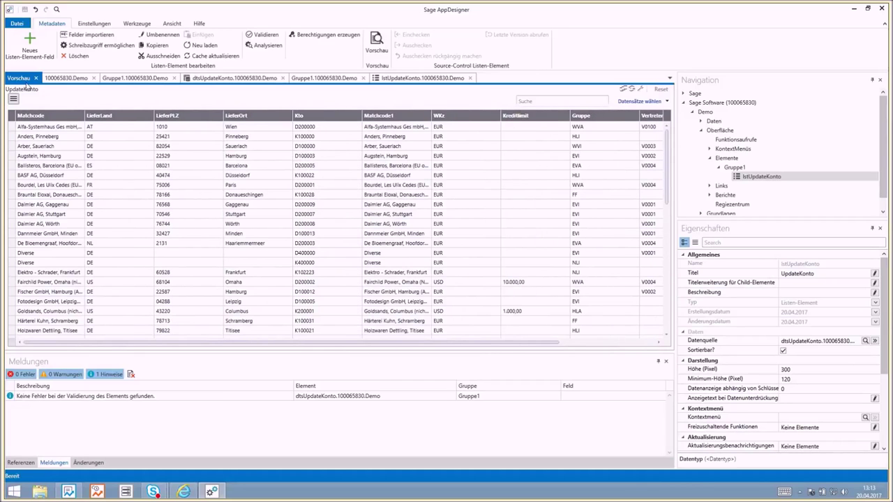
Step: Close all open documents except the Vorschau, and enlarge the Navigation area to show more of the tree
right_click(22, 79)
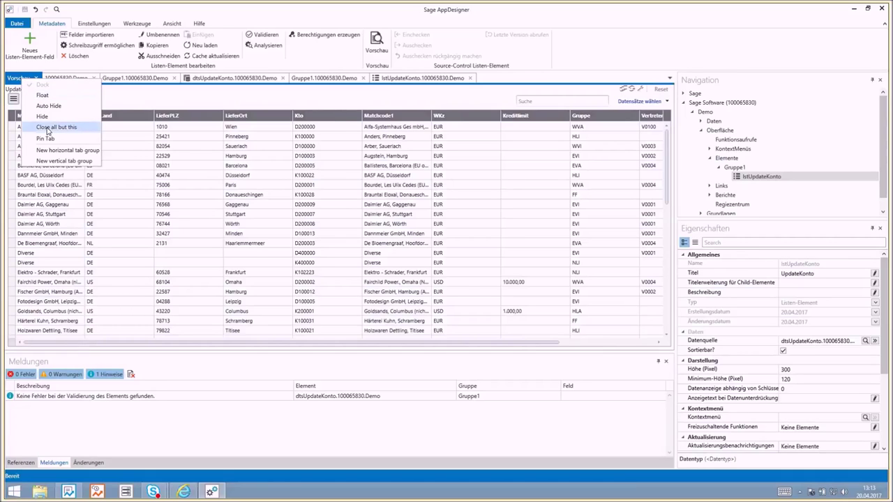
left_click(48, 129)
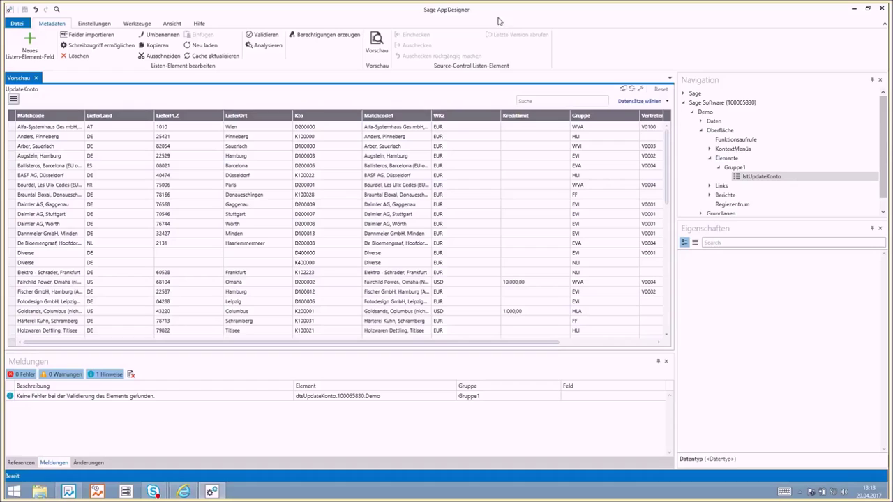
left_click_drag(737, 220, 730, 272)
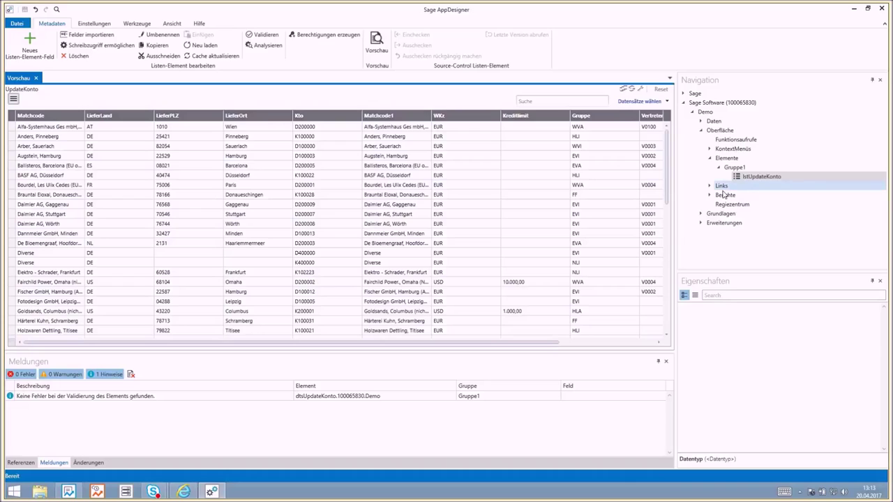
Step: Start enabling write access for the list element lstUpdateKonto, using a Datensatz with generic database table access as the data type
left_click(742, 169)
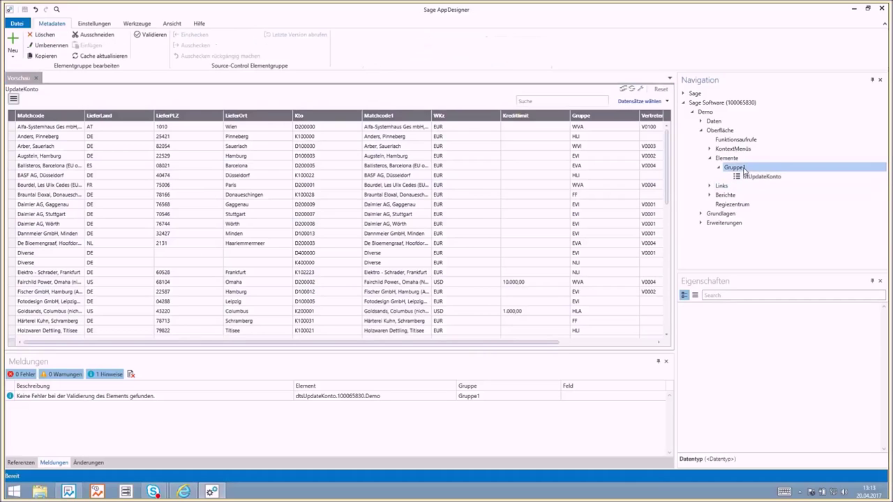
left_click(759, 177)
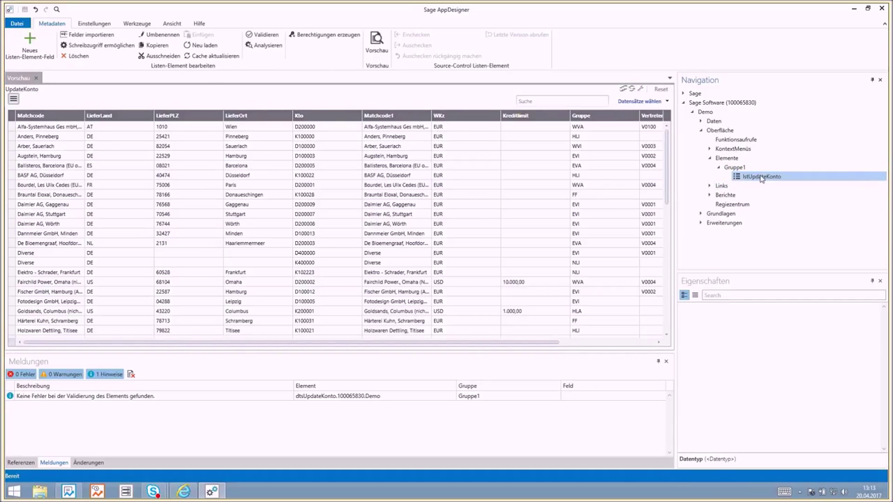
right_click(761, 176)
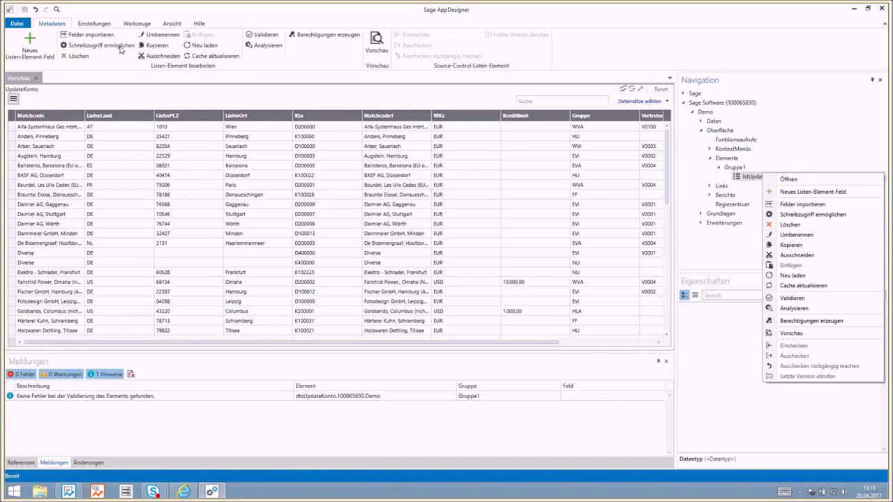
left_click(813, 216)
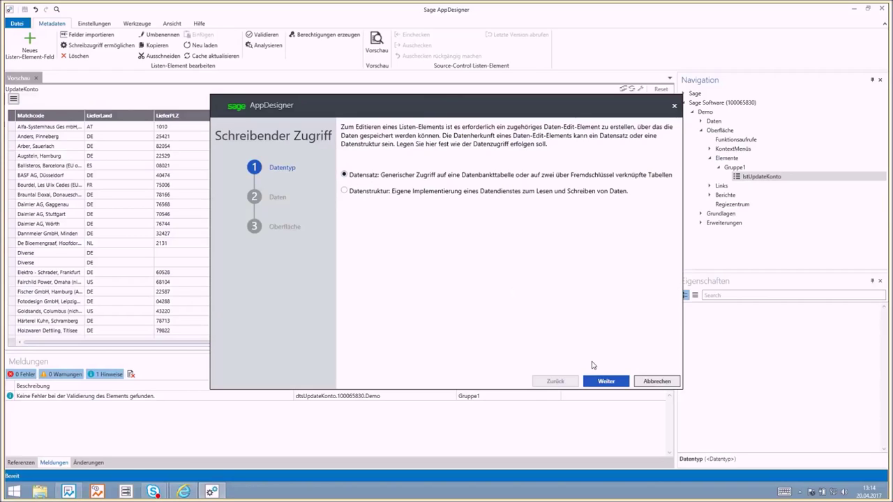
left_click(606, 382)
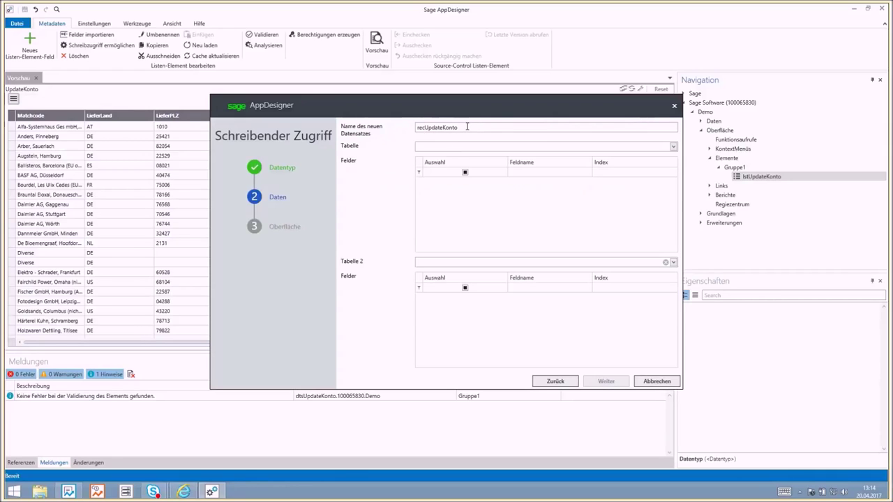
Step: Base the record recUpdateKonto on KHKAdressen and KHKKontokorrent with the preselected fields, and create the edit element ediUpdateKonto with the default interface settings
left_click(675, 150)
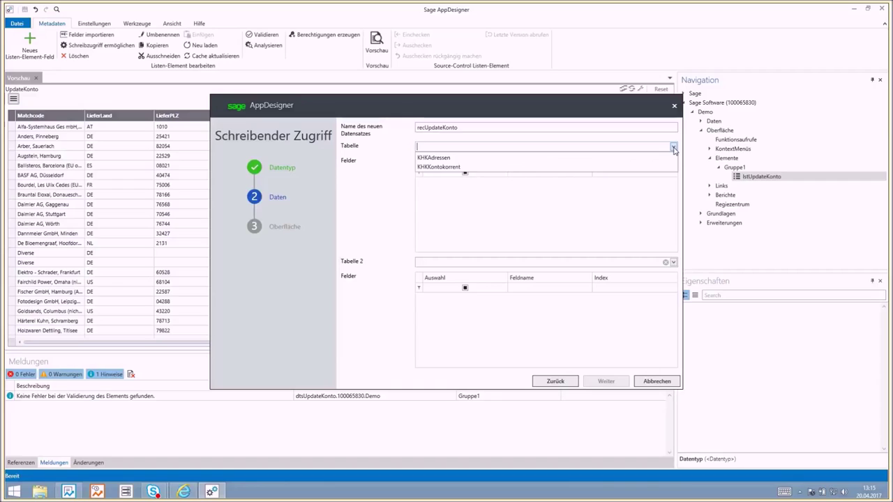
left_click(443, 162)
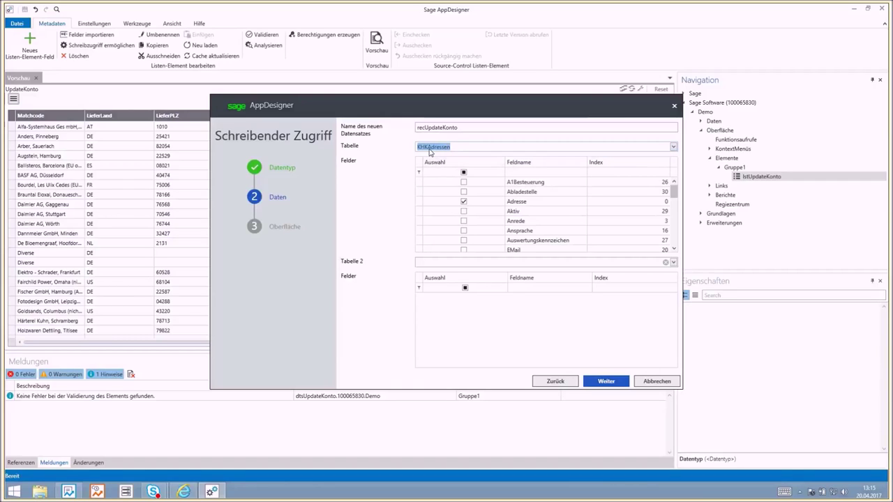
left_click(674, 261)
left_click(466, 273)
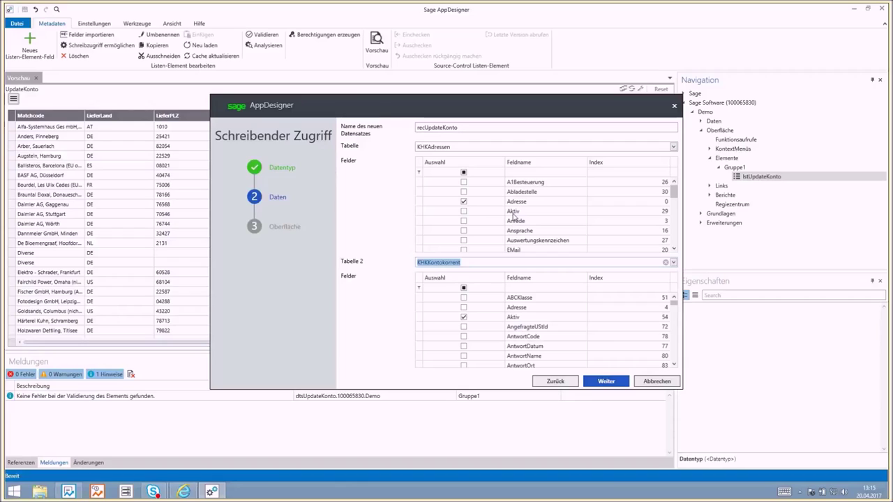
mouse_move(674, 191)
left_mouse_down()
mouse_move(674, 231)
mouse_move(668, 186)
left_mouse_up()
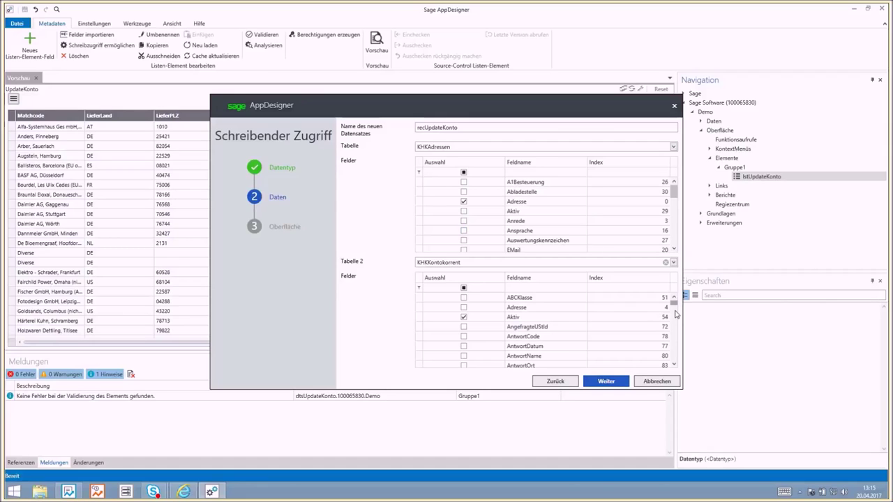
mouse_move(674, 304)
left_mouse_down()
mouse_move(671, 321)
mouse_move(673, 303)
left_mouse_up()
left_click(606, 382)
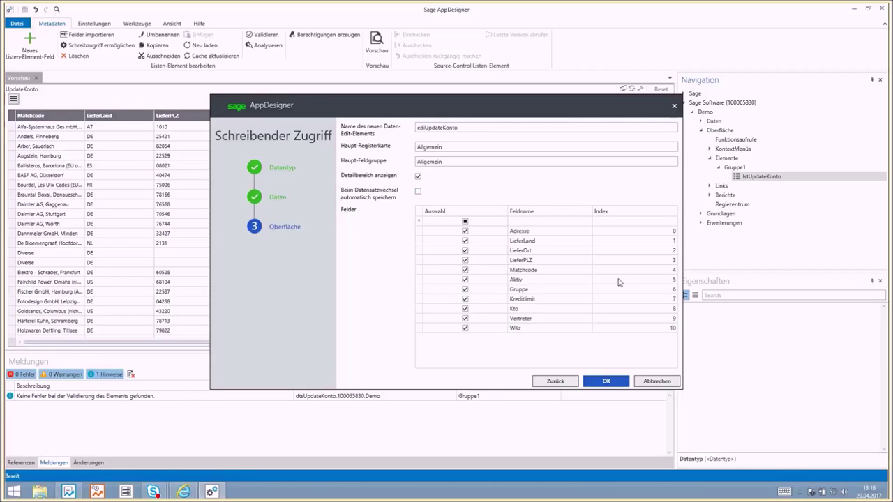
left_click(605, 381)
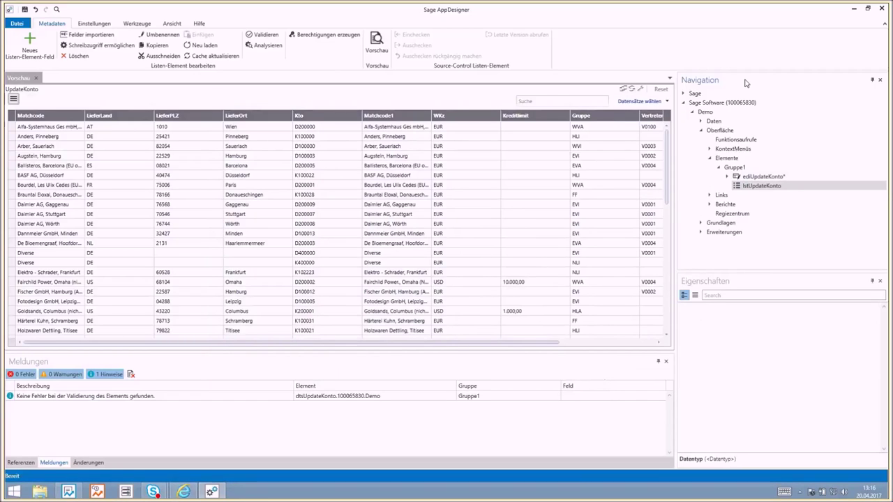
Step: Open the new record recUpdateKonto under Datensätze and check the properties of its Aktiv field
left_click(727, 177)
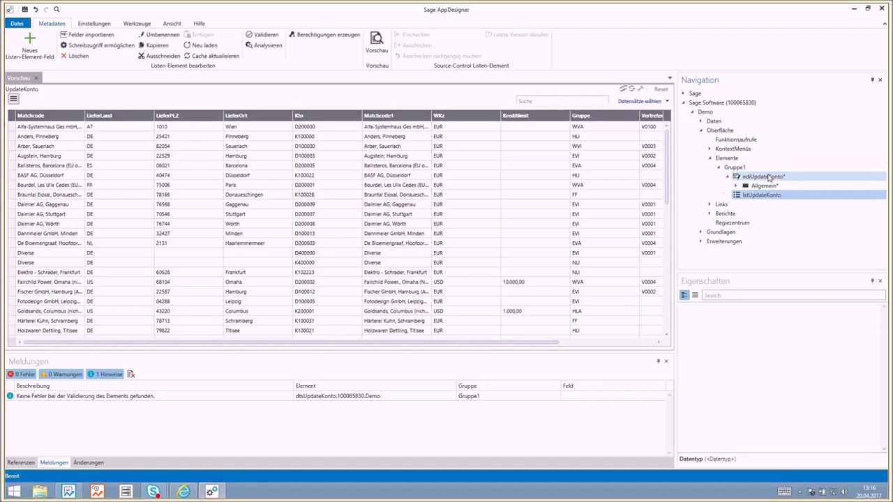
left_click(701, 122)
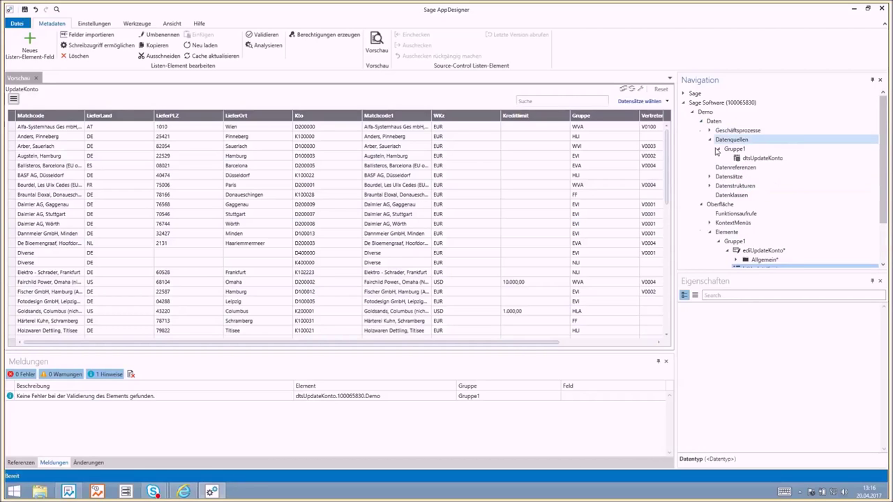
left_click(709, 176)
left_click(718, 186)
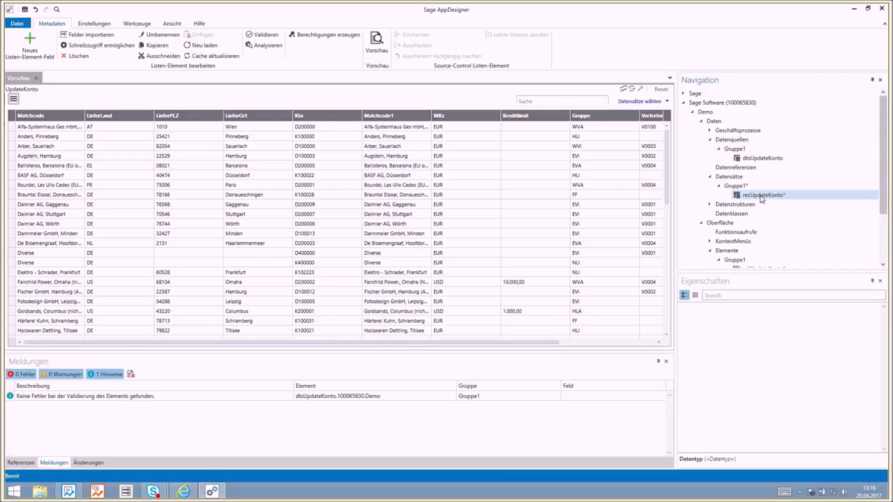
left_click(760, 195)
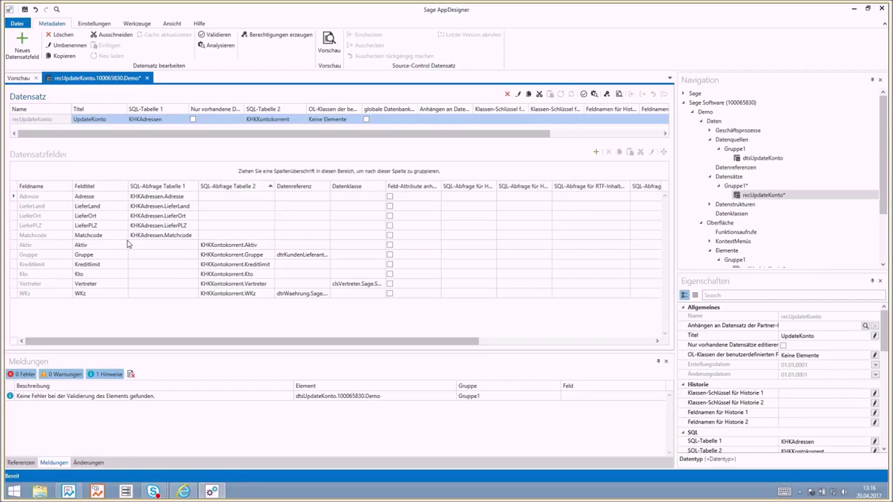
left_click(48, 244)
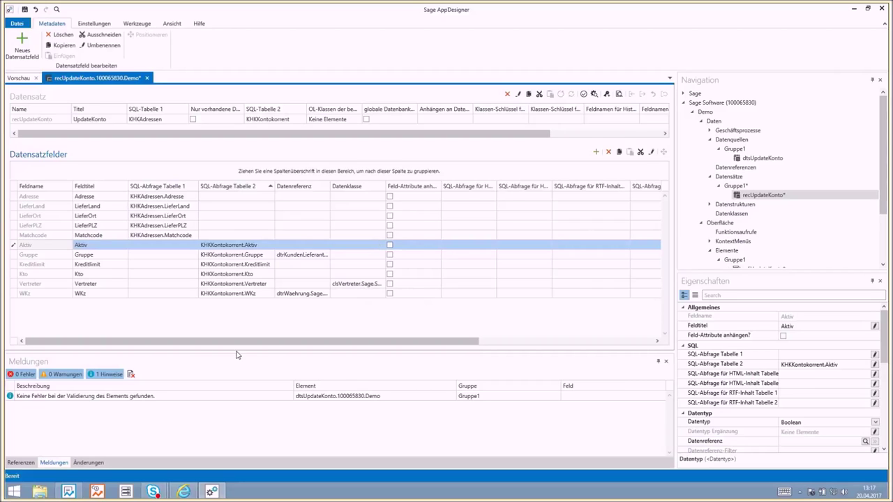
Step: Set the Datentyp of the Vertreter field in the record recUpdateKonto to Schlüssel einer Datenklasse
left_click(344, 285)
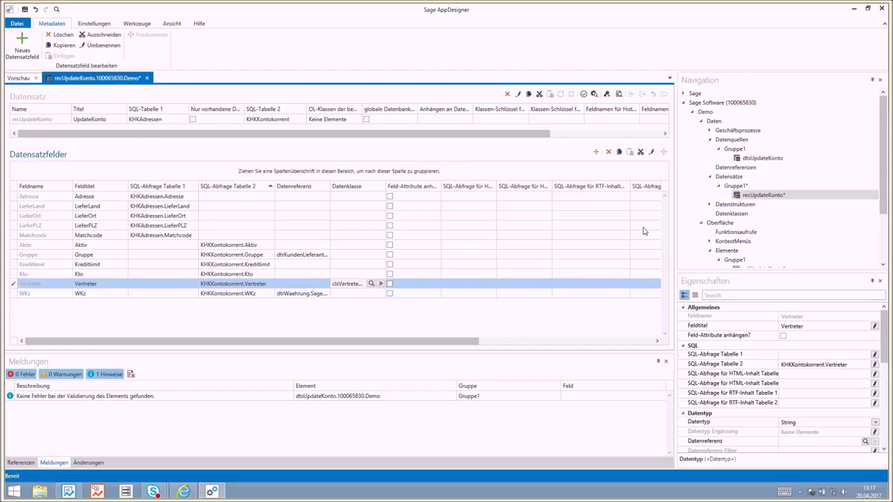
left_click_drag(790, 273, 791, 175)
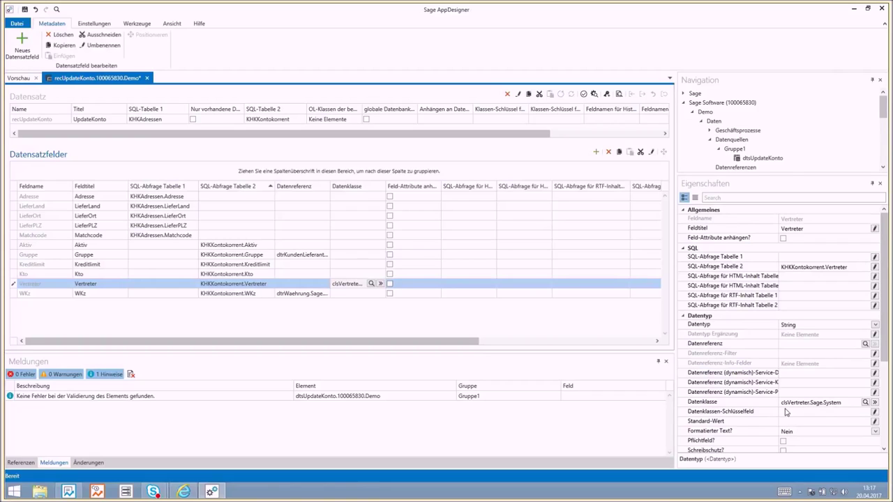
left_click(875, 325)
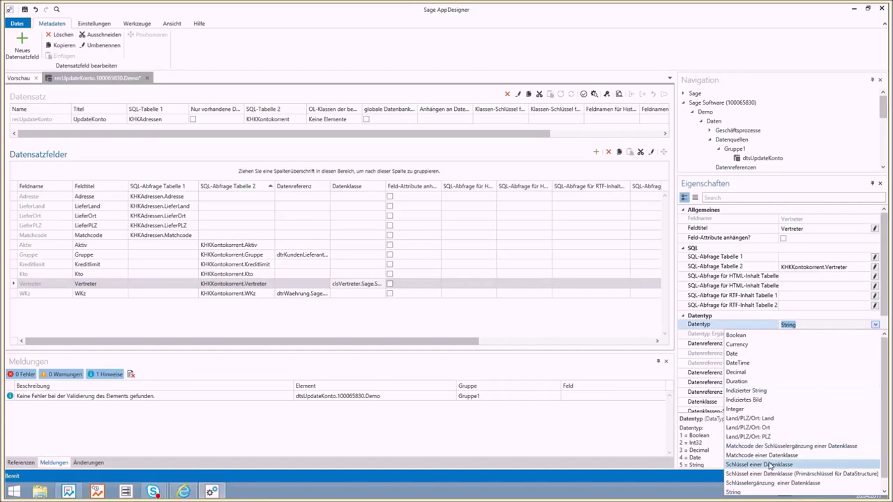
left_click(770, 464)
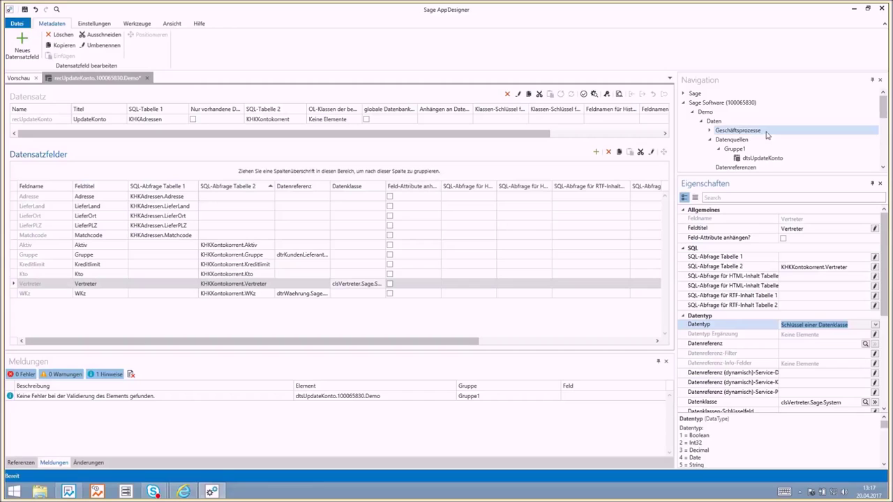
Step: Set the Datentyp of the Vertreter field in the data source dtsUpdateKonto to Schlüssel einer Datenklasse, and save all changes
double_click(768, 160)
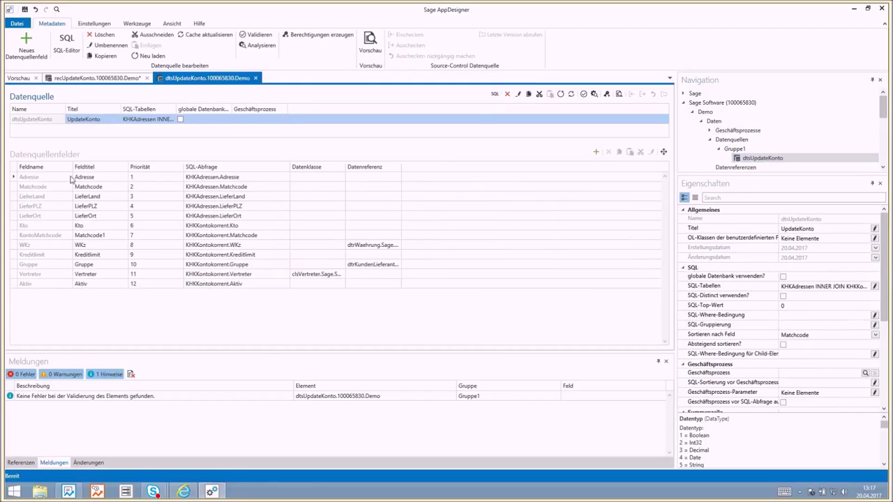
left_click(31, 276)
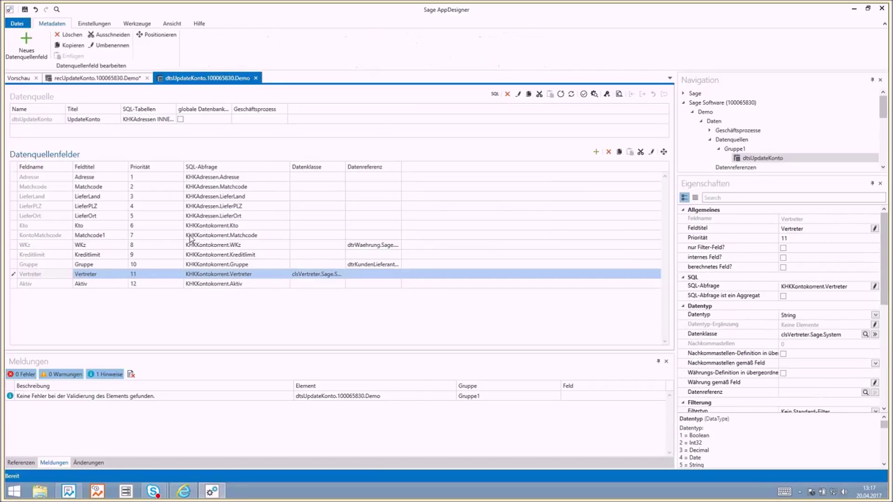
left_click(875, 316)
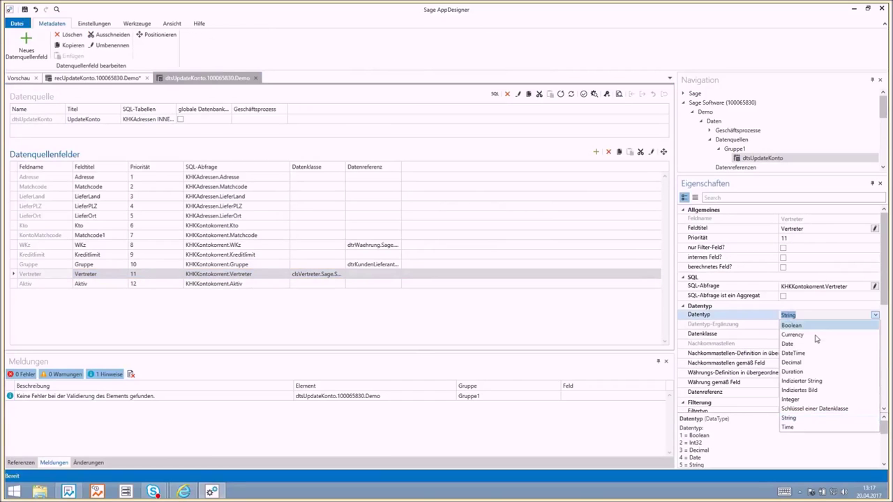
left_click(800, 409)
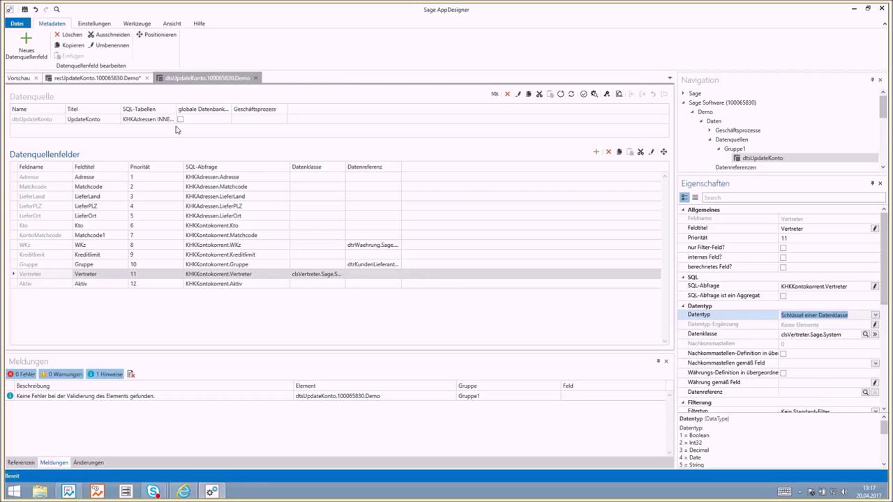
left_click(24, 9)
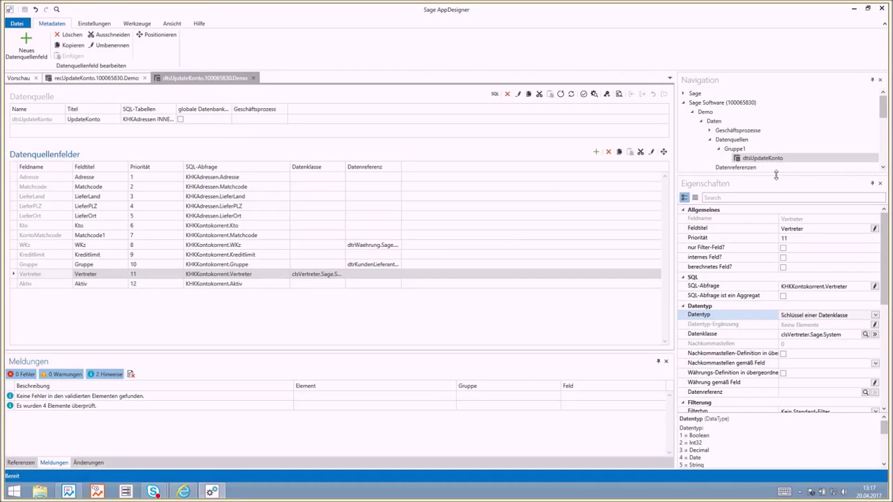
Step: Open the edit element ediUpdateKonto and make it available in the Regiezentrum
left_click_drag(775, 175, 764, 257)
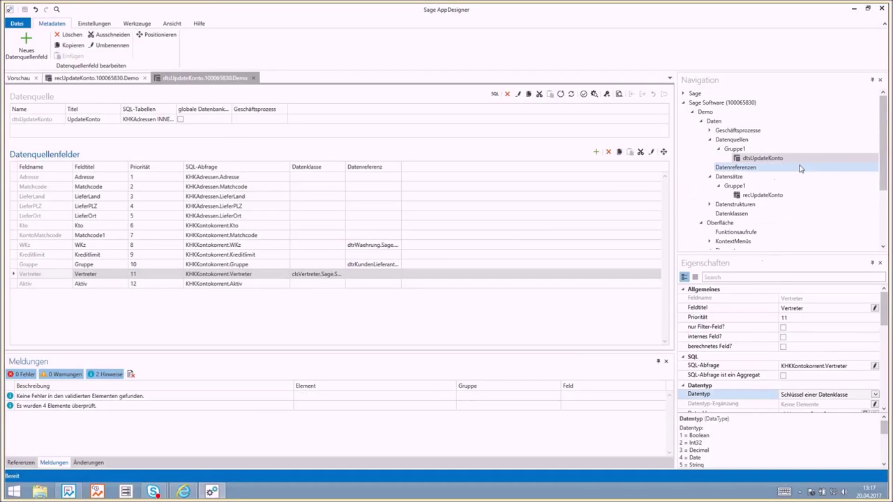
scroll(783, 177, "down", 1)
scroll(776, 189, "down", 1)
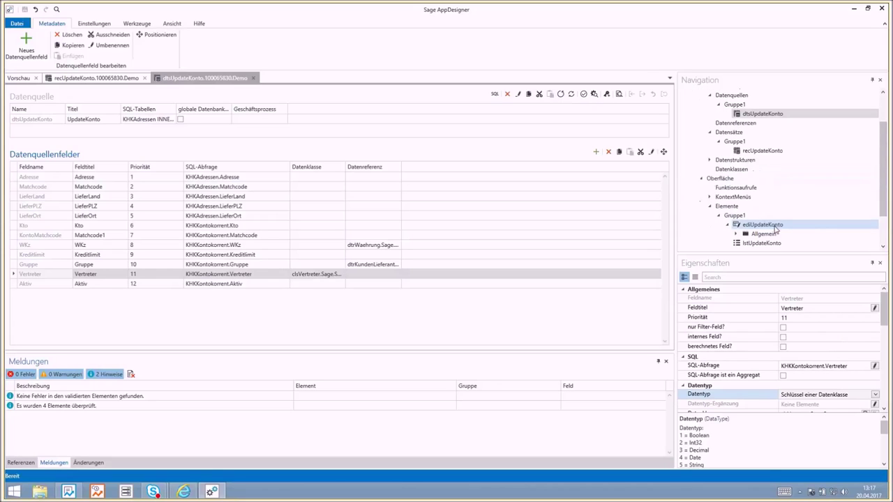
scroll(779, 220, "down", 1)
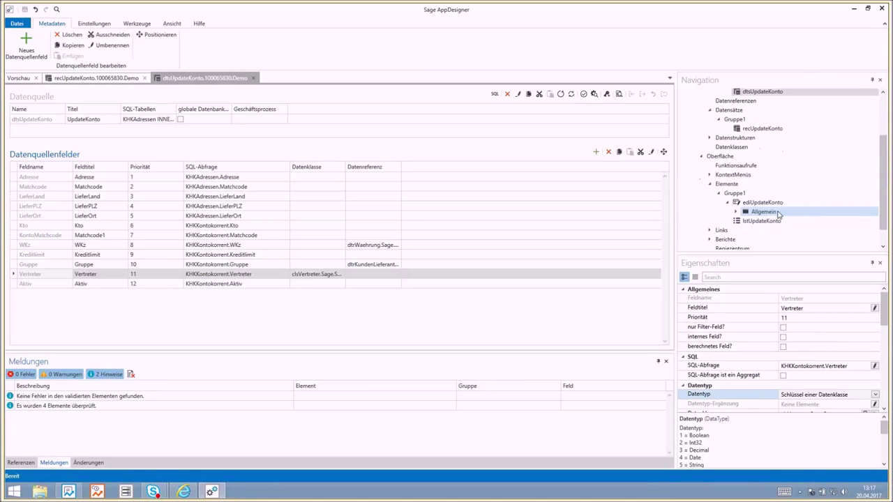
left_click(763, 203)
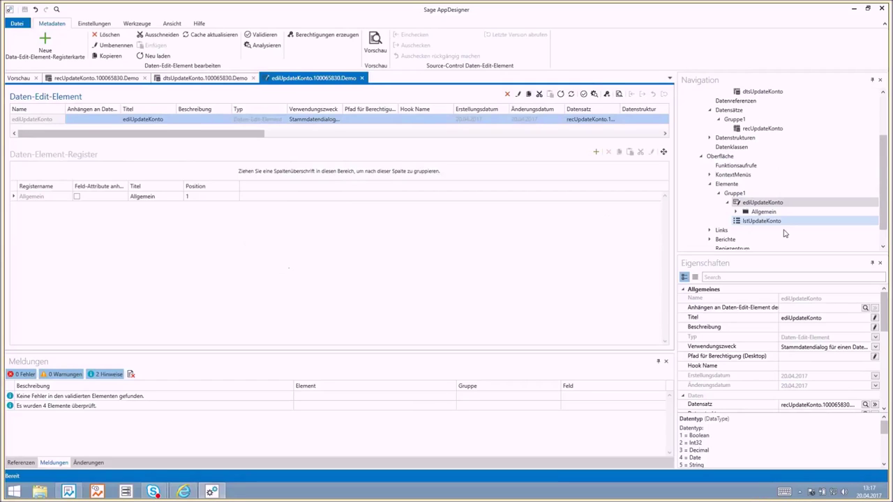
left_click_drag(783, 252, 800, 138)
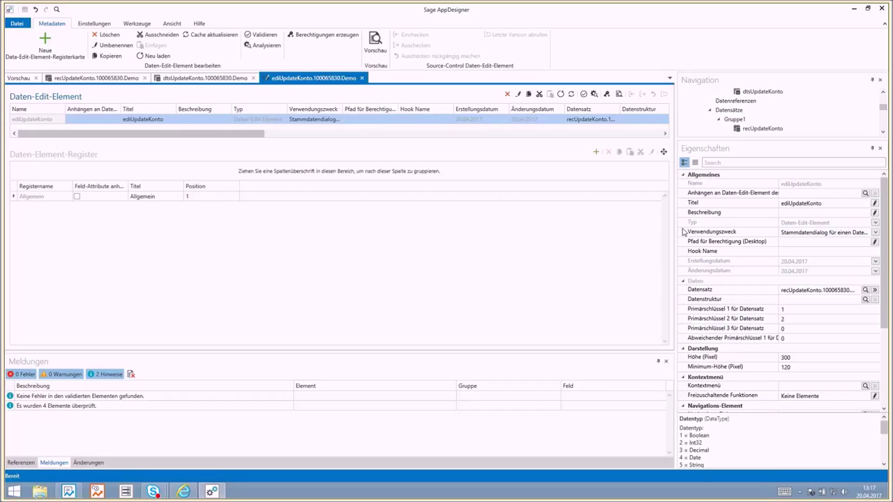
left_click_drag(887, 255, 888, 332)
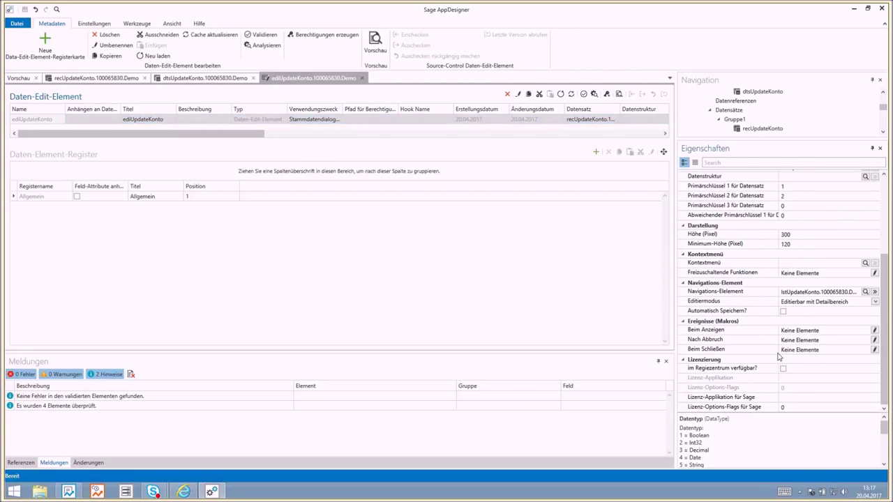
left_click(783, 370)
left_click(783, 370)
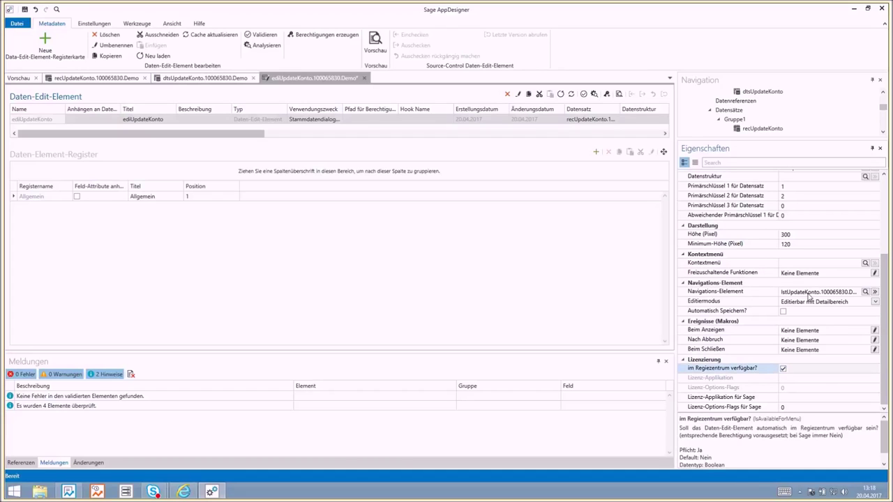
Step: Check the Editiermodus and Automatisch Speichern properties of the edit element ediUpdateKonto
left_click(711, 301)
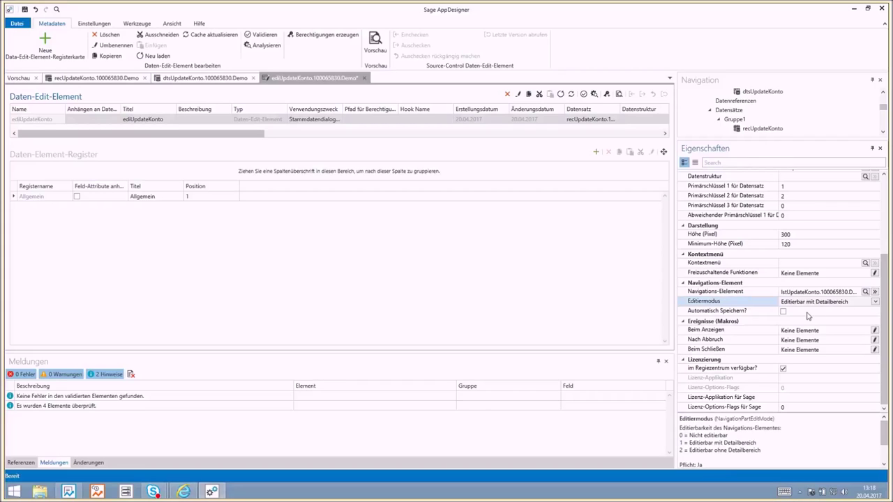
left_click(717, 311)
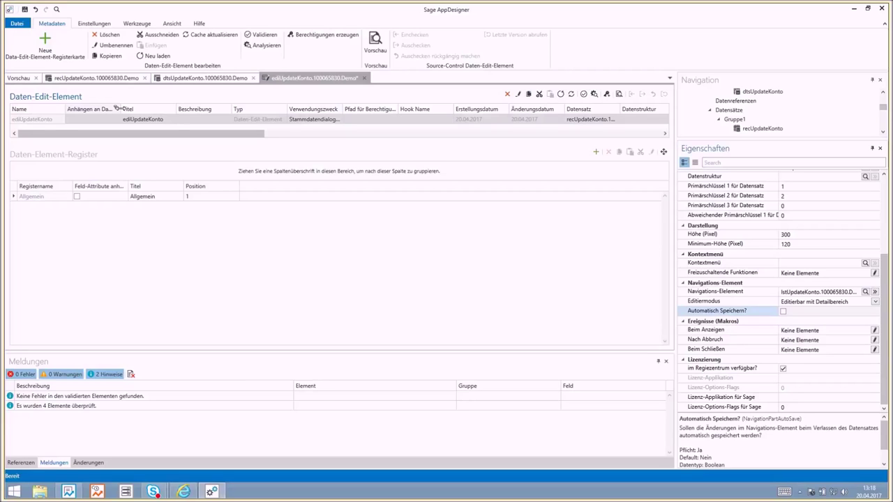
Step: Restrict the record recUpdateKonto to editing existing records only (Nur vorhandene Datensätze editieren) and save all changes
left_click(81, 80)
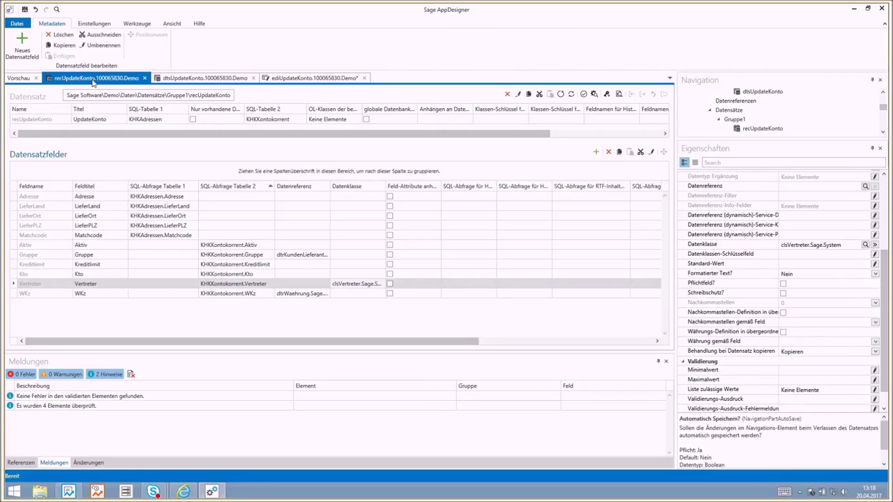
left_click(54, 119)
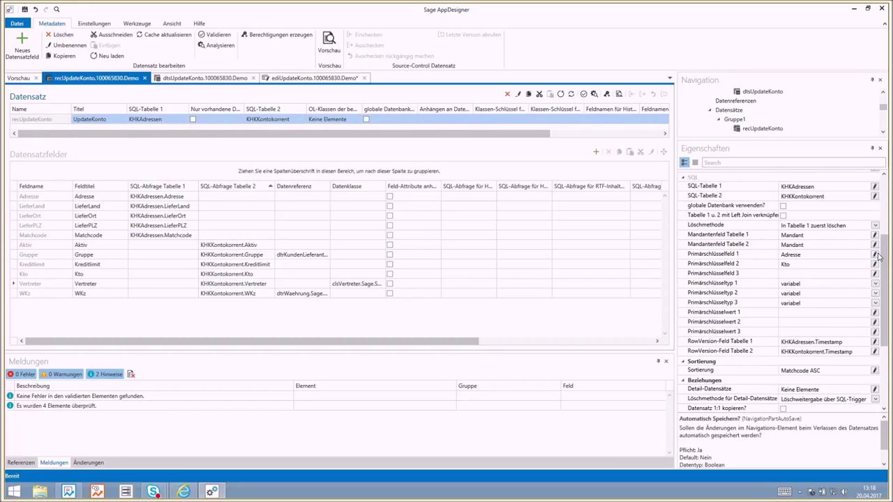
scroll(802, 230, "up", 5)
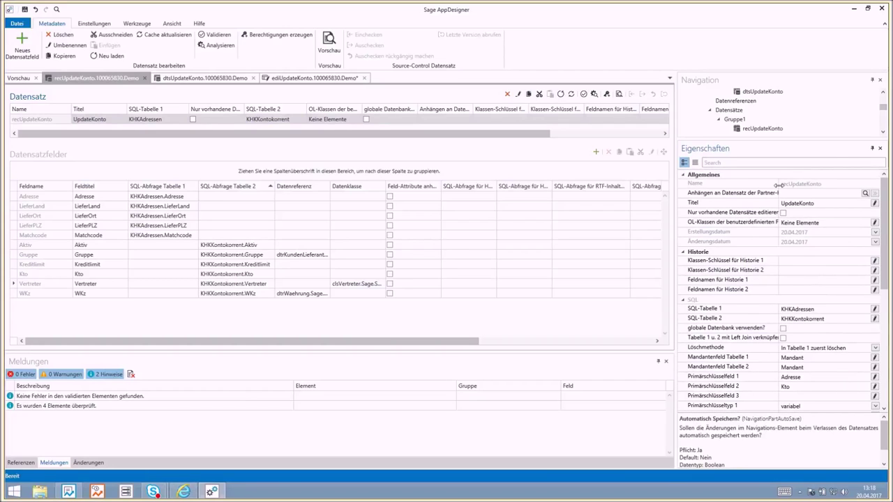
left_click_drag(779, 185, 797, 203)
left_click(798, 212)
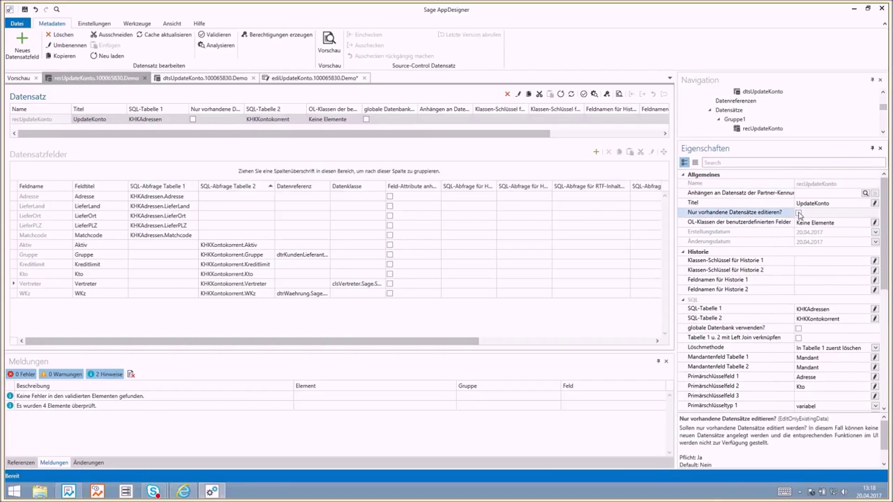
key("ctrl+s")
Step: Preview the edit element ediUpdateKonto with the prefilled Adresse and Kto parameters
left_click(327, 78)
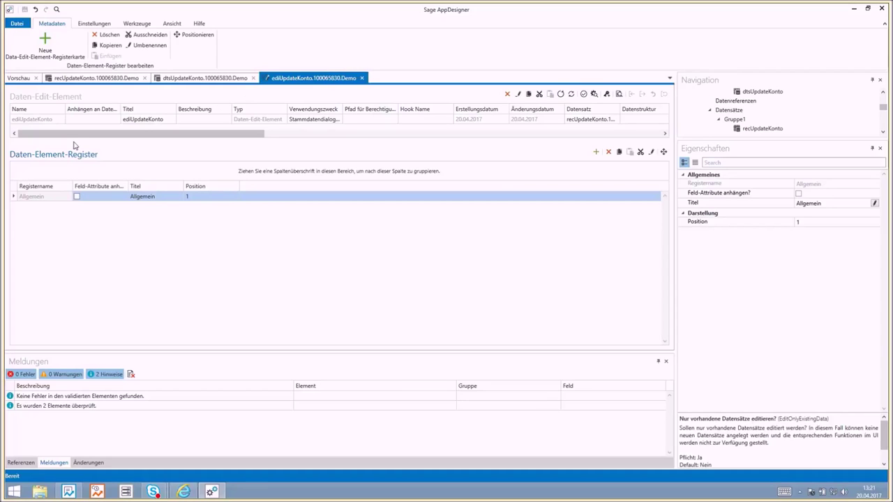
left_click(49, 120)
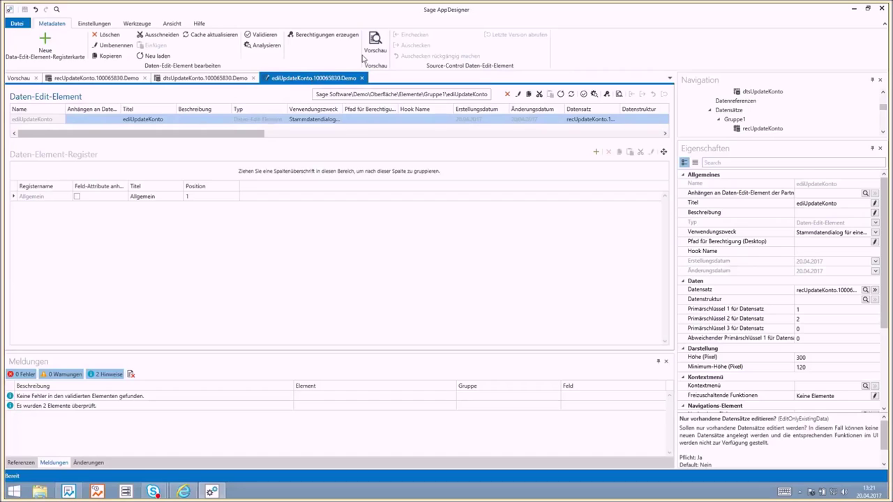
left_click(375, 42)
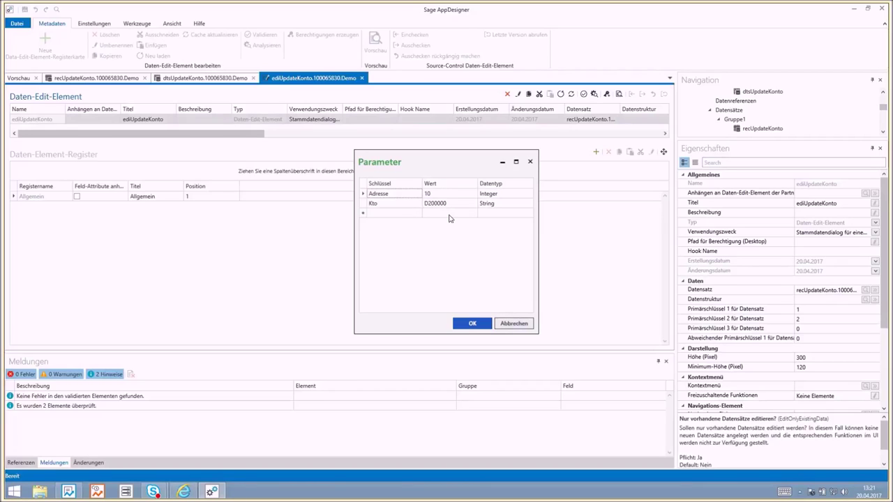
left_click(469, 324)
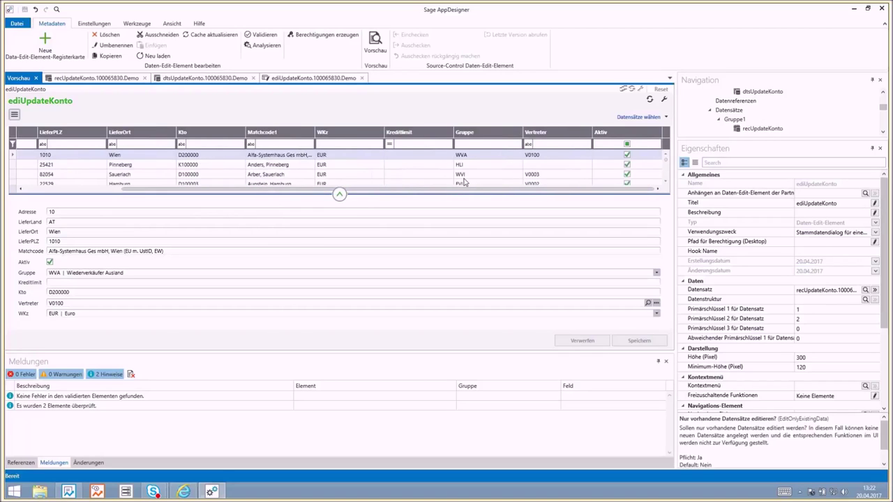
Step: Test whether Matchcode, LieferLand, LieferPLZ, LieferOrt and Kto can be edited in the first row of the preview list
left_click(56, 156)
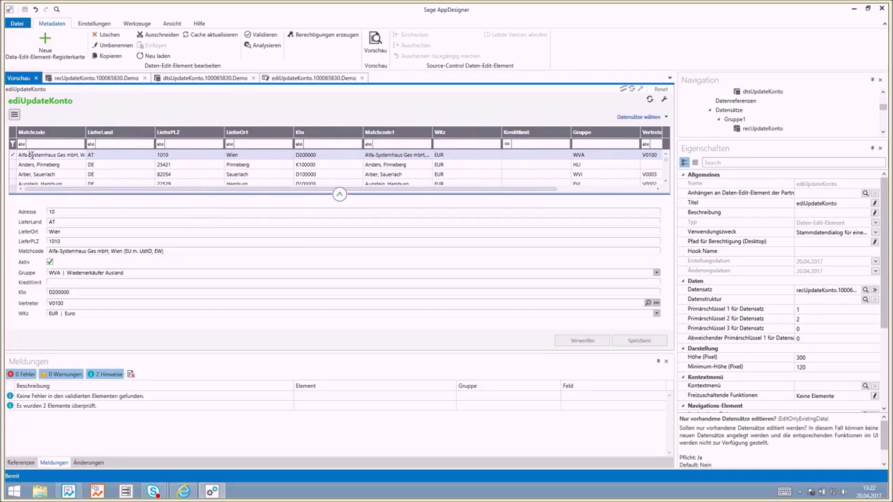
left_click(105, 155)
left_click(180, 156)
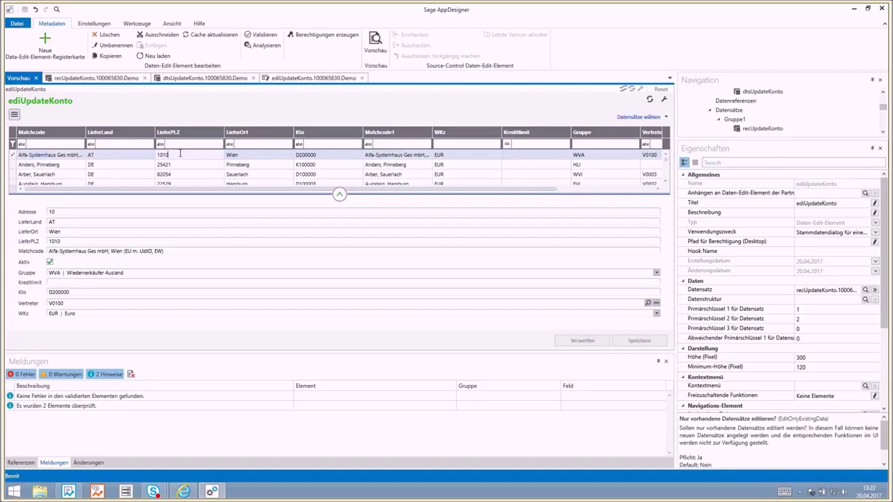
left_click(248, 157)
left_click(321, 155)
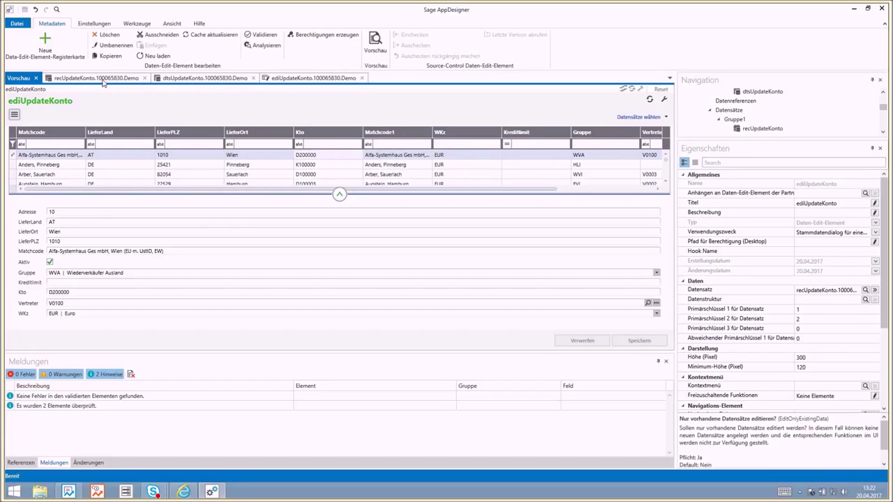
Step: Enable Schreibschutz for the Matchcode field in the record recUpdateKonto
left_click(103, 78)
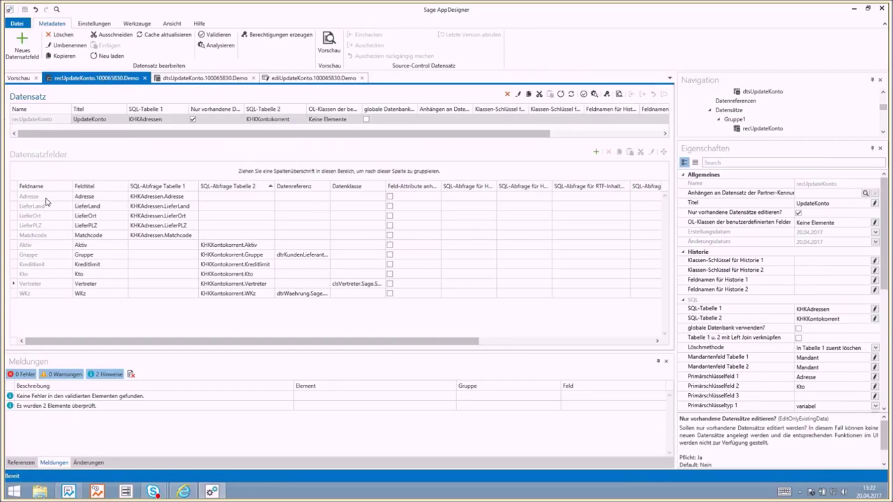
left_click(42, 236)
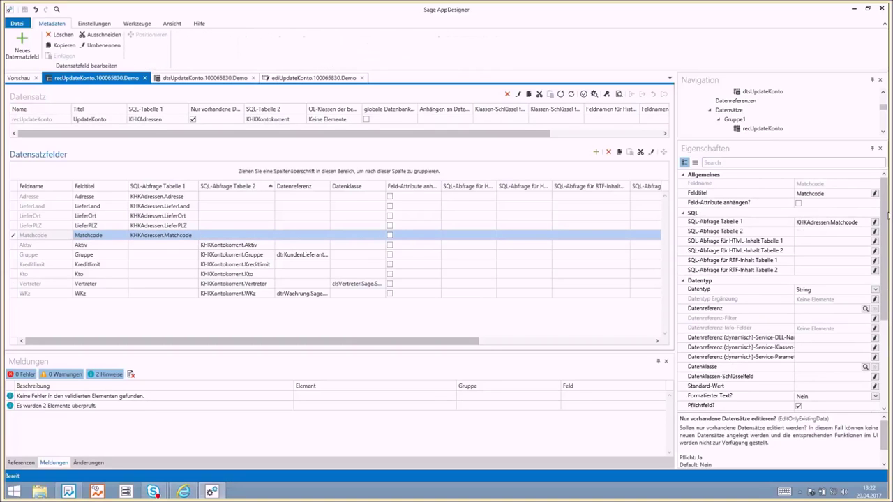
left_click_drag(885, 215, 884, 289)
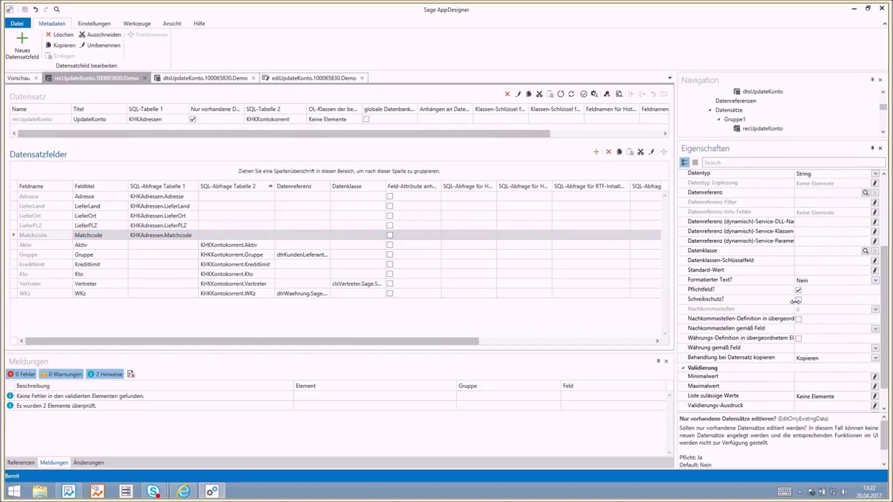
left_click(797, 299)
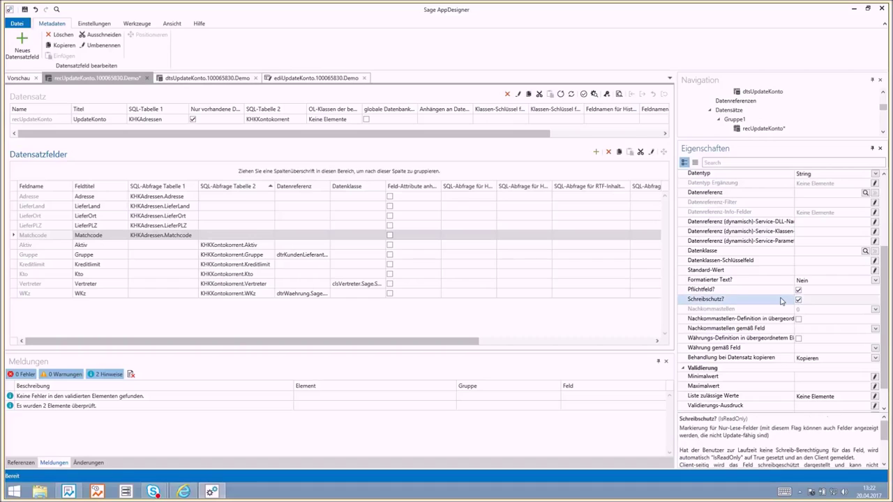
Step: Enable Schreibschutz for the fields LieferLand, LieferOrt and LieferPLZ in the record recUpdateKonto, and recheck Matchcode
left_click(44, 208)
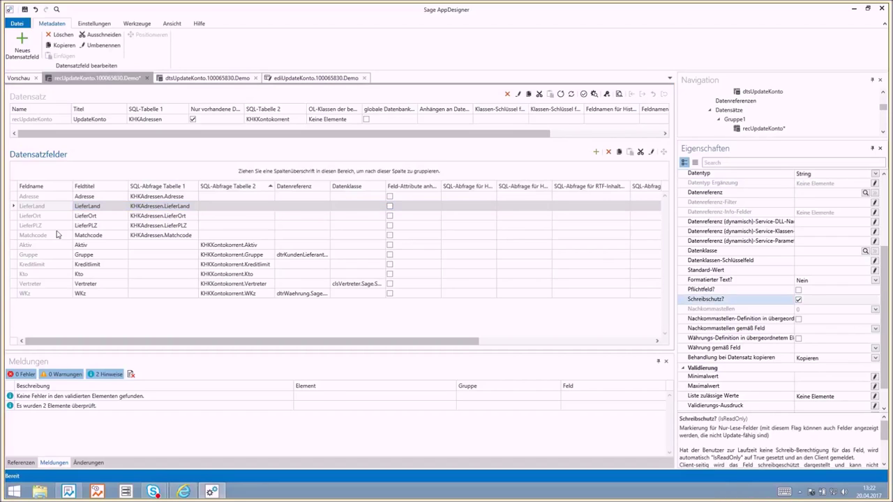
key("Down")
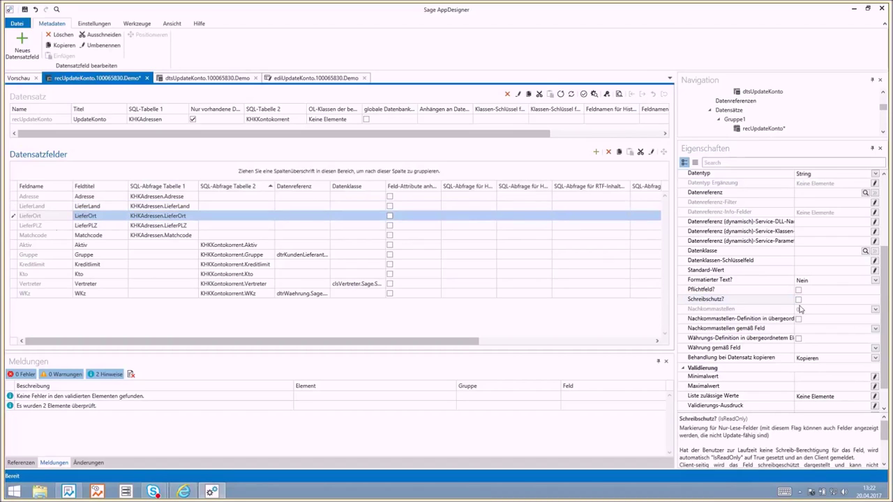
left_click(798, 300)
left_click(57, 226)
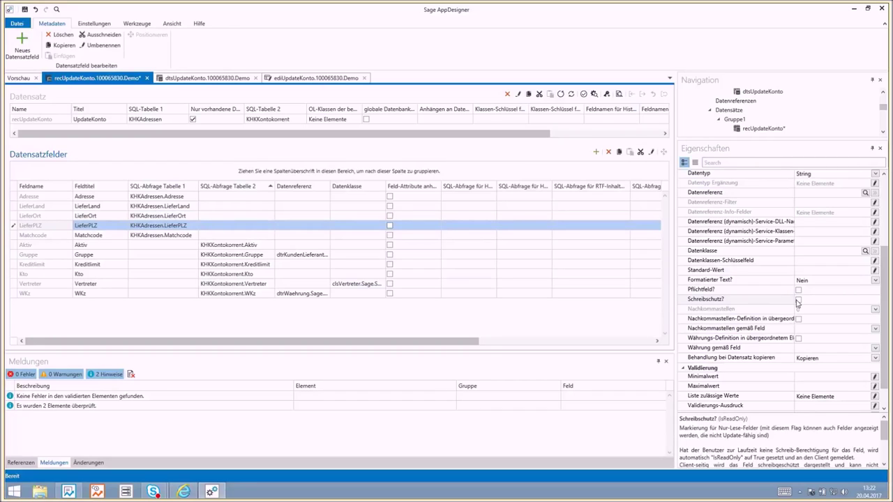
left_click(798, 300)
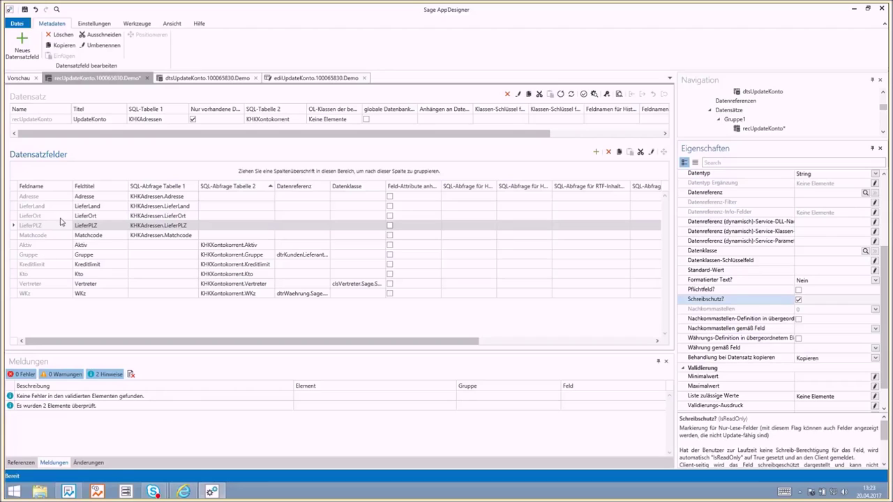
left_click(57, 235)
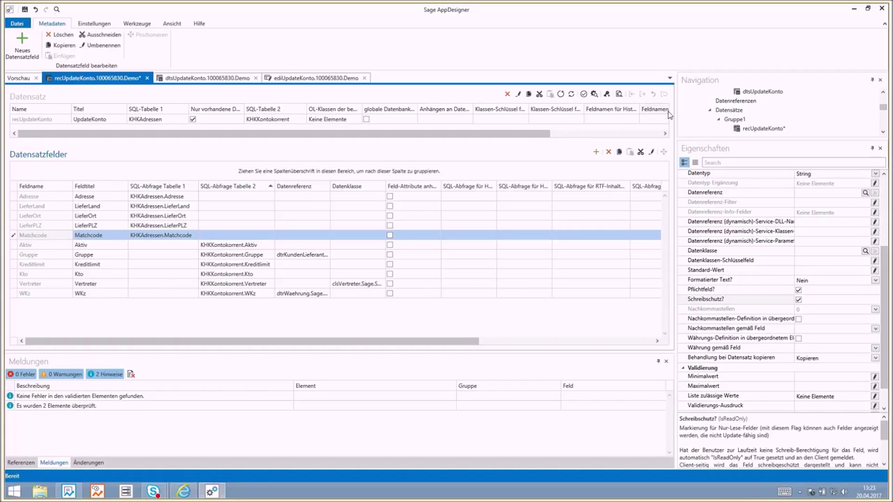
Step: Create a new Data-Edit-Element-Gruppe named Adresse in the register Allgemein of ediUpdateKonto, without an assistant
left_click_drag(720, 140, 695, 252)
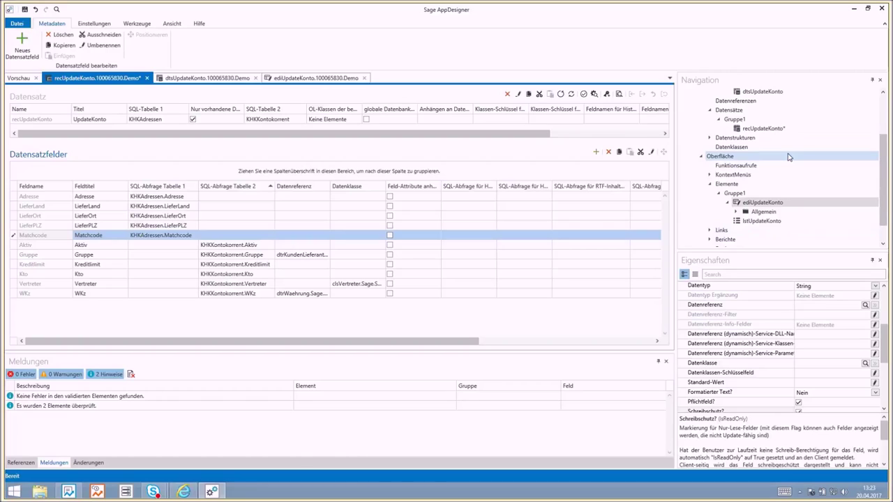
left_click(762, 202)
left_click(735, 211)
scroll(764, 193, "down", 2)
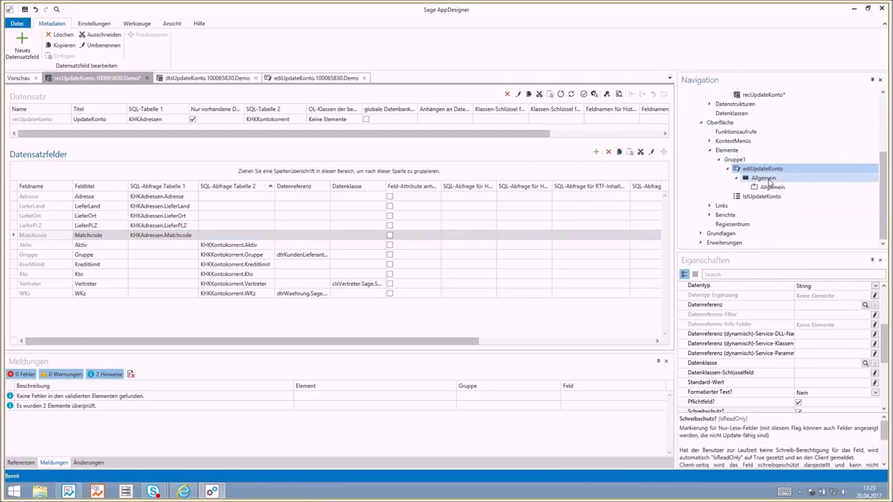
left_click(767, 179)
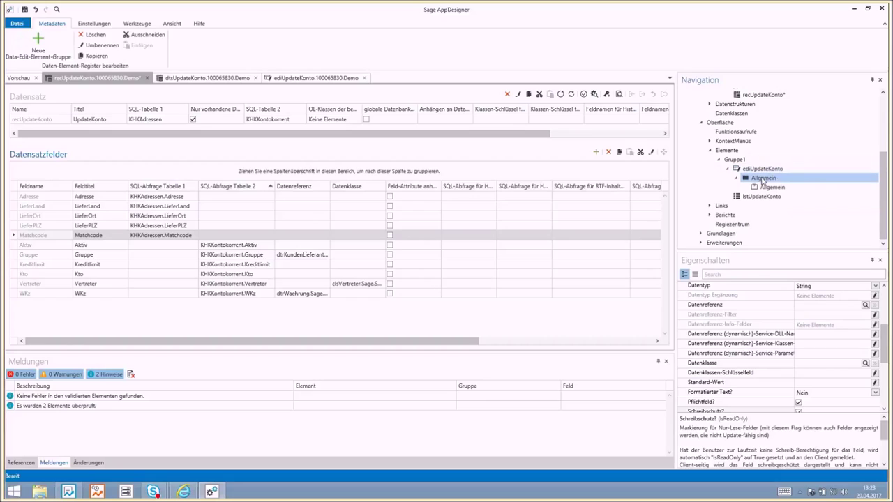
right_click(762, 180)
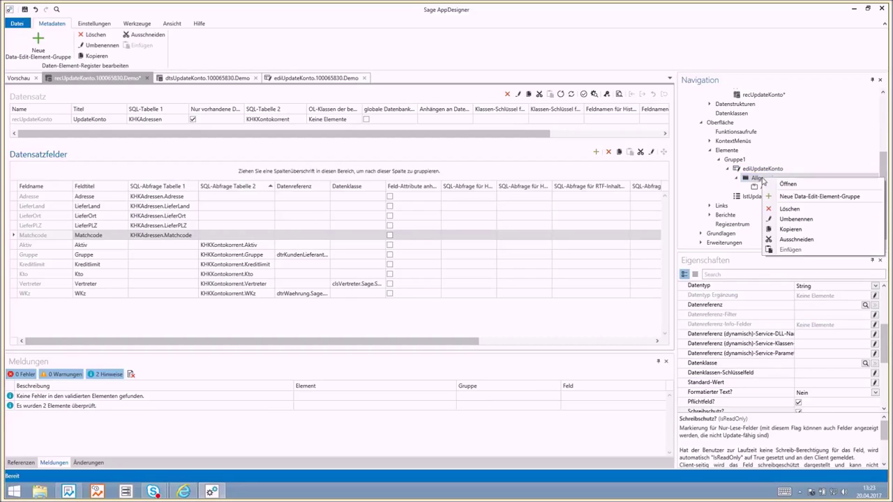
left_click(814, 196)
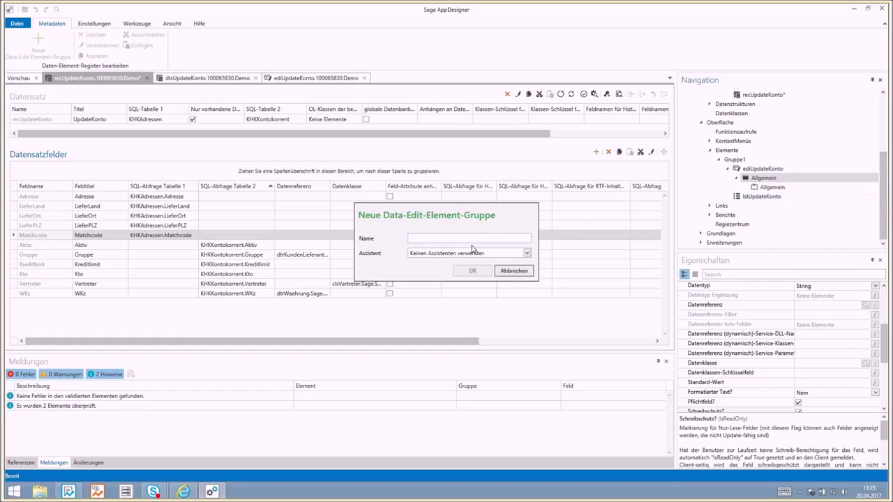
type("A")
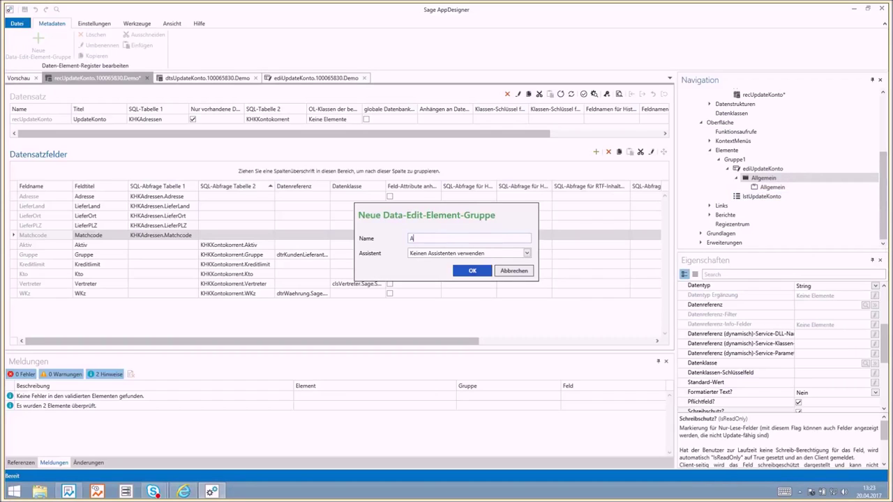
type("dresse")
left_click(472, 272)
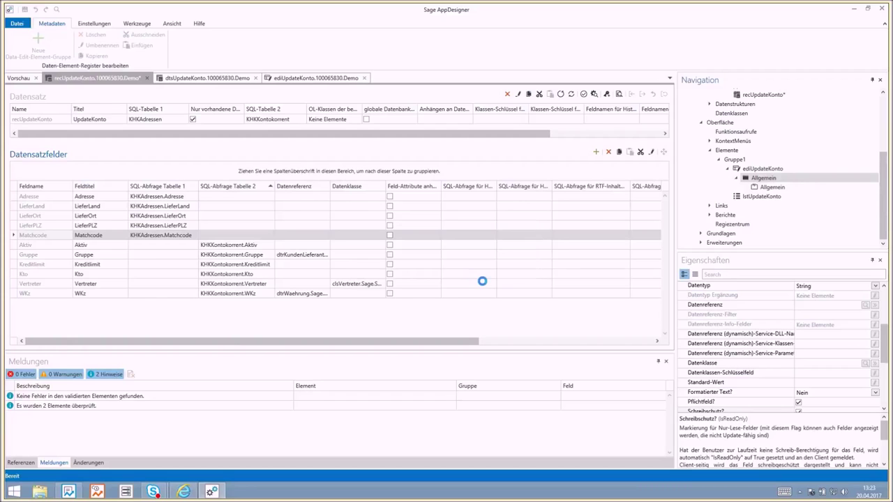
Step: Open the field group Allgemein, save all changes and select its fields Adresse through LieferPLZ
left_click(771, 196)
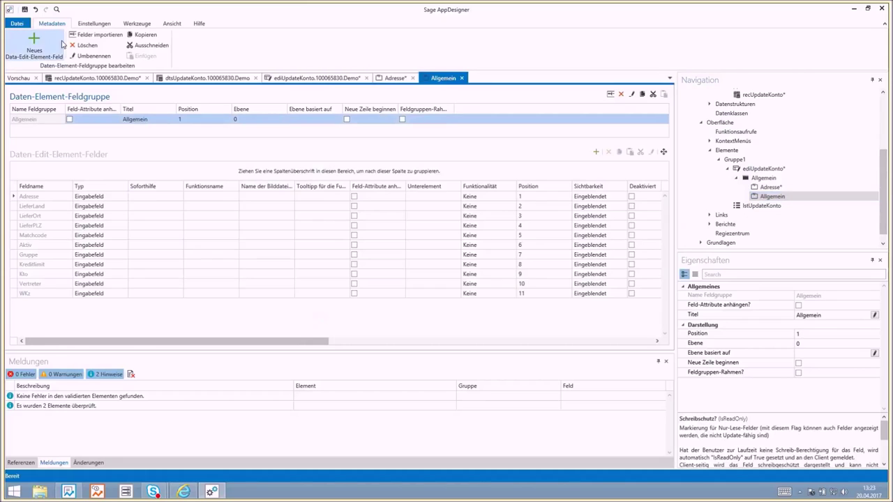
left_click(25, 9)
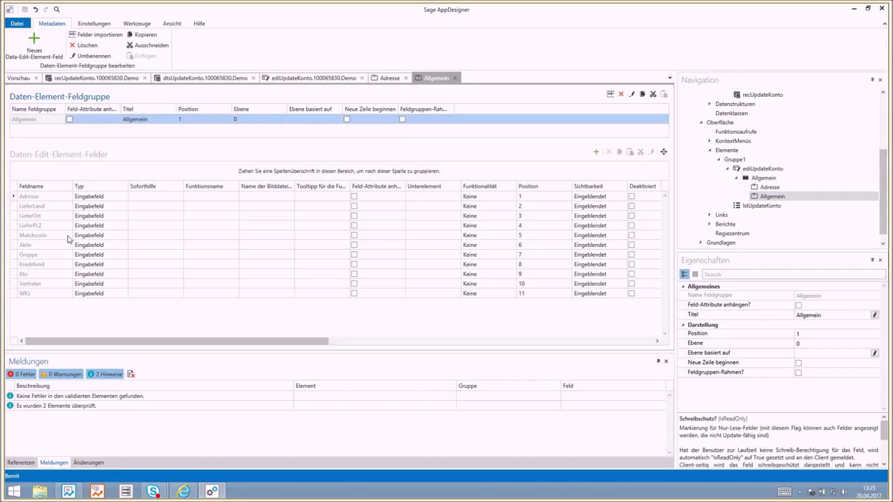
left_click(50, 198)
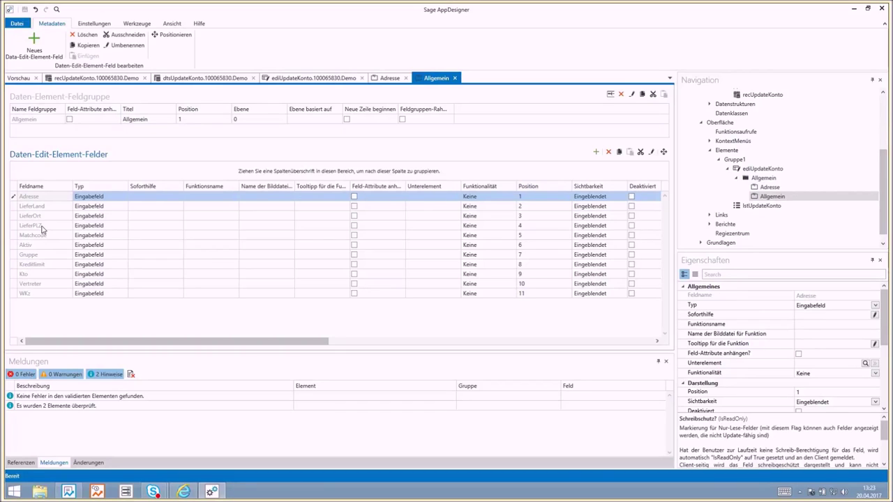
left_click(42, 228, "shift")
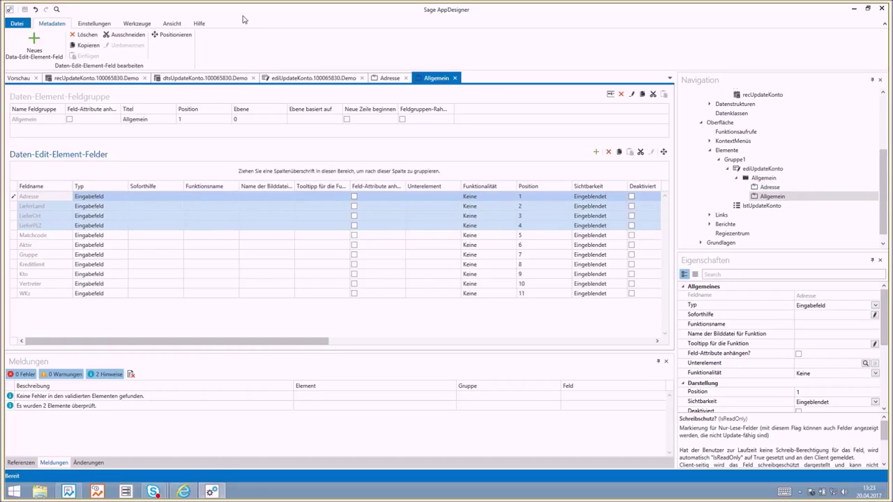
Step: Enable the option for copying and moving by drag and drop (Kopieren und Verschieben durch Ziehen und Fallenlassen)
left_click(139, 26)
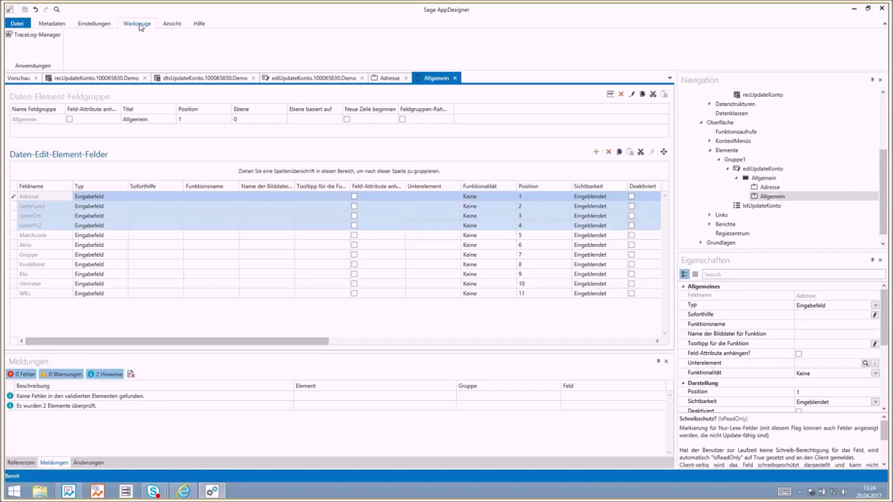
left_click(108, 25)
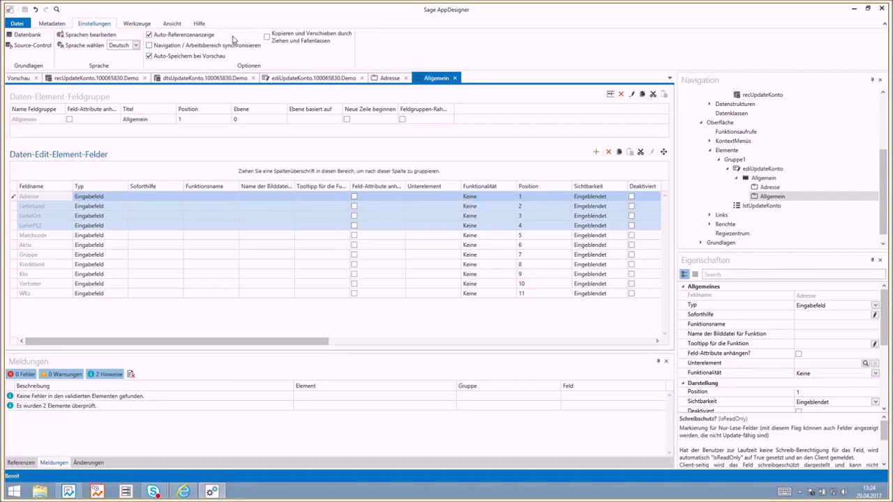
left_click(267, 36)
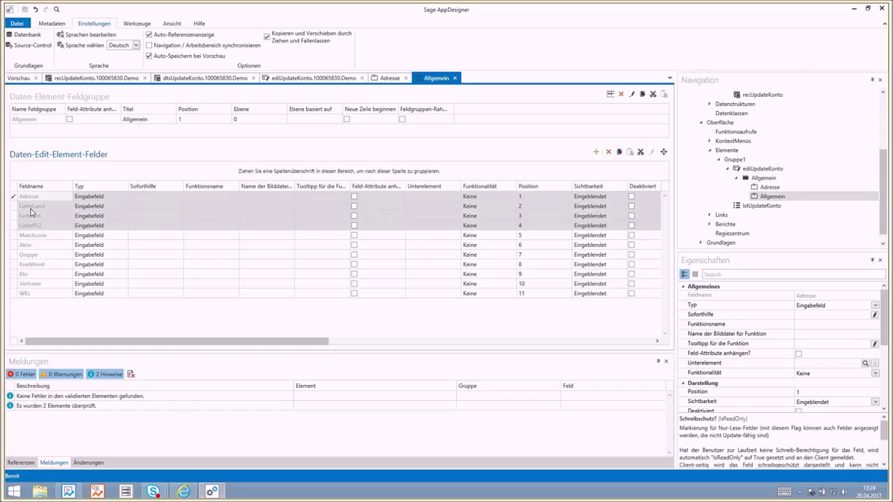
Step: Move the fields Adresse, LieferLand, LieferOrt and LieferPLZ from the field group Allgemein into the group Adresse and check both groups
left_click_drag(31, 211, 768, 192)
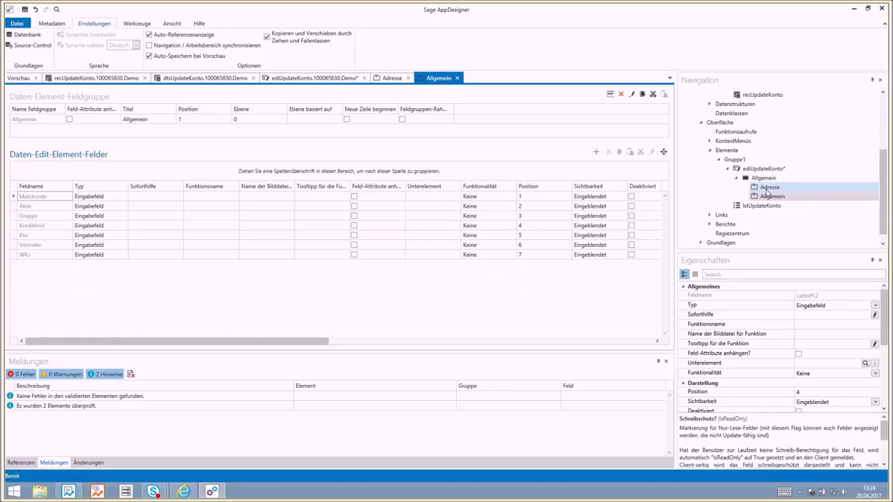
double_click(767, 188)
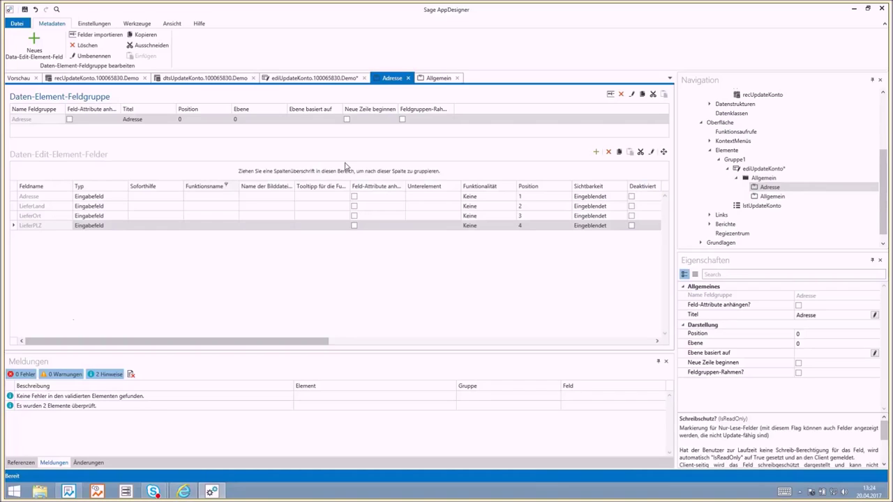
left_click(773, 197)
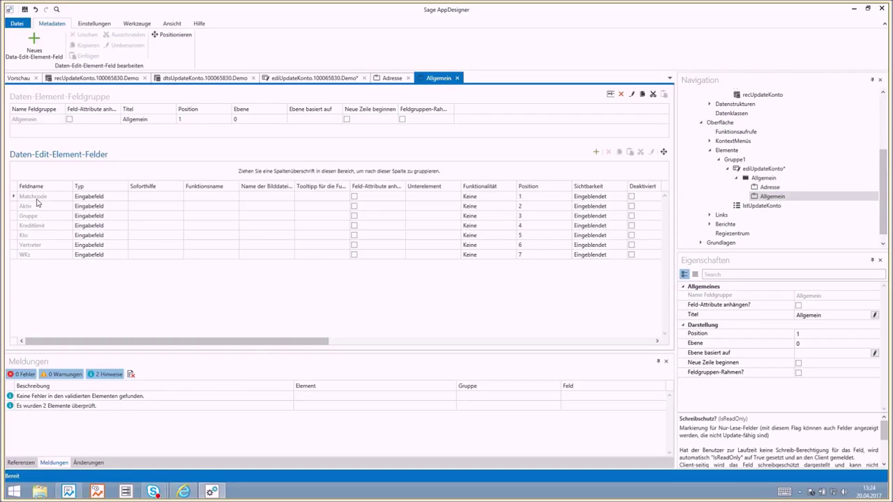
Step: Save and preview ediUpdateKonto with the preset parameters, and test the address fields in the detail area for write protection
left_click(306, 78)
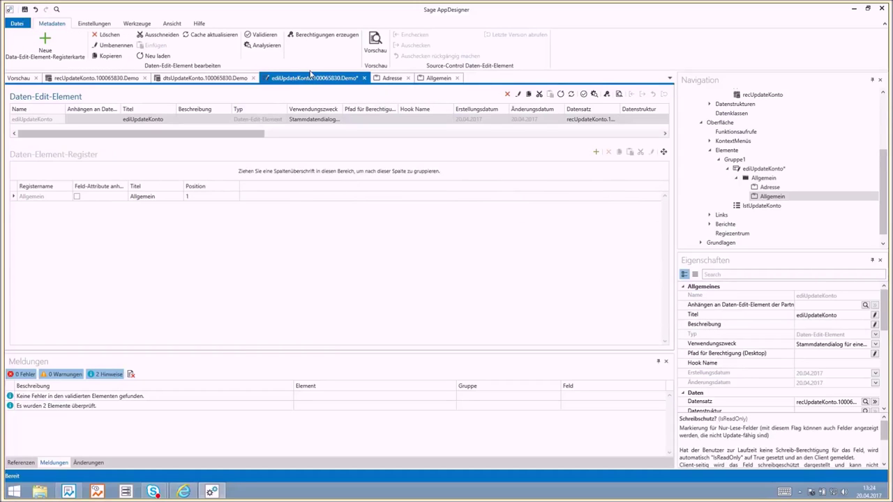
left_click(370, 47)
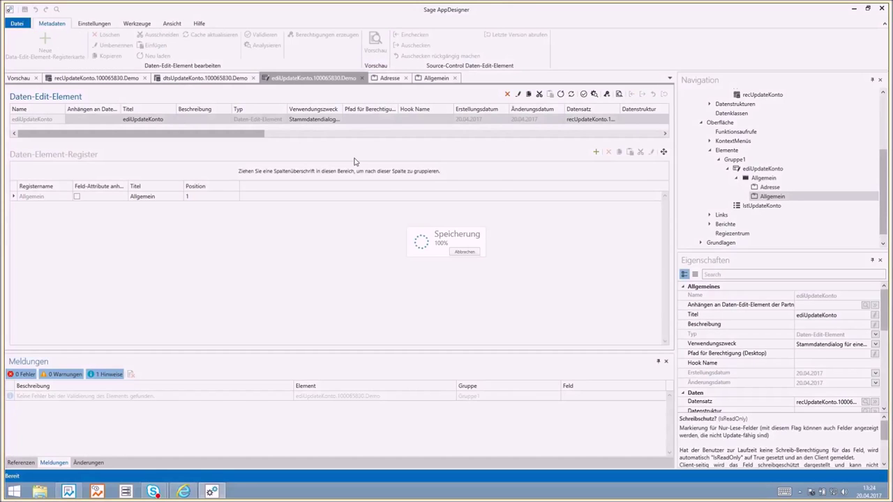
key("Return")
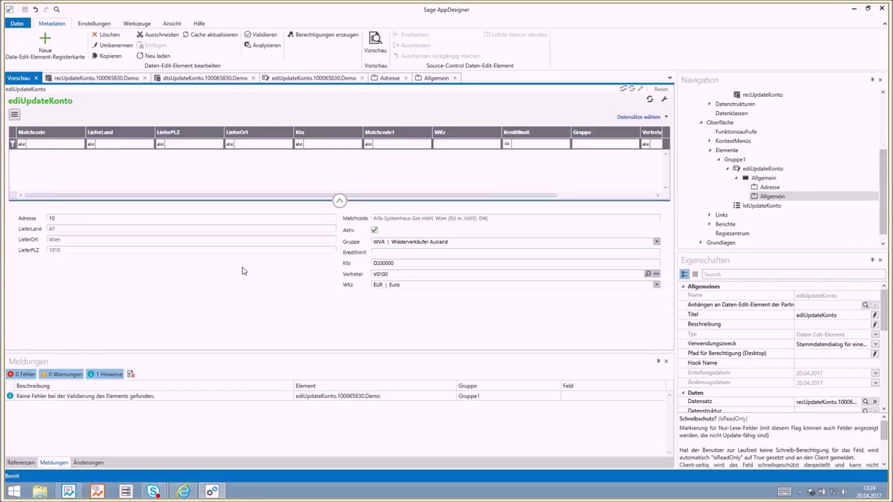
left_click(76, 212)
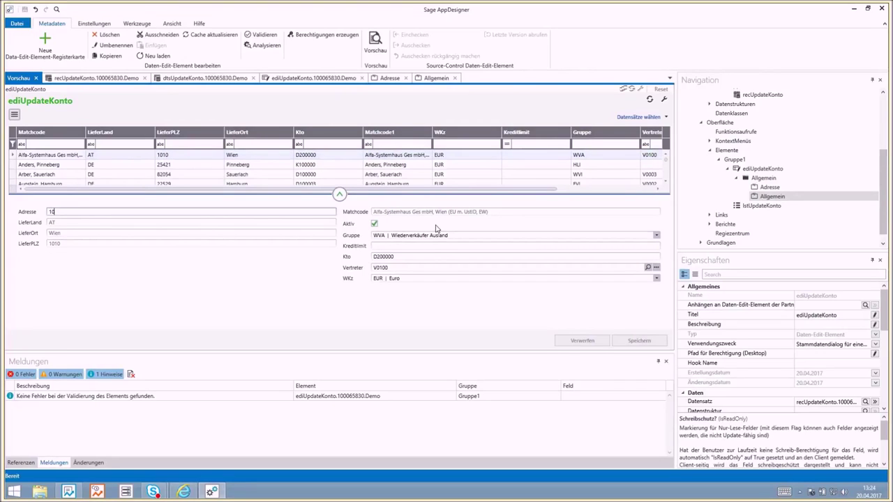
left_click(186, 225)
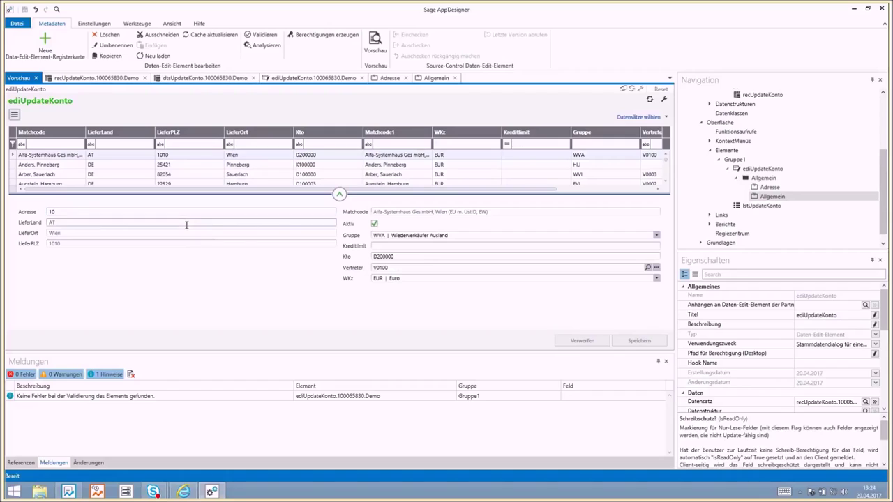
left_click(188, 233)
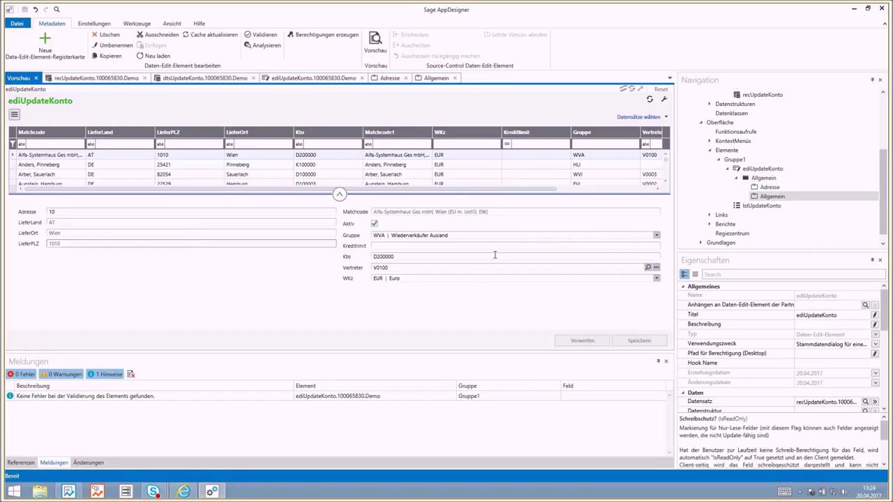
Step: Enlarge the list area of the preview and test whether the first record's LieferLand, LieferPLZ, LieferOrt and Kto cells can be edited
left_click_drag(473, 194, 474, 240)
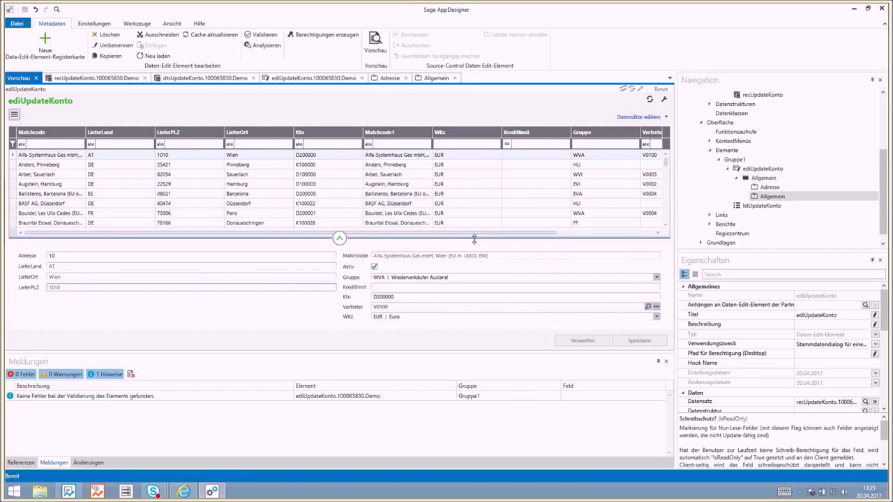
left_click(101, 158)
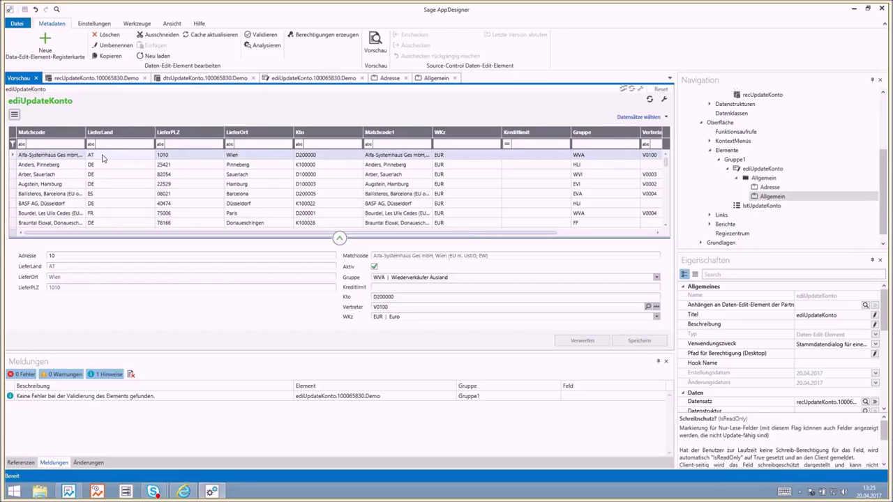
left_click(176, 157)
left_click(245, 157)
left_click(329, 154)
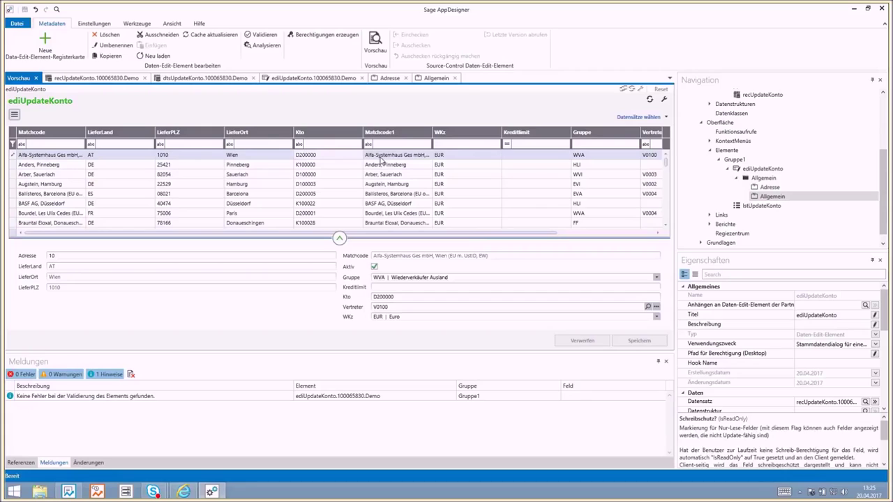
left_click(298, 155)
Step: Enable Schreibschutz for the Kto field in the record recUpdateKonto and save the change
left_click(304, 79)
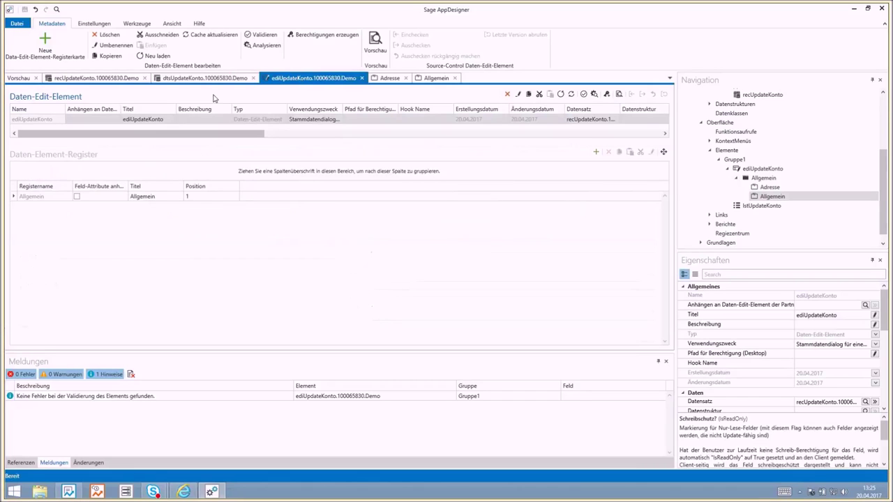
left_click(91, 78)
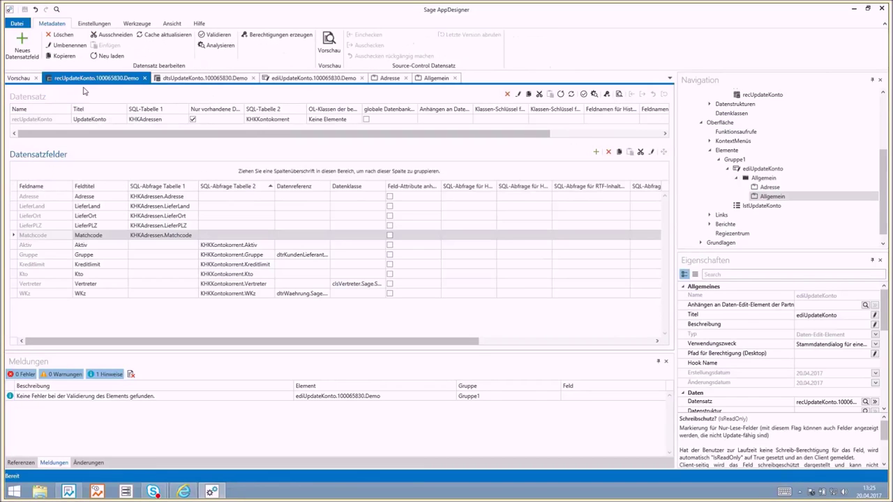
left_click(30, 274)
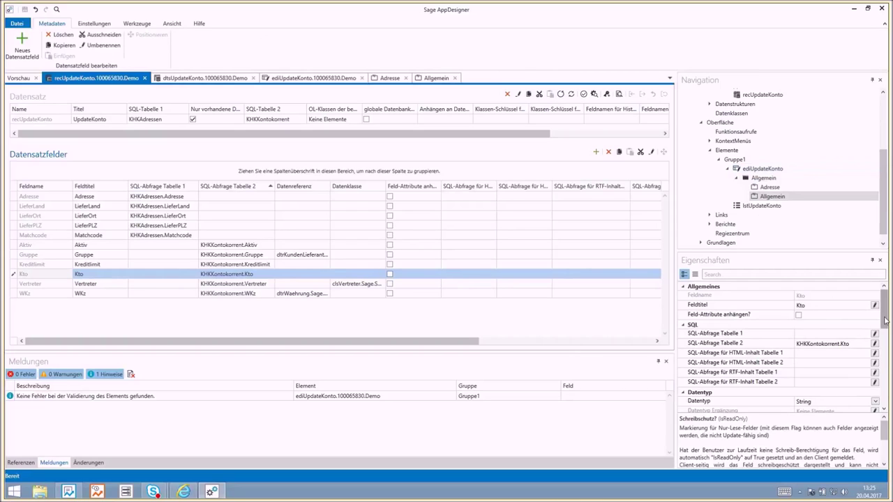
left_click_drag(884, 320, 884, 365)
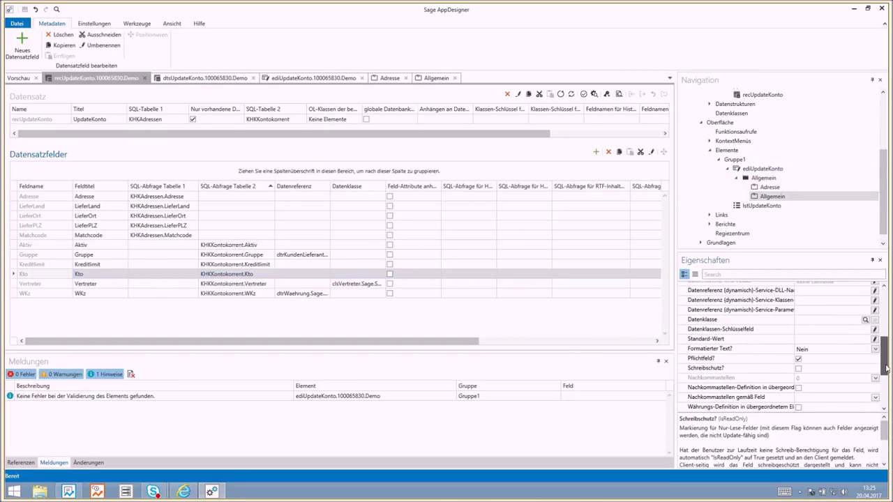
left_click(800, 370)
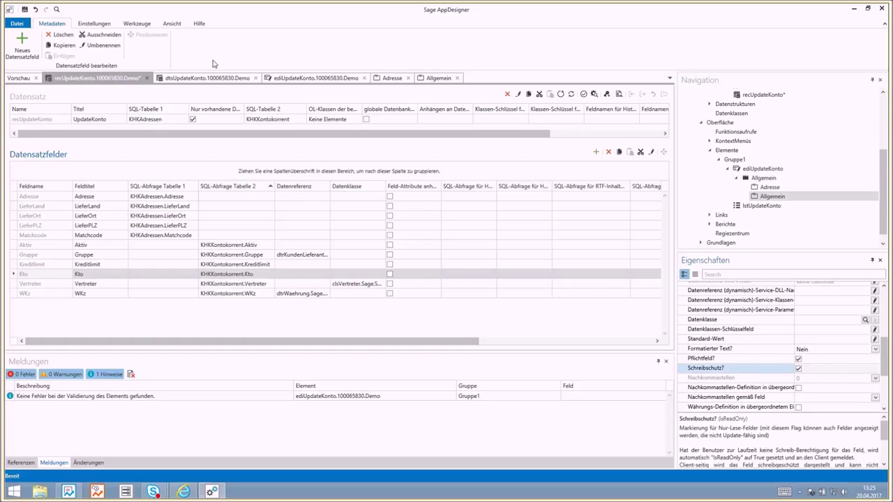
left_click(24, 9)
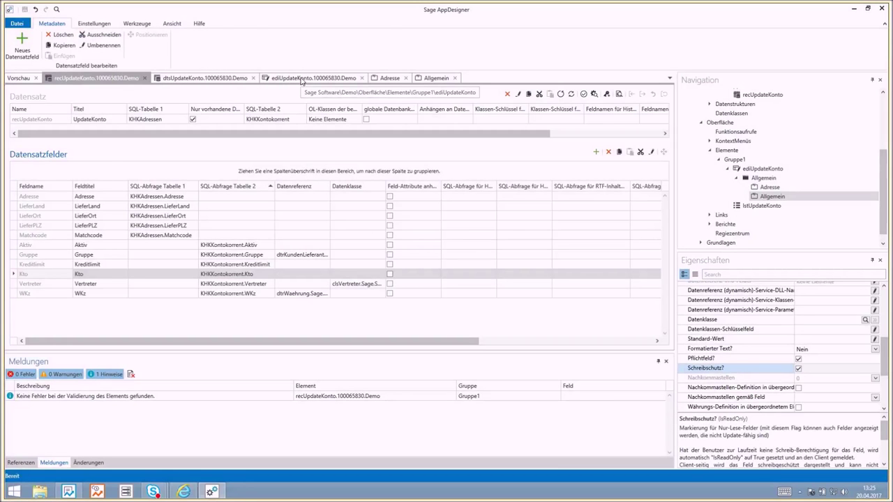
Step: Preview ediUpdateKonto again with the preset parameters and test the first record's WKz, Kreditlimit and Gruppe cells for editing
left_click(302, 78)
left_click(375, 43)
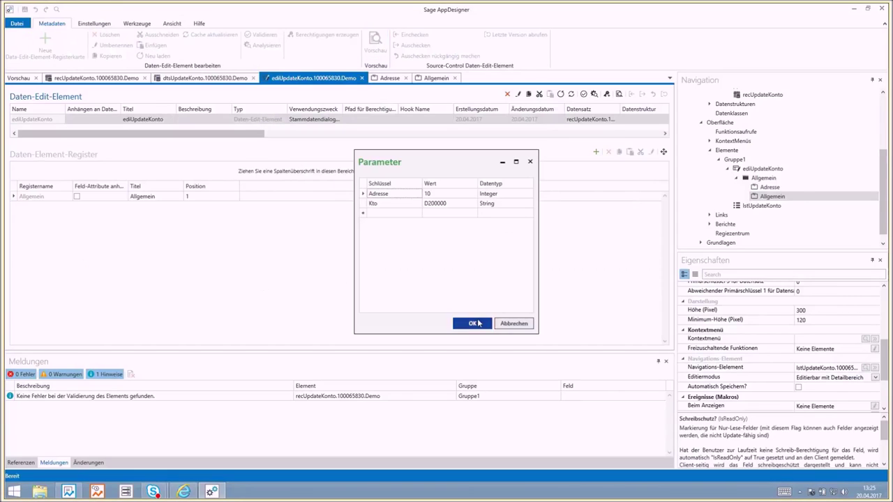
left_click(473, 323)
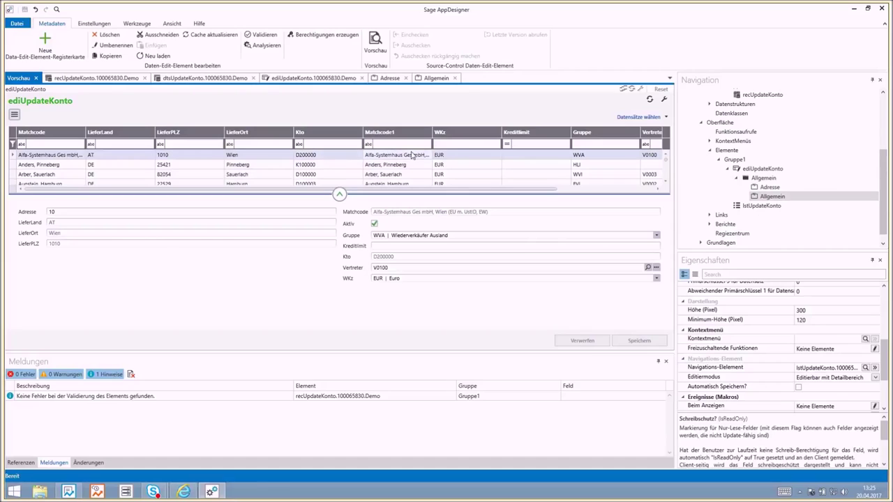
left_click(457, 155)
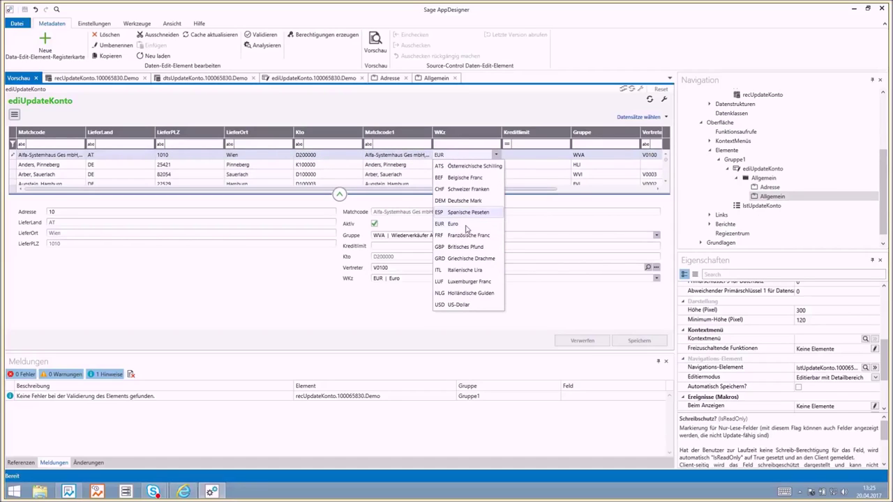
left_click(471, 160)
left_click(523, 156)
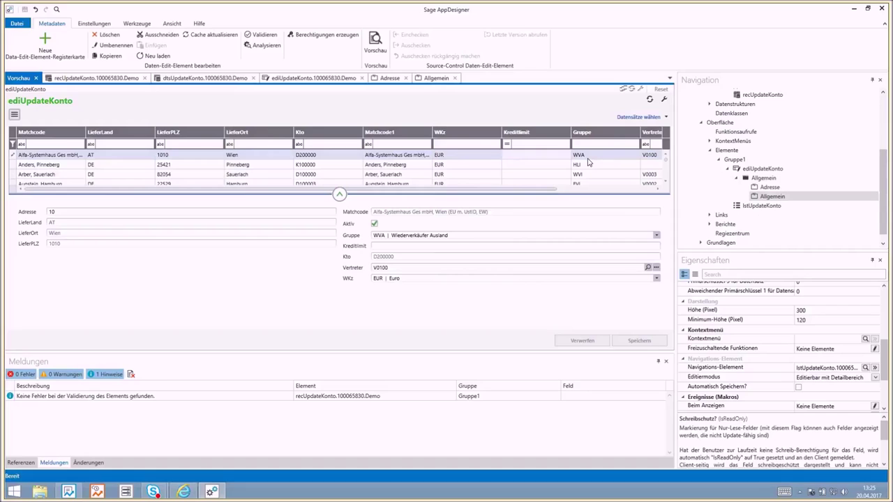
left_click(564, 158, "ctrl")
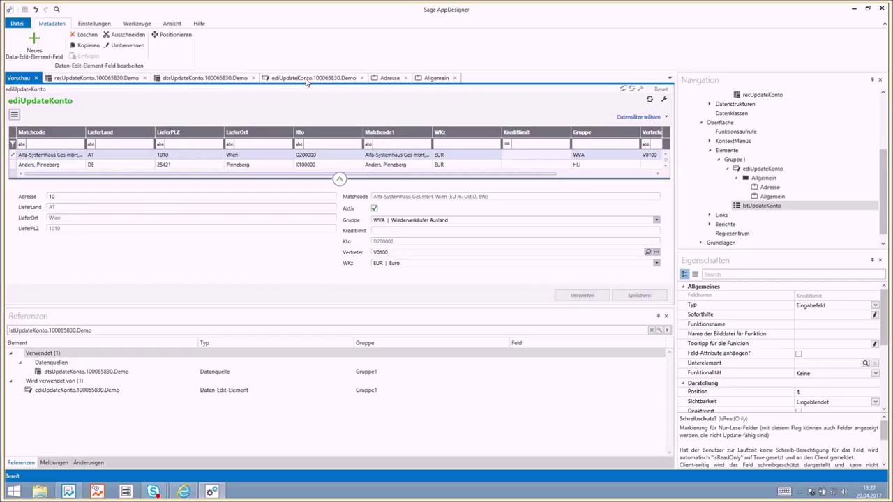
Step: Open the list element lstUpdateKonto from the references of the data source dtsUpdateKonto
left_click(207, 78)
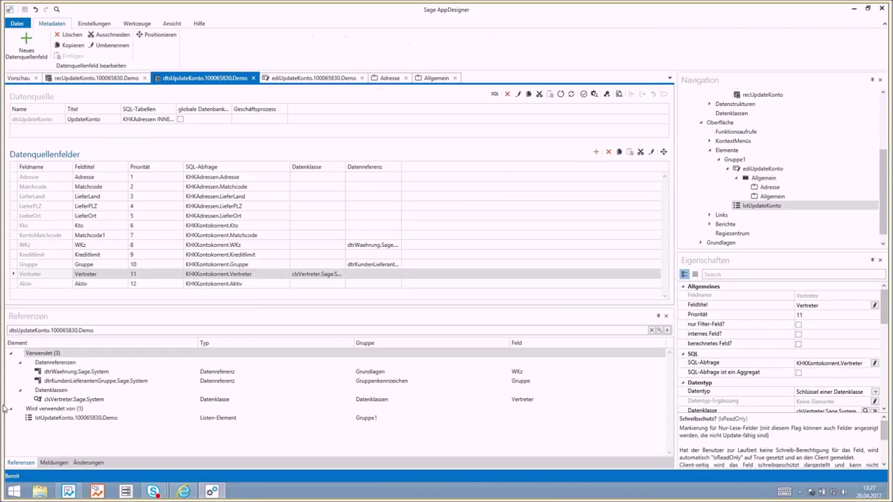
left_click(58, 418)
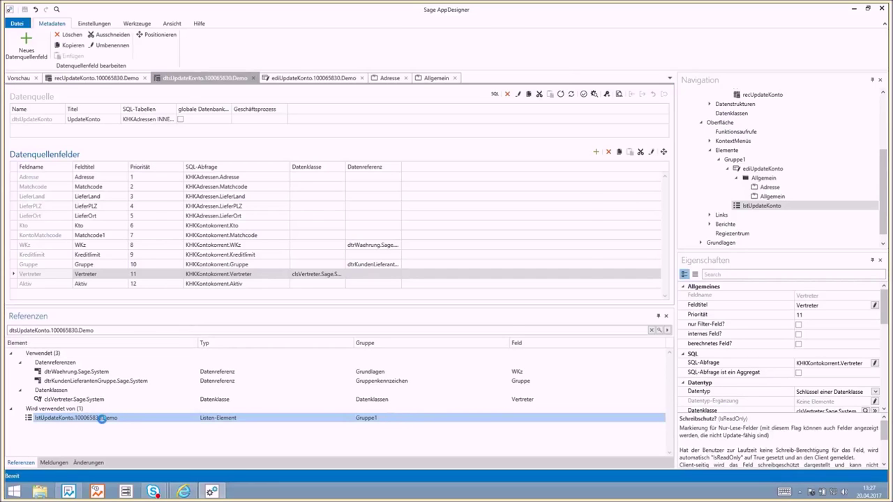
double_click(101, 420)
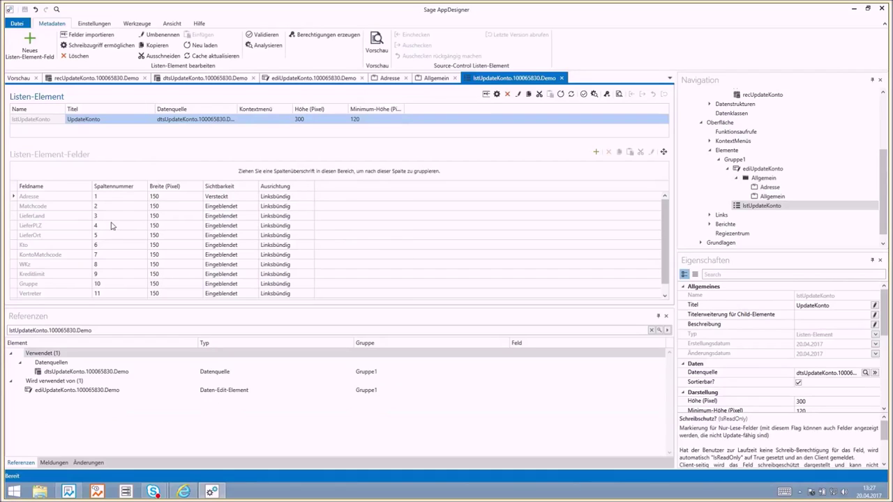
Step: Set the Ausrichtung of the Kreditlimit field in lstUpdateKonto to Rechtsbündig
left_click(33, 275)
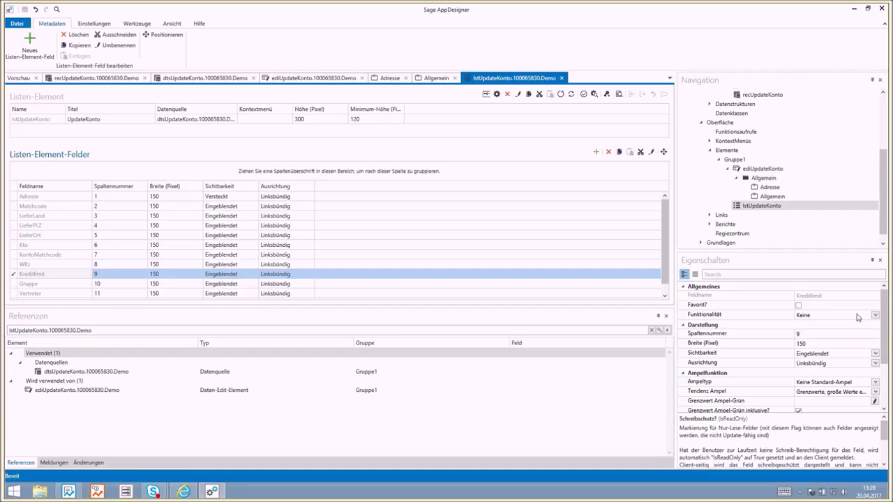
left_click(730, 364)
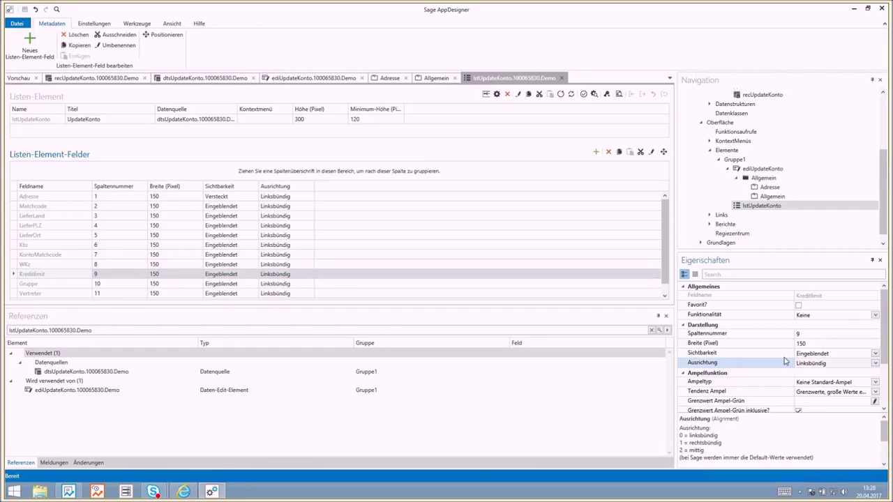
left_click(876, 363)
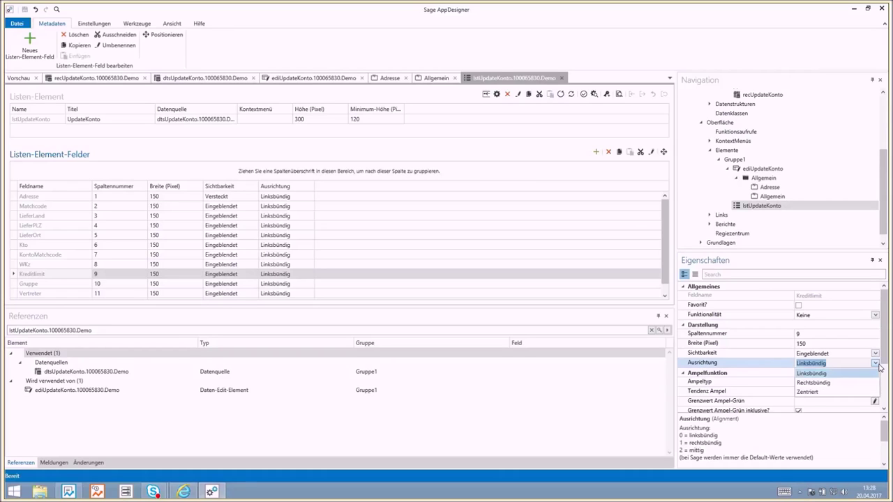
left_click(818, 384)
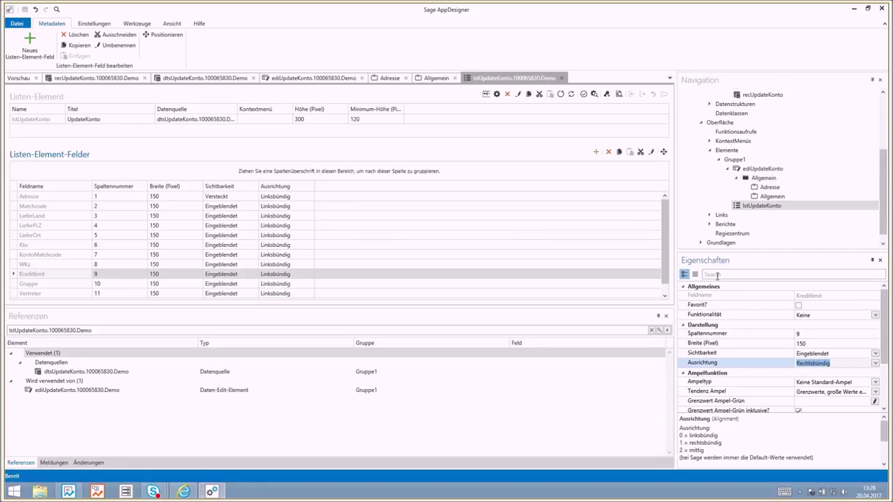
left_click(825, 334)
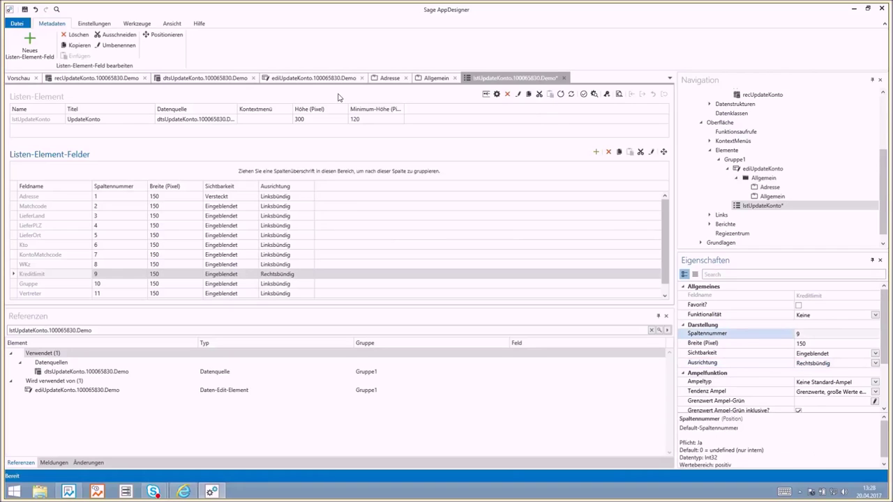
Step: Preview the data edit element ediUpdateKonto with the preset parameters and enlarge the preview area
left_click(304, 78)
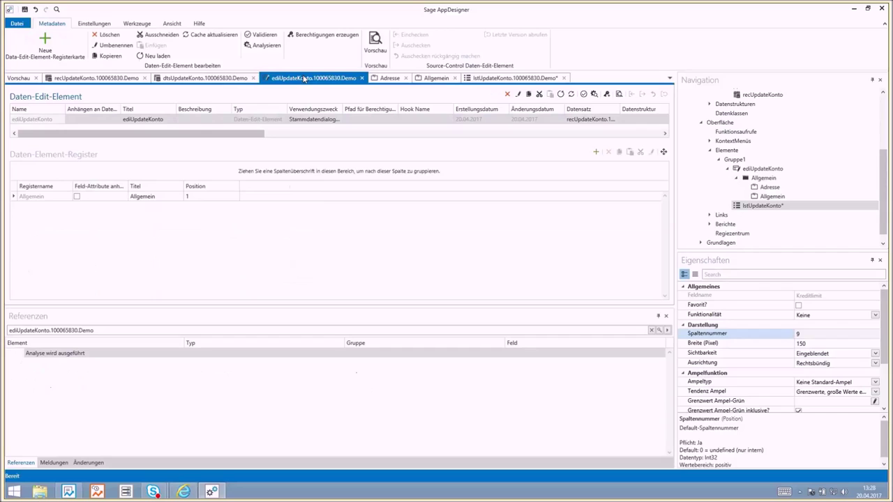
left_click(375, 40)
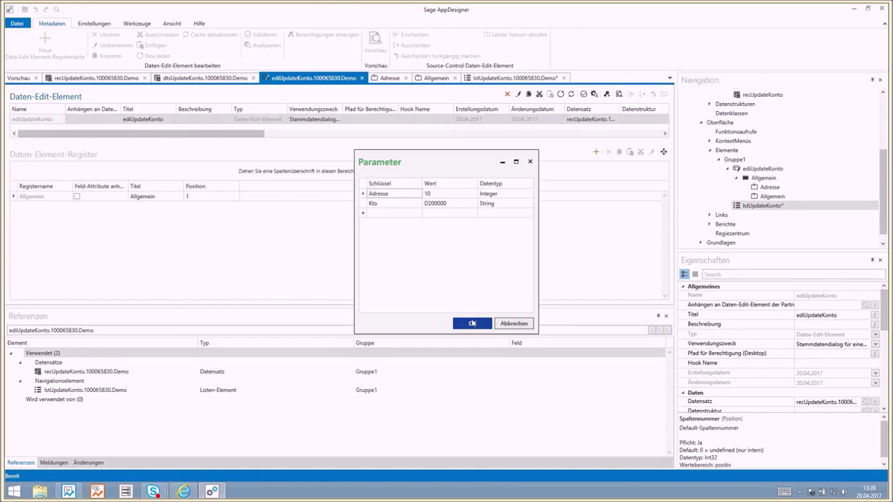
left_click(472, 324)
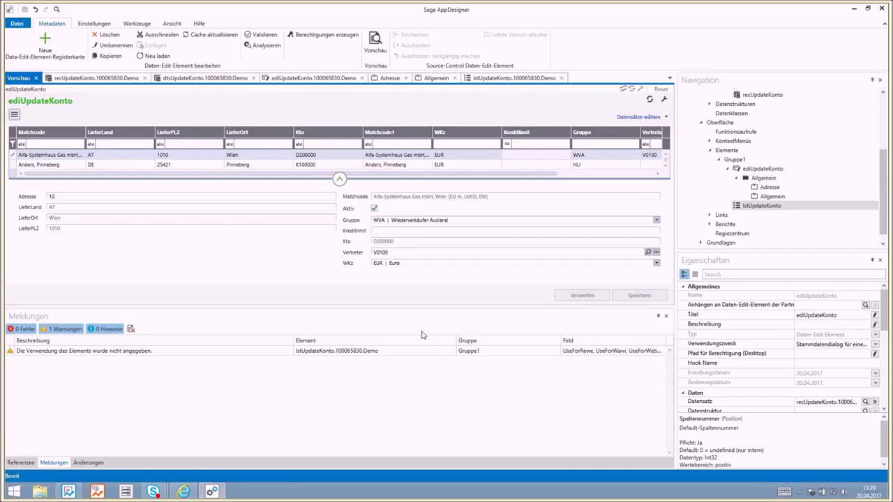
left_click_drag(433, 307, 414, 385)
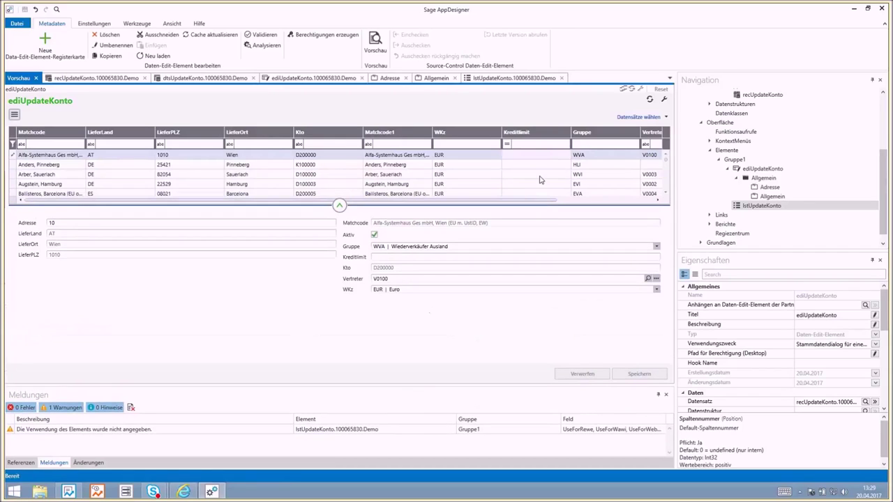
Step: Set the first record's Kreditlimit to 123,00 in the preview list
left_click(533, 152)
type("1200")
key("Return")
Step: Set the first record's Gruppe to INT Intern in the list, and change it to HLA Hauptlieferant Ausland in the detail form
left_click(576, 156)
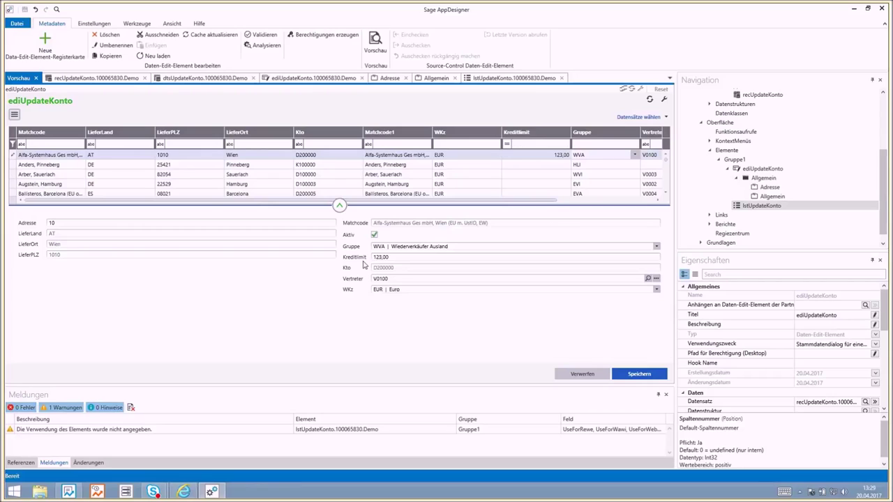
left_click(635, 154)
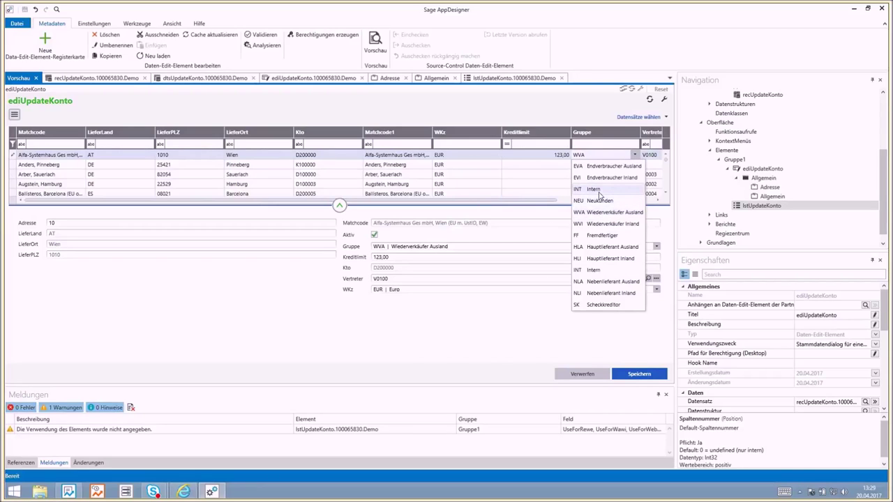
left_click(591, 191)
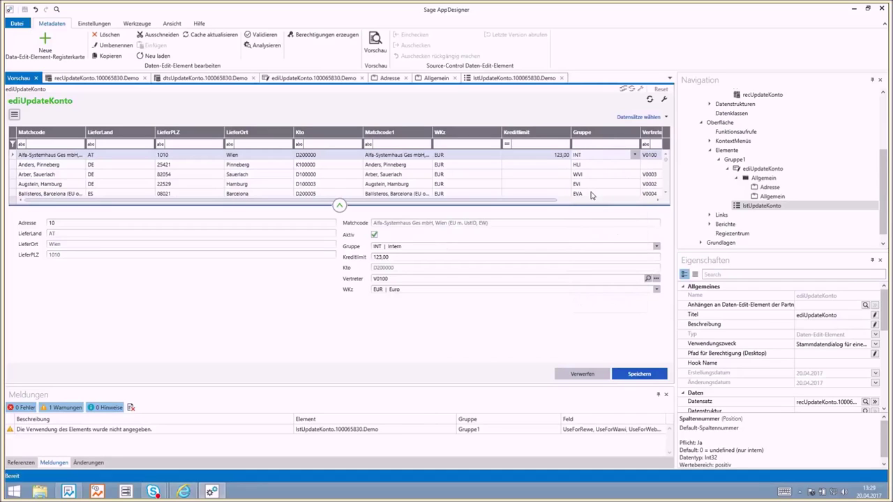
left_click(379, 248)
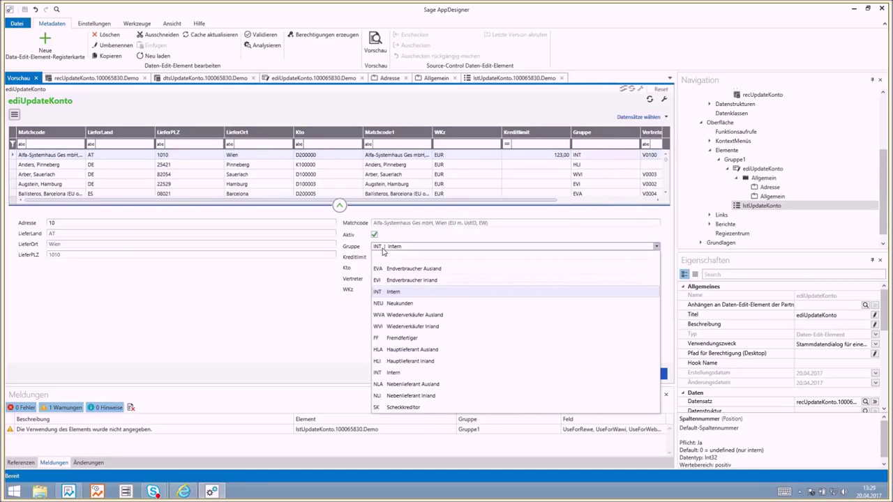
left_click(392, 354)
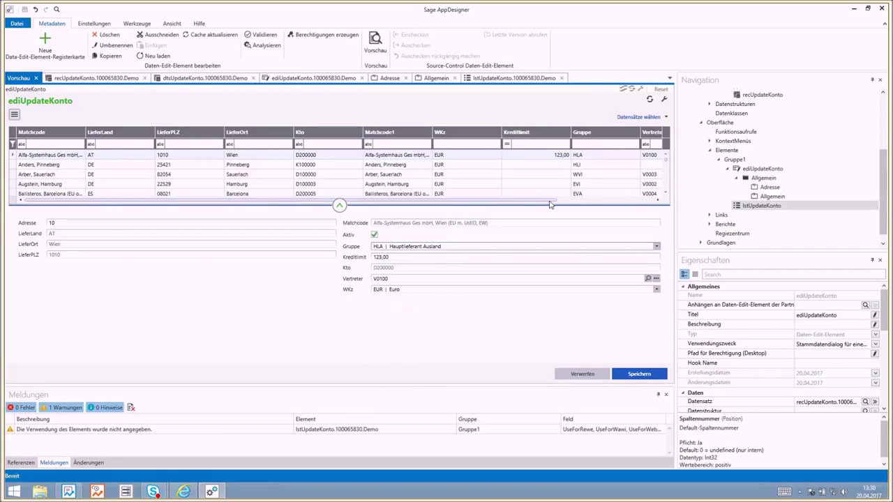
Step: Toggle the first record's Aktiv flag off and back on in the preview list
left_click_drag(552, 203, 643, 192)
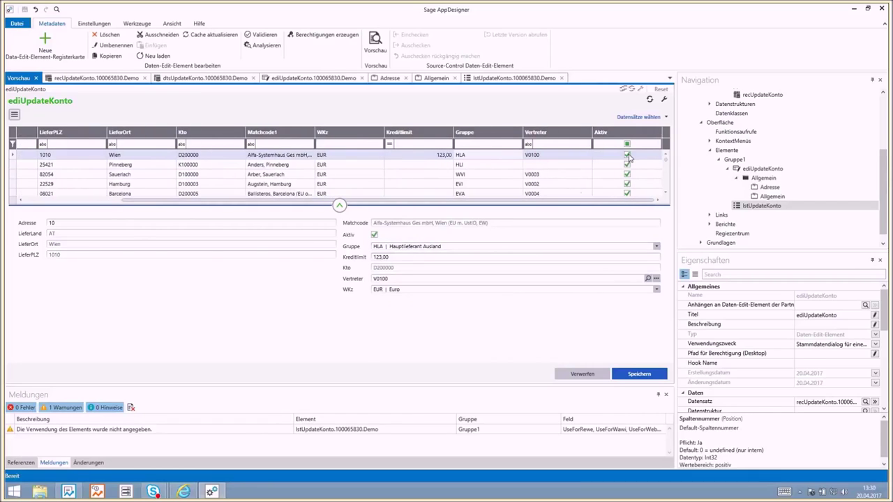
left_click(627, 155)
left_click(628, 154)
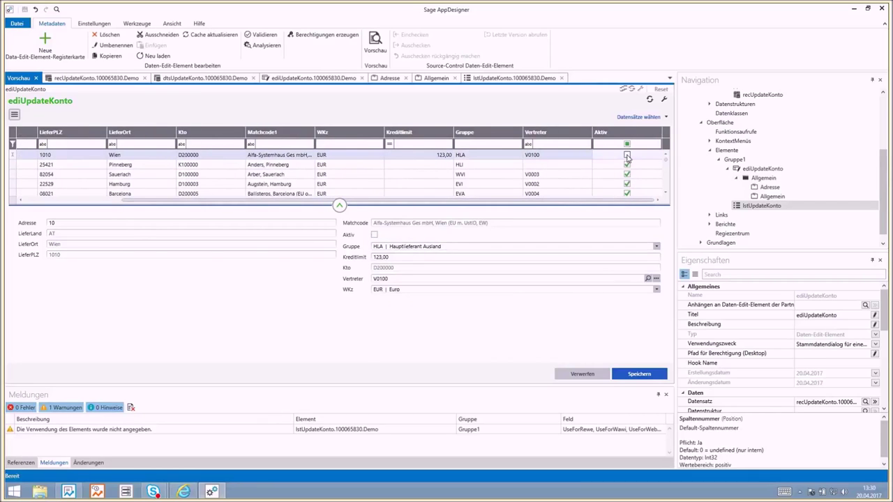
left_click(627, 155)
Step: Replace the first record's Vertreter with V0004 in the preview list, using the suggestions for V0
left_click(551, 155)
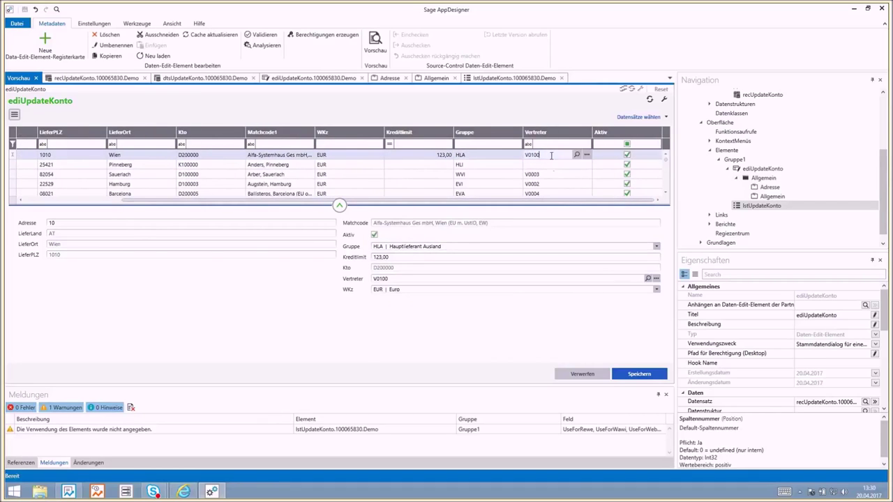
left_click_drag(551, 154, 496, 165)
type("V0")
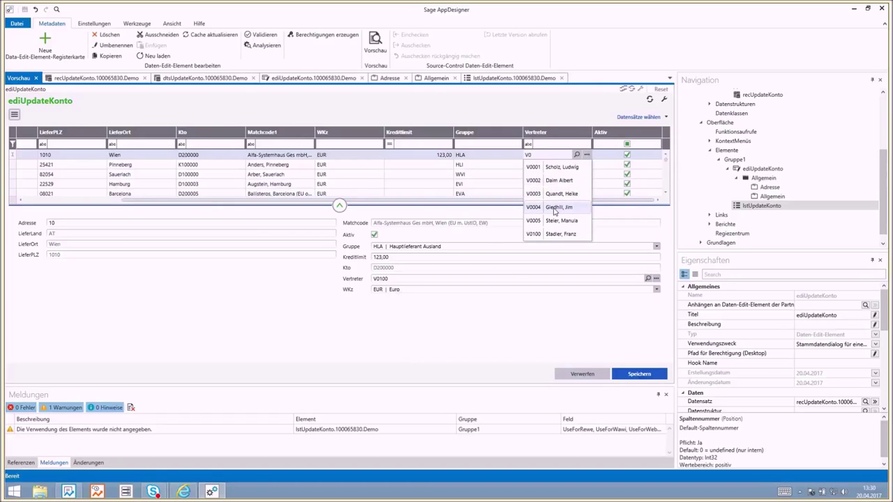
left_click(555, 211)
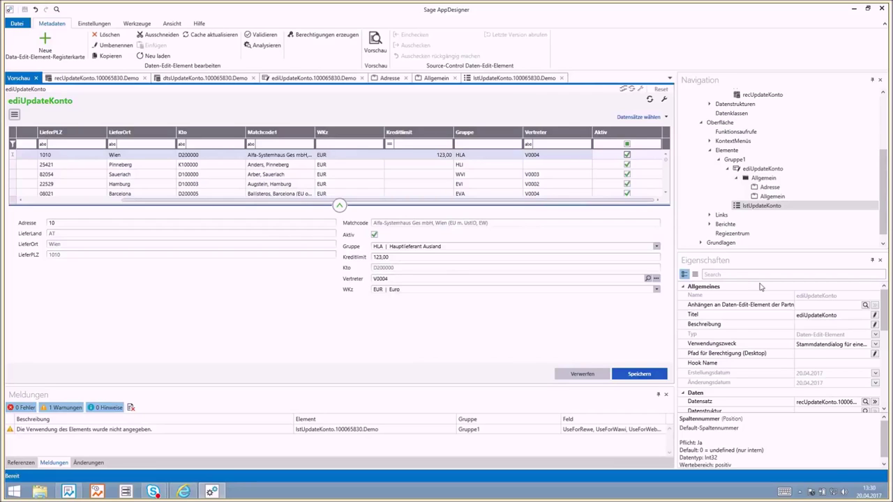
Step: Enable the licensing options für Rewe and für Wawi for the list element lstUpdateKonto and save it
left_click(509, 78)
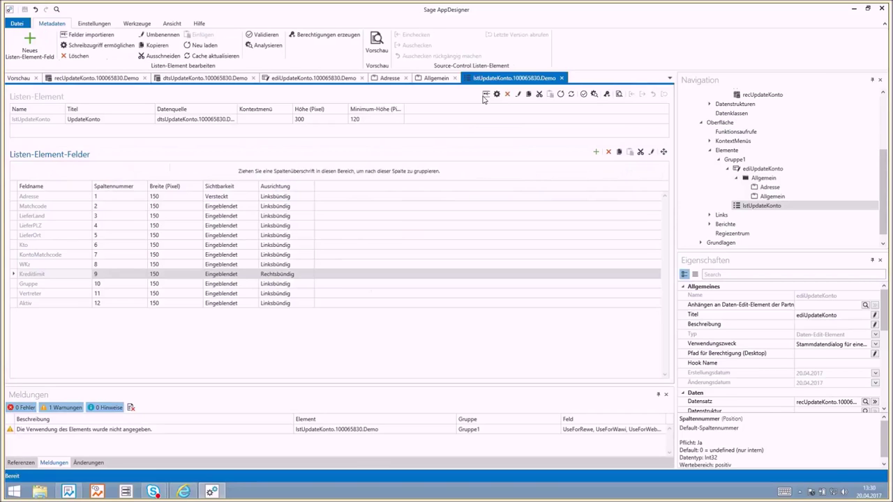
left_click(45, 122)
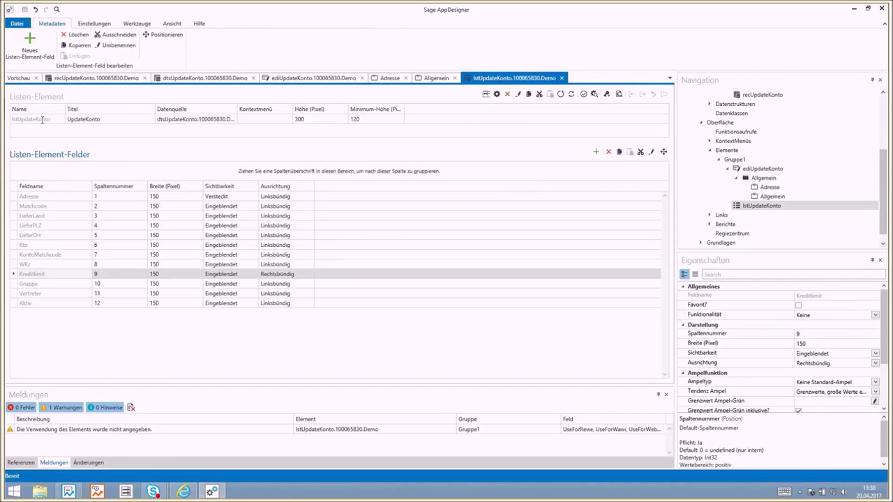
scroll(883, 334, "down", 5)
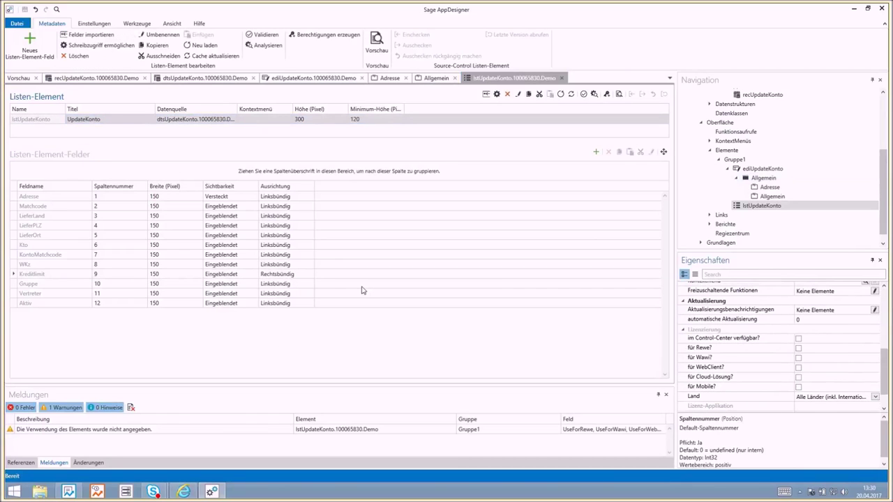
left_click(728, 356)
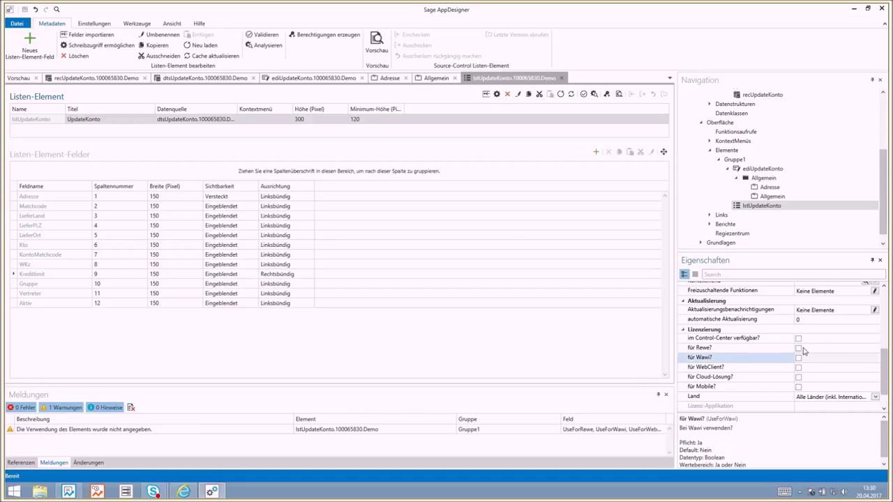
left_click(798, 349)
left_click(798, 358)
key("ctrl+s")
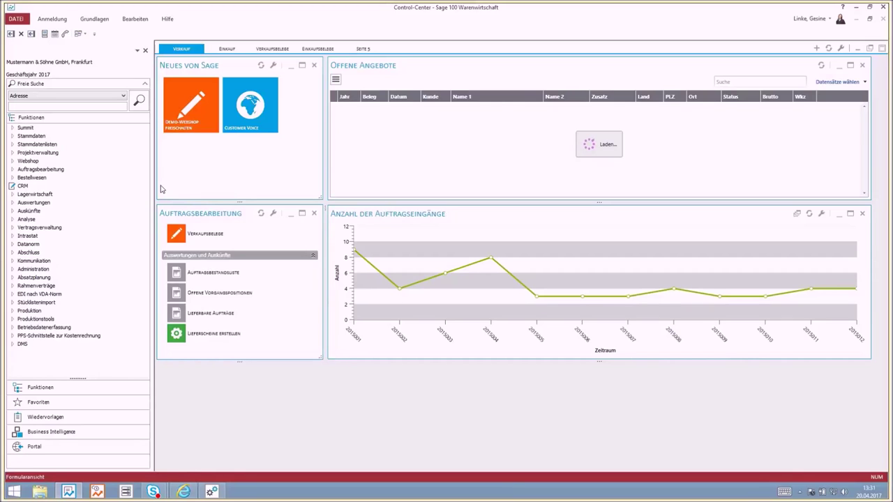
Step: Switch to Sage 100 Warenwirtschaft, open ediUpdateKonto from Gruppe1 in the Weitere Stammdaten, and enlarge its list area
double_click(38, 144)
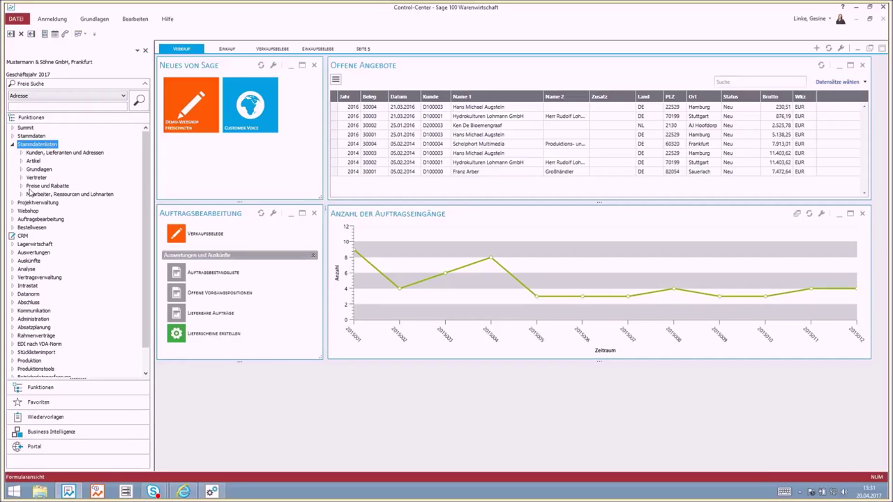
double_click(15, 137)
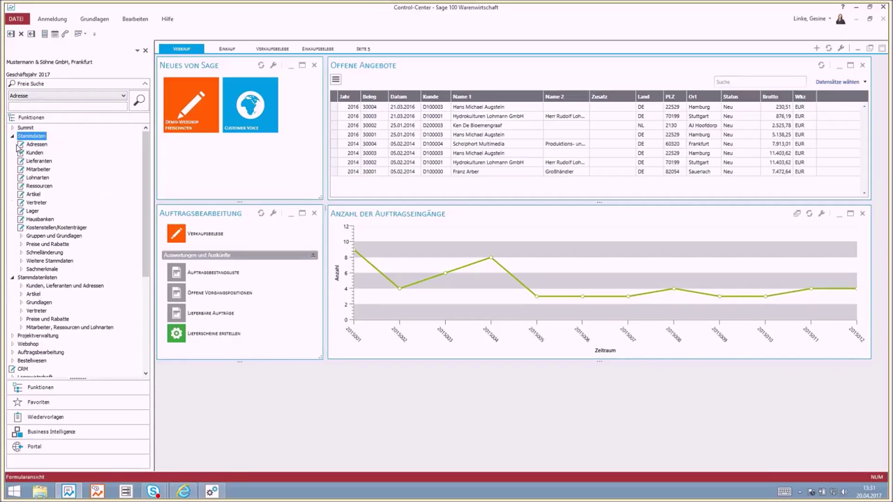
double_click(50, 261)
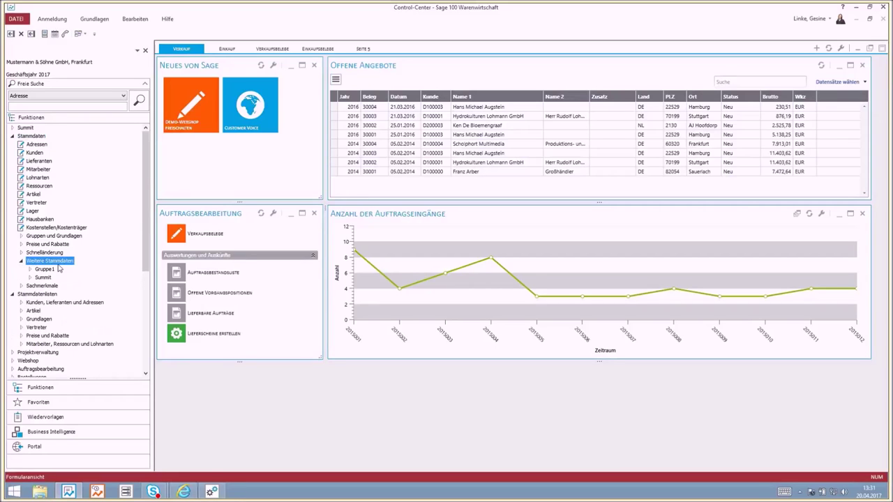
left_click(30, 270)
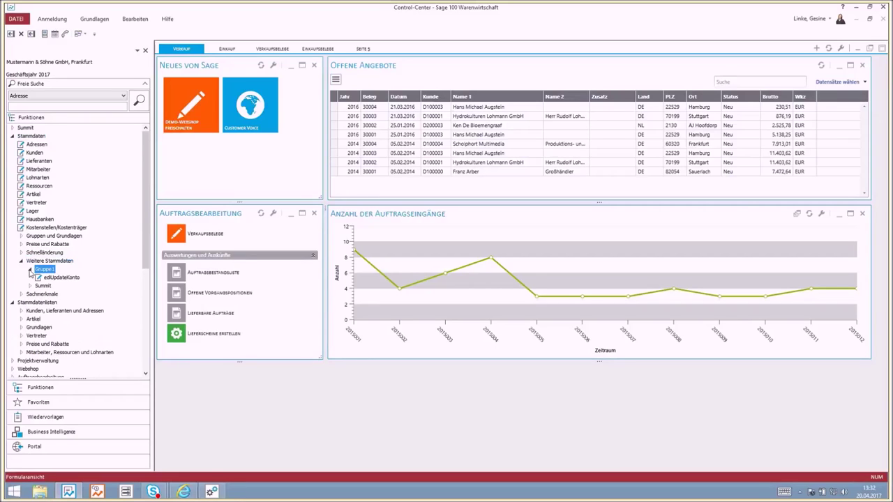
left_click(69, 280)
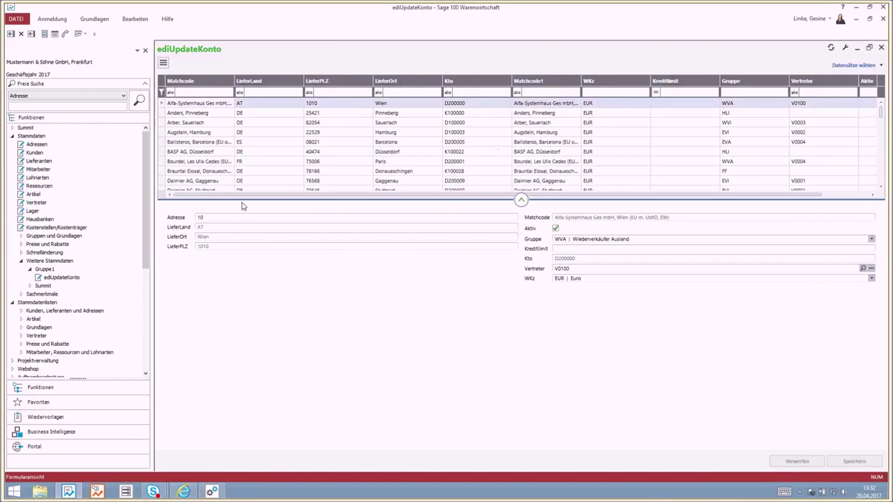
left_click_drag(243, 199, 241, 254)
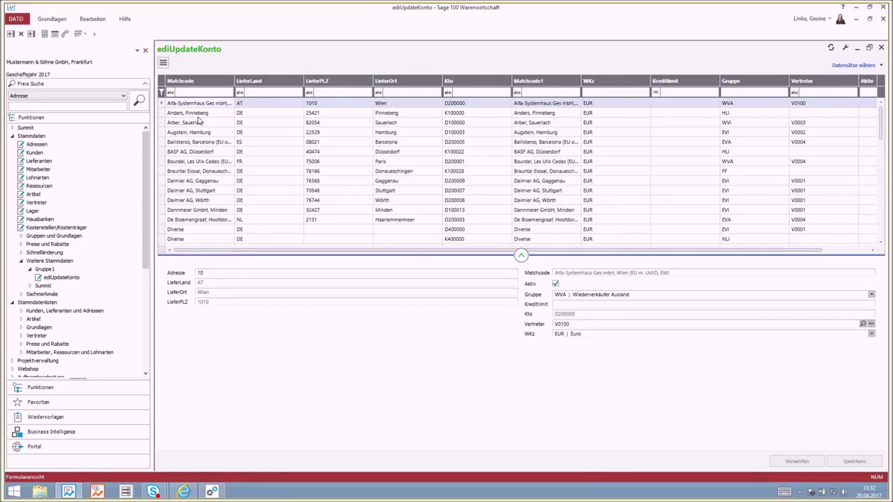
Step: Set the Pinneberg record's WKz to BEF Belgische Franc and its Kreditlimit to 1.234,00 in the list
left_click(200, 114)
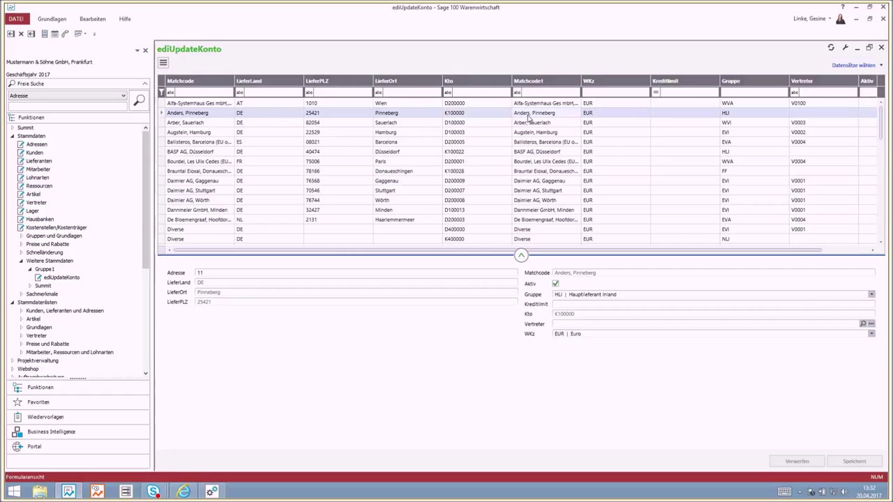
left_click(591, 113)
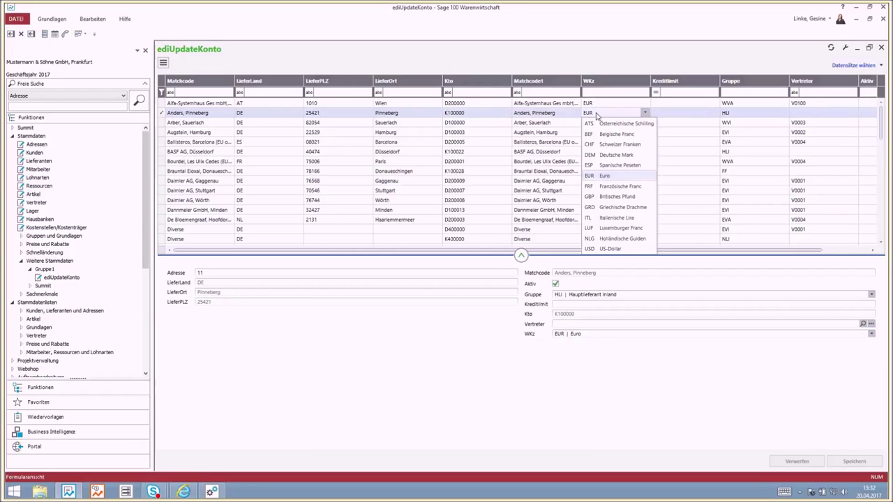
left_click(614, 134)
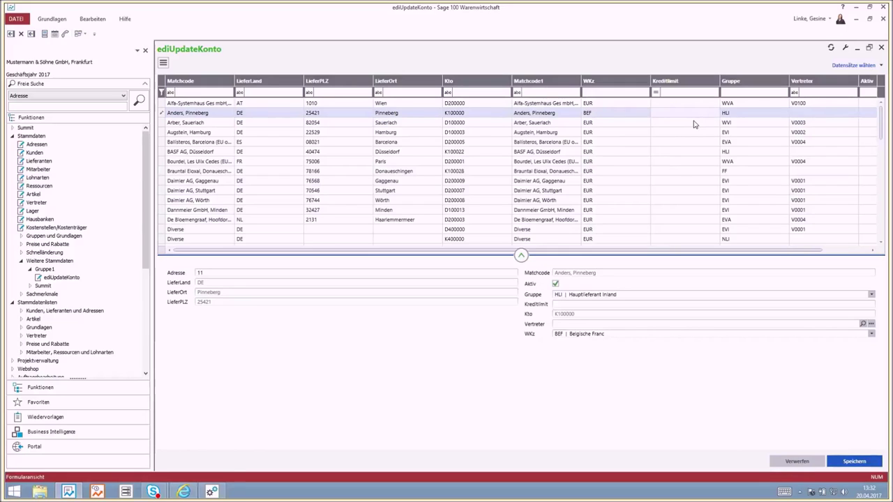
type("1234")
key("Return")
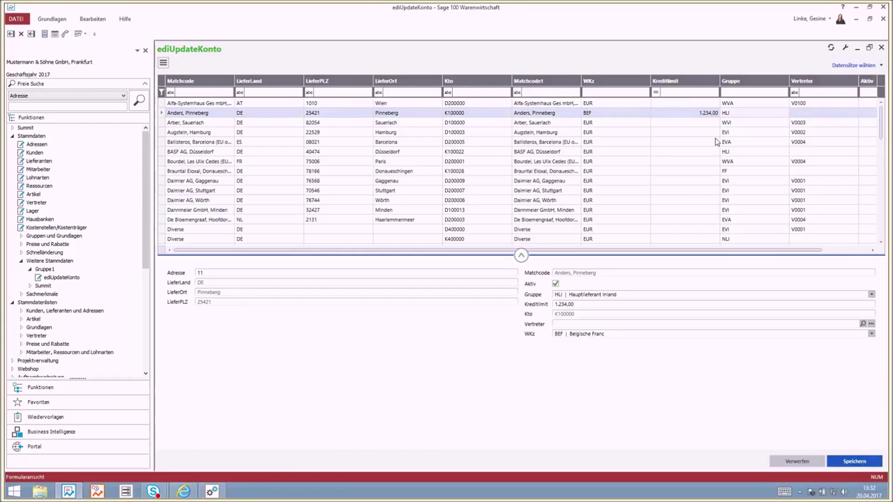
Step: Assign Vertreter V0004 to the Pinneberg record using the Vertreter search
left_click(816, 113)
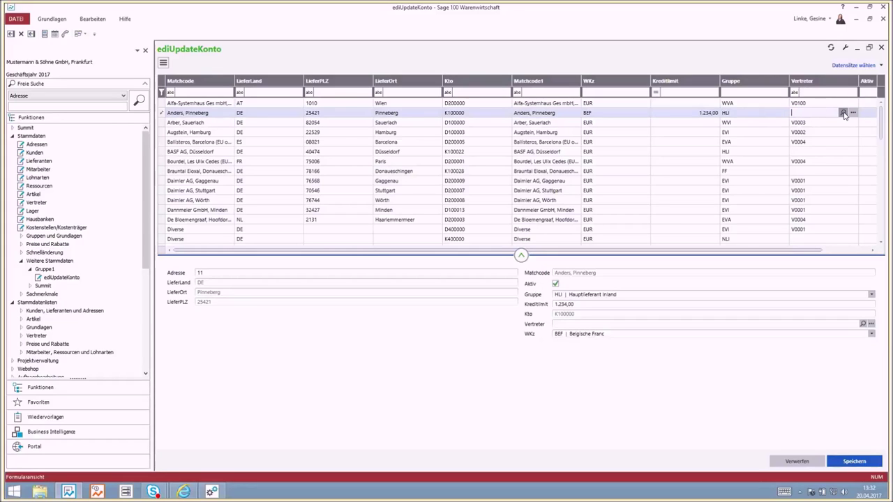
left_click(842, 112)
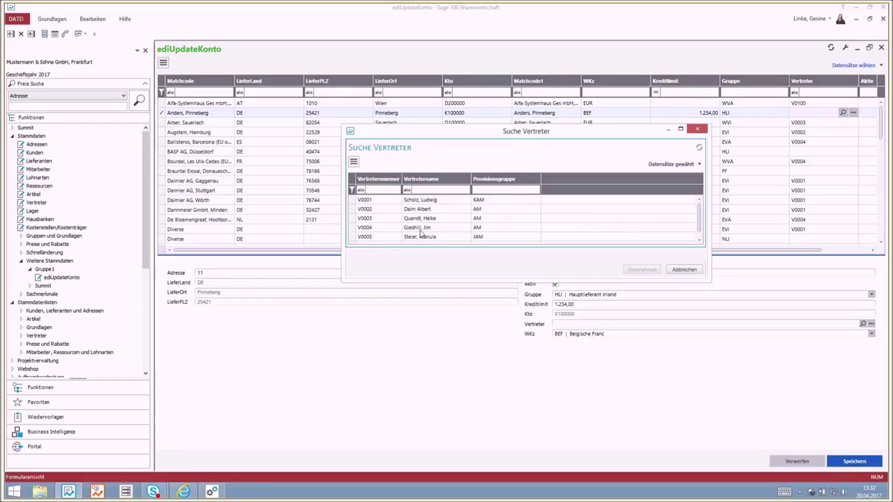
scroll(420, 234, "down", 1)
left_click(419, 231)
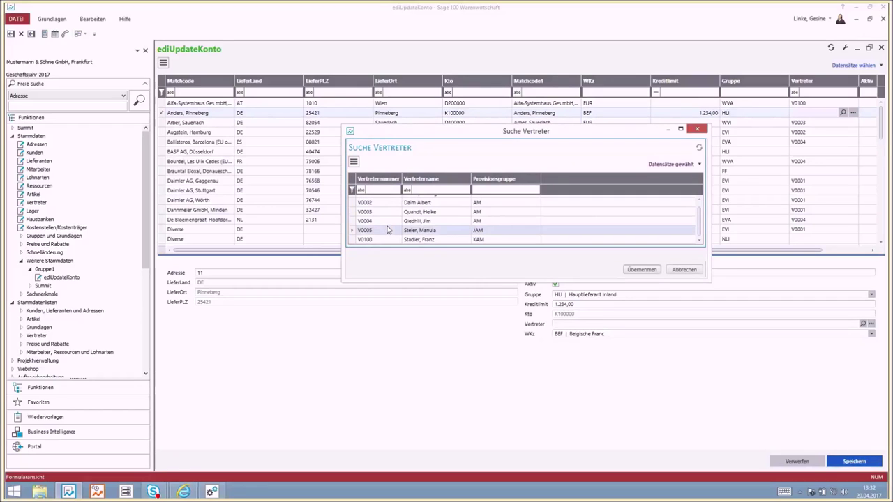
left_click(388, 220)
double_click(388, 220)
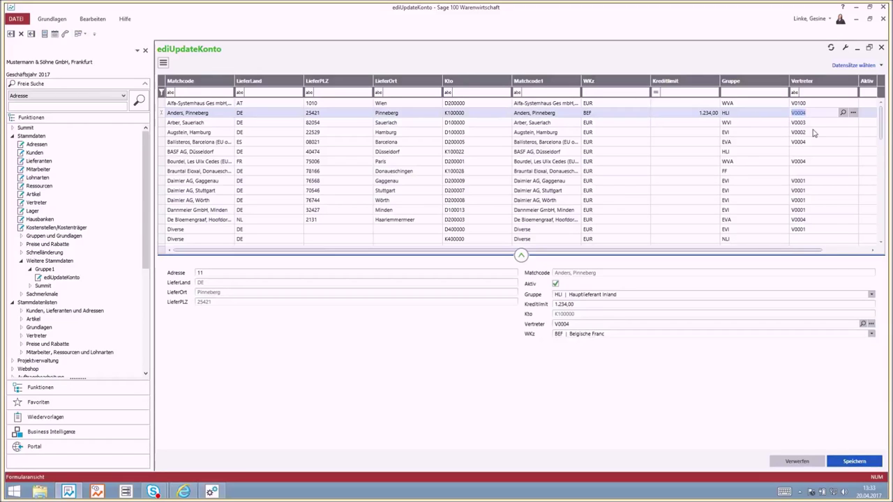
Step: Clear Aktiv for the Pinneberg record, change to the Sauerlach record and discard the pending changes
left_click_drag(813, 251, 869, 249)
left_click(841, 113)
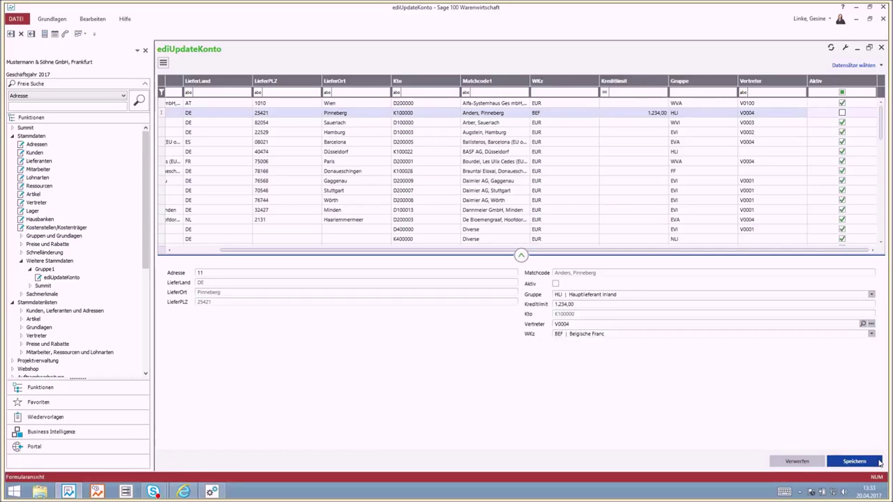
left_click(416, 123)
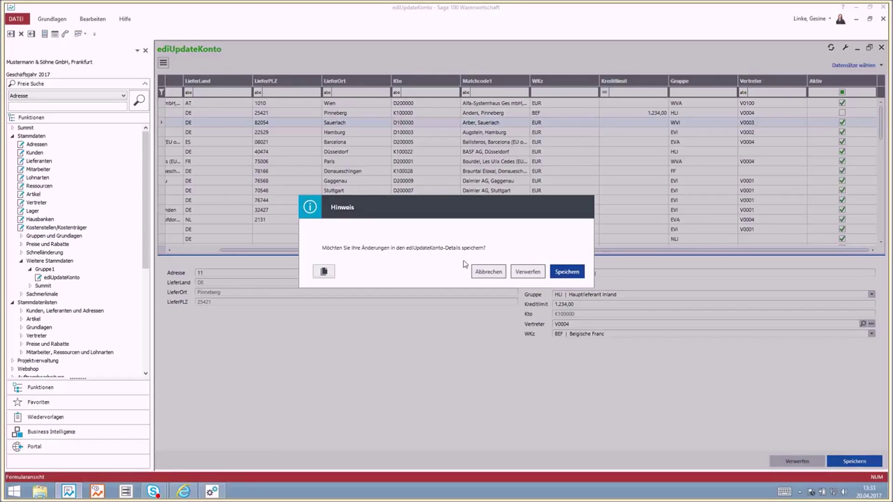
left_click(527, 272)
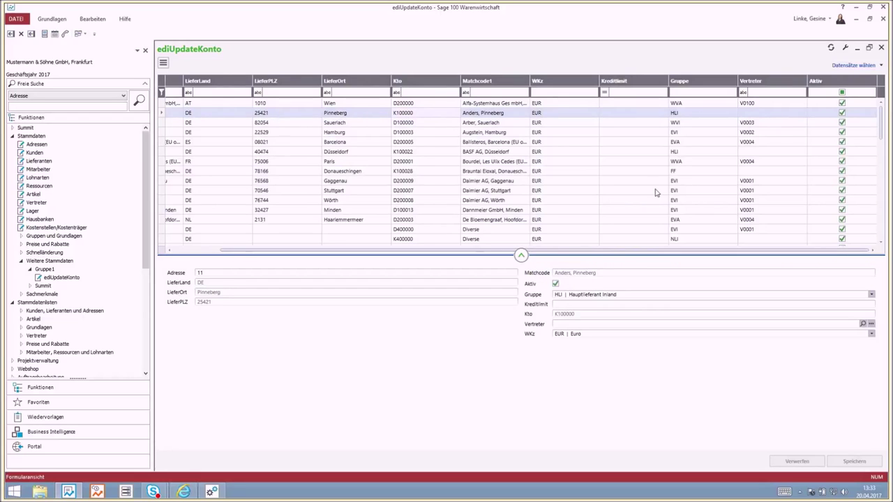
Step: Assign Vertreter V0002 to the Pinneberg record using the Vertreter search and save the record
left_click(763, 113)
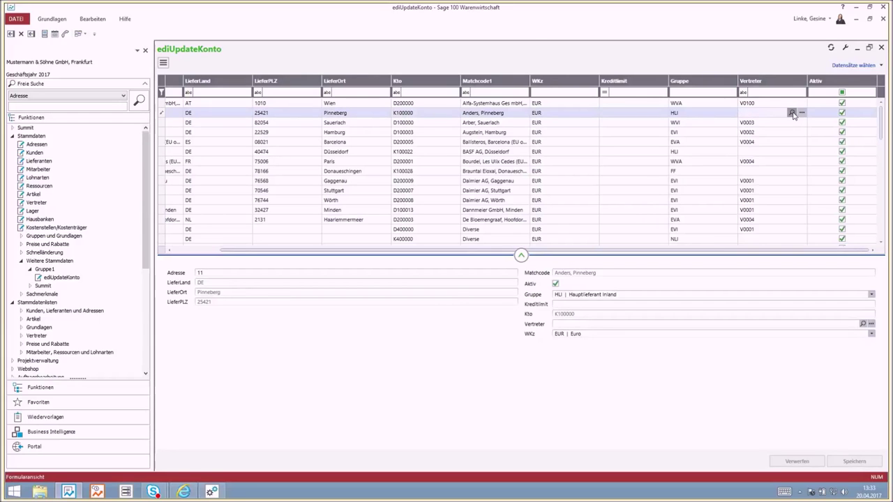
left_click(792, 113)
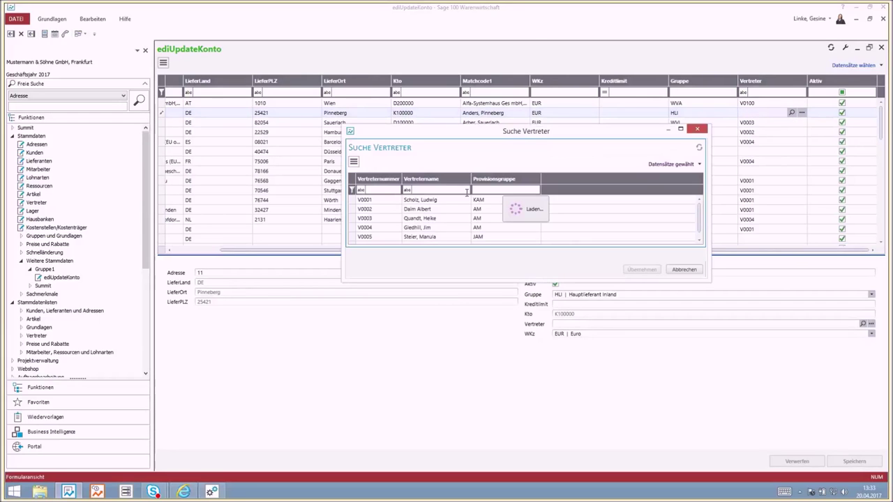
double_click(374, 210)
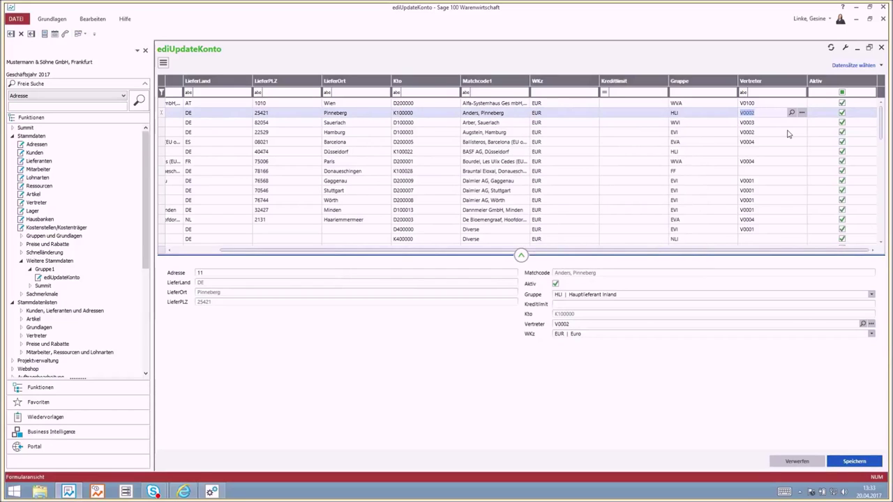
left_click(854, 462)
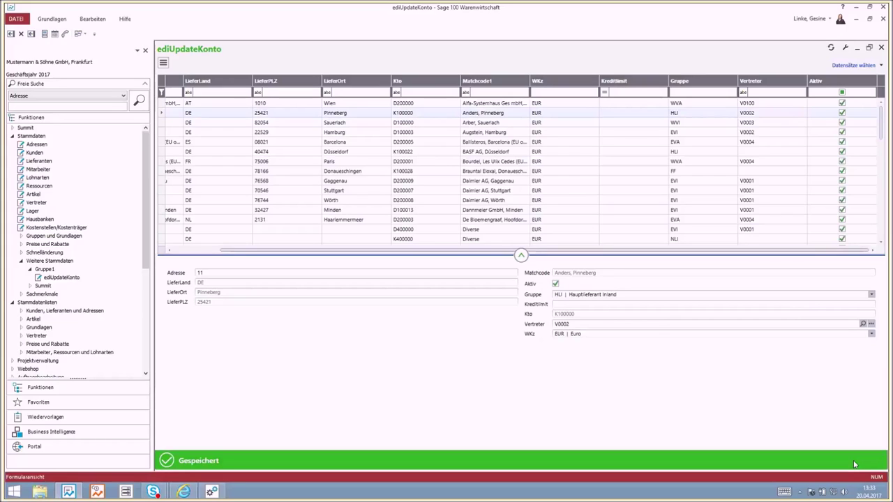
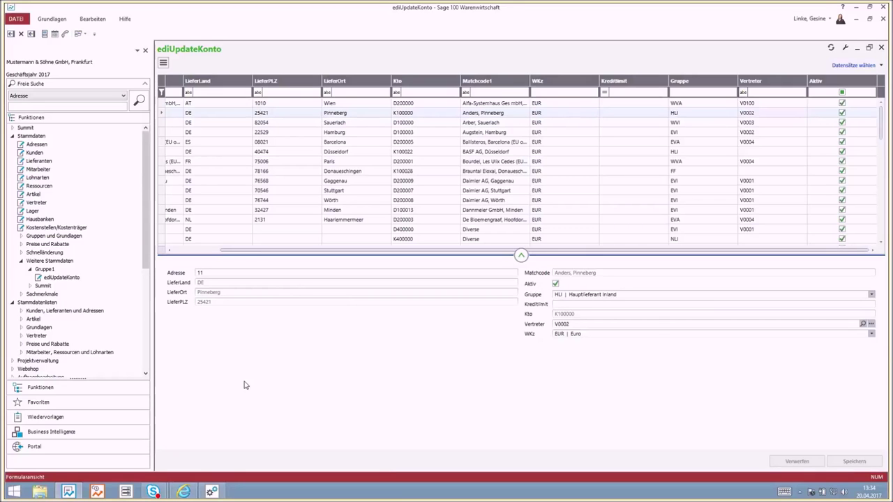
Step: Switch to Sage AppDesigner and set the Editiermodus of ediUpdateKonto's navigation element to Editierbar ohne Detailbereich
left_click(212, 491)
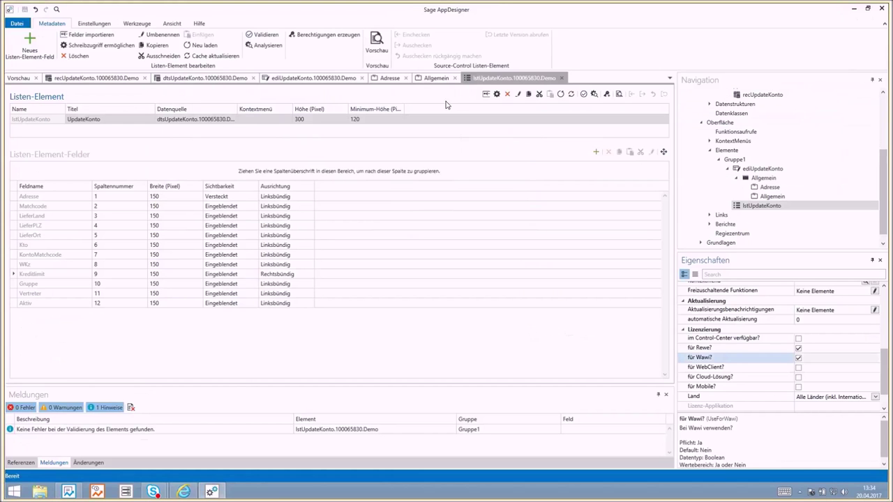
left_click(294, 80)
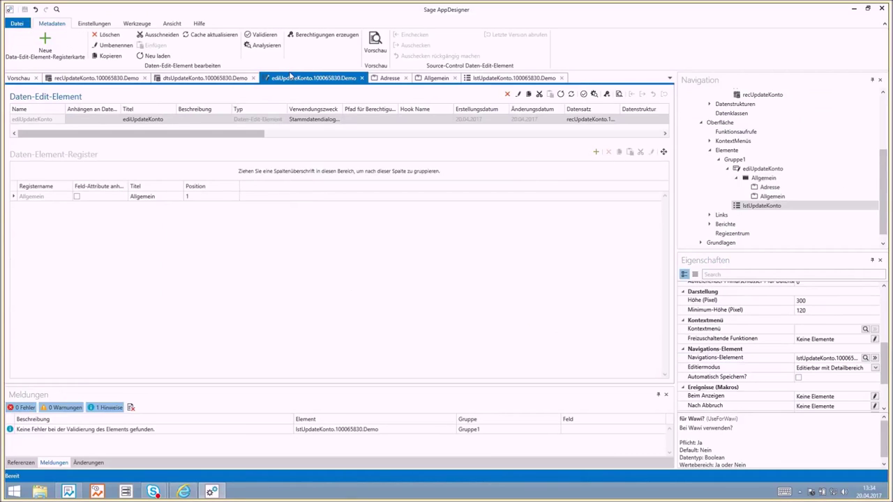
left_click(168, 123)
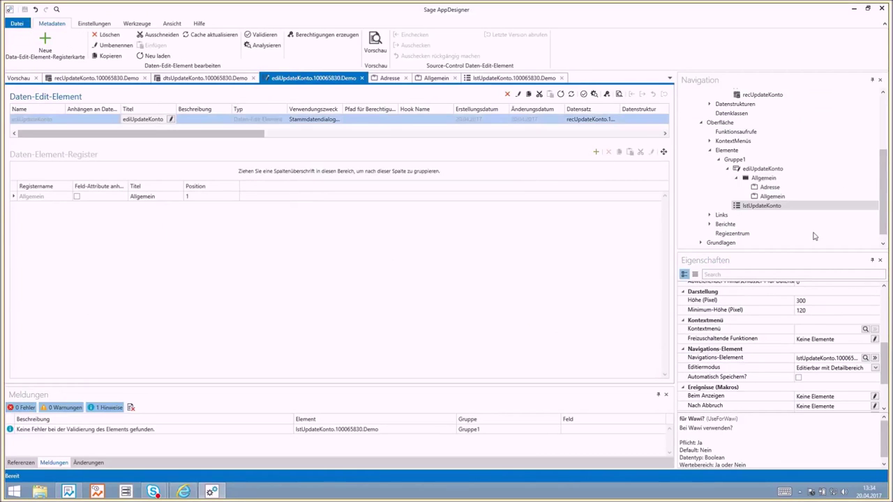
left_click(884, 355)
scroll(884, 356, "down", 1)
left_click(878, 339)
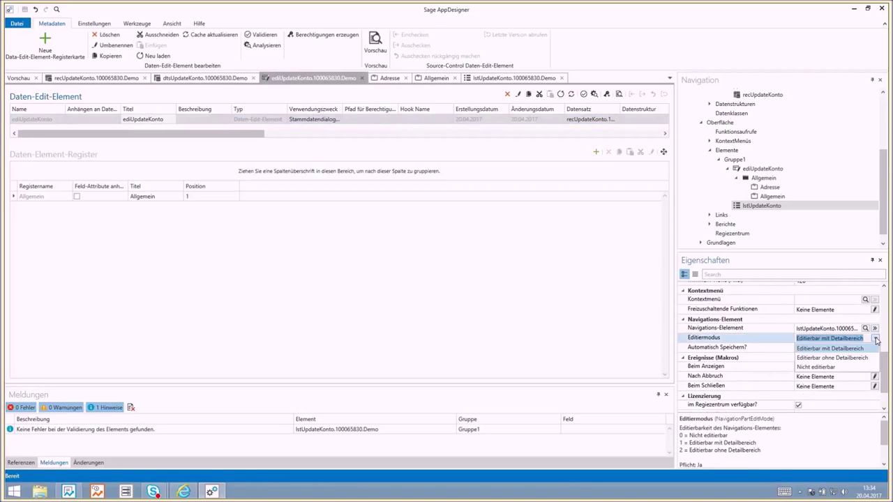
left_click(875, 339)
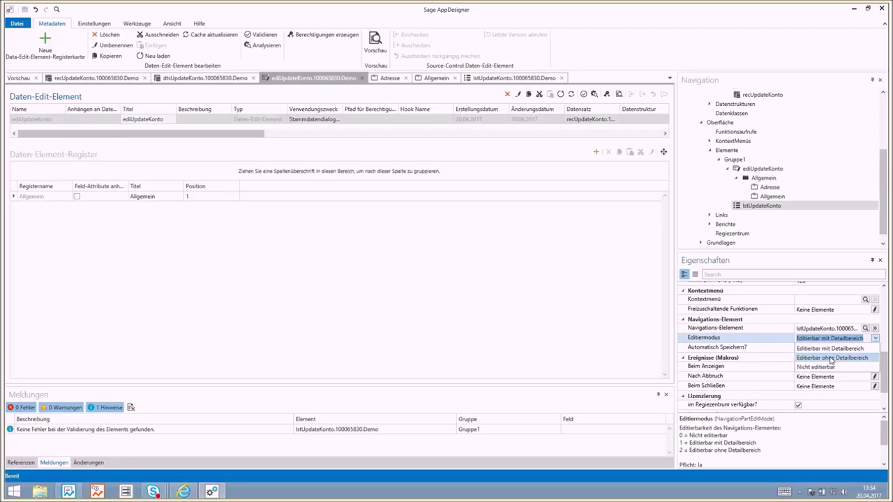
left_click(830, 358)
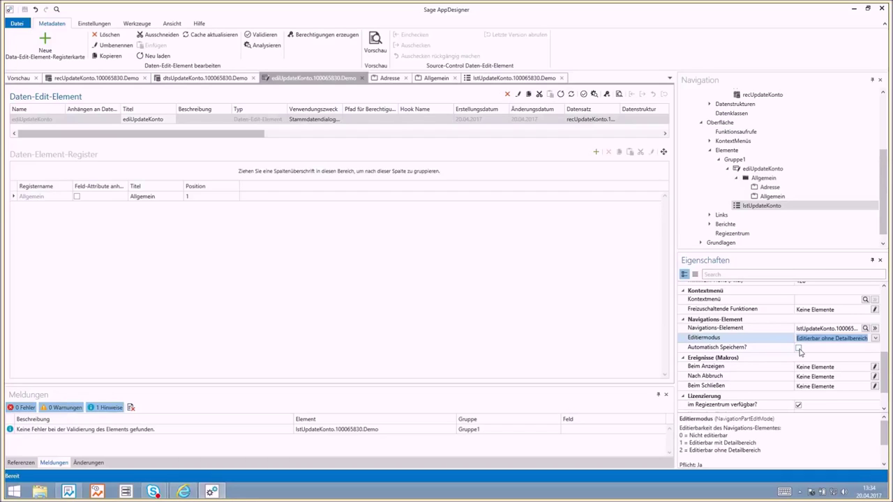
Step: Enable Automatisch Speichern for ediUpdateKonto's navigation element and save the data edit element
left_click(802, 349)
left_click(799, 348)
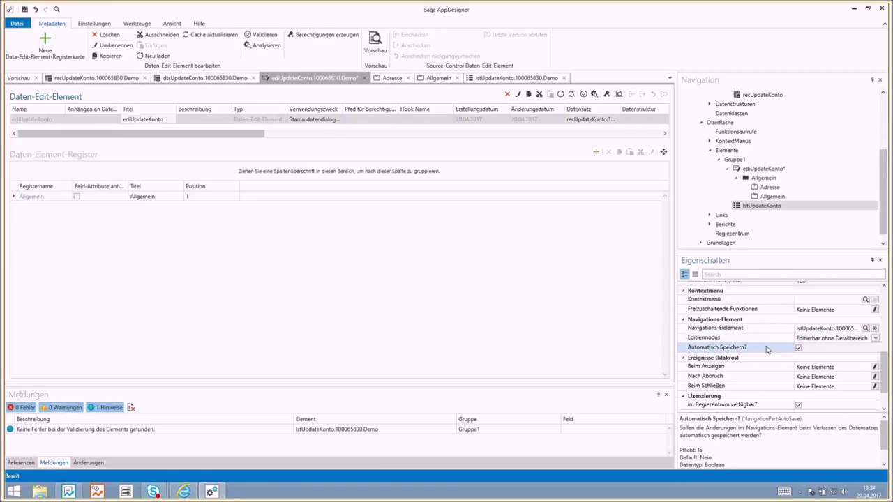
left_click(24, 9)
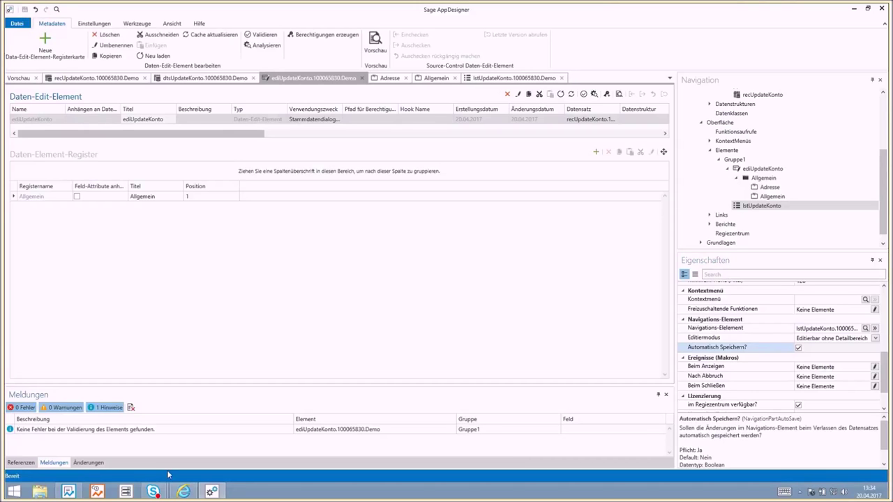
Step: Switch to Sage 100 Warenwirtschaft, close ediUpdateKonto and reopen it from Gruppe1 in the Weitere Stammdaten
left_click(68, 492)
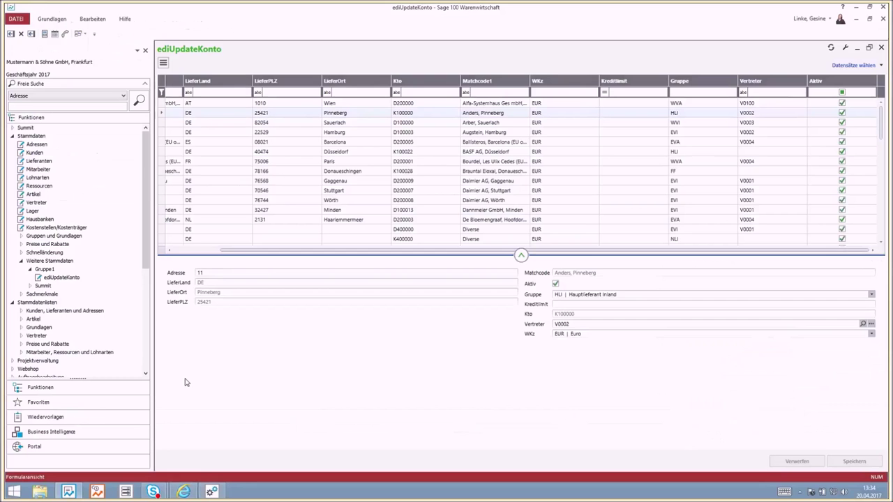
left_click(882, 48)
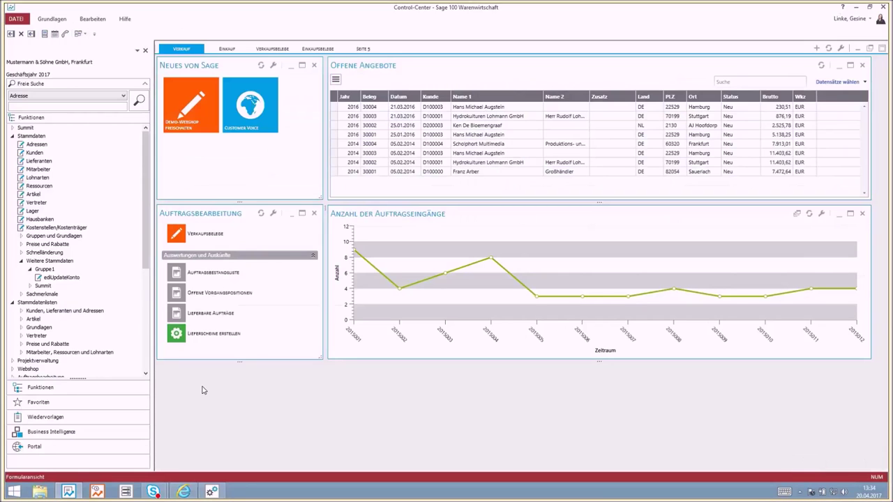
left_click(70, 278)
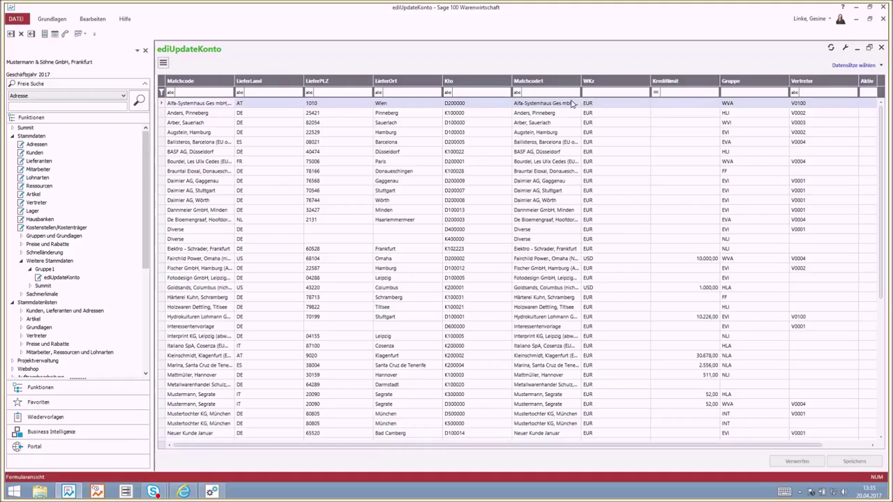
Step: Set the WKz of the Alfa-Systemhaus record in Wien to CHF in the list
left_click(602, 105)
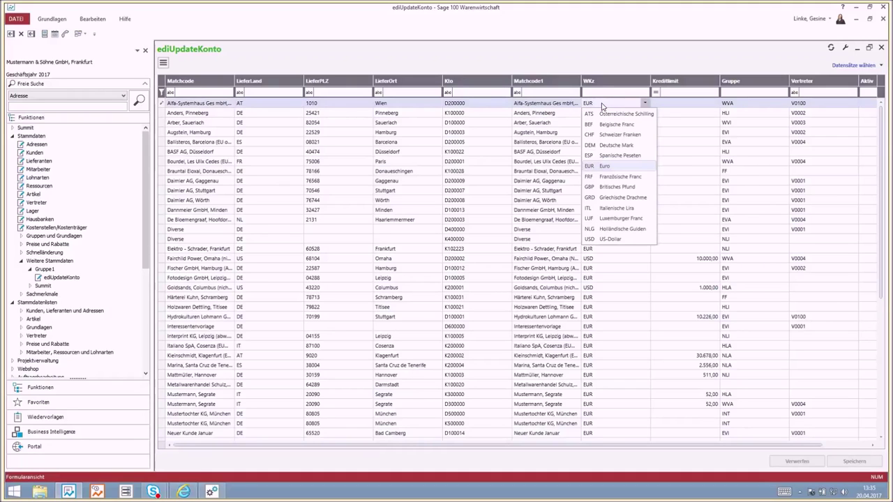
key("Escape")
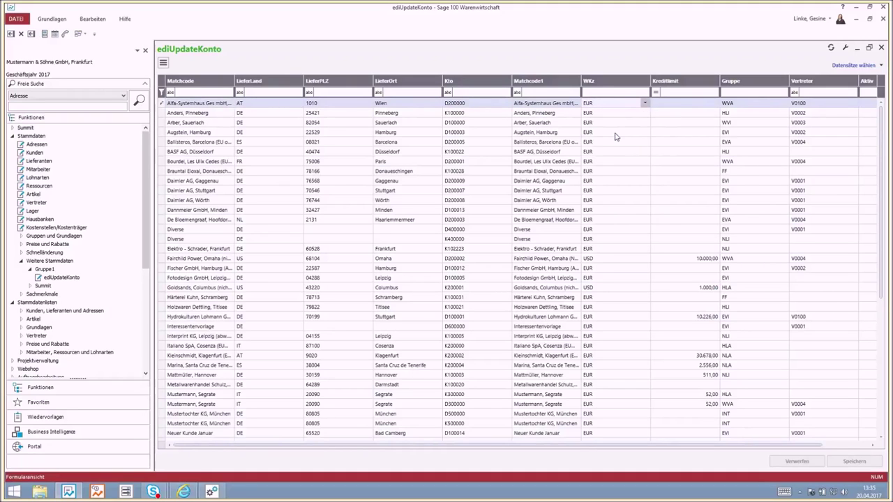
left_click(618, 105)
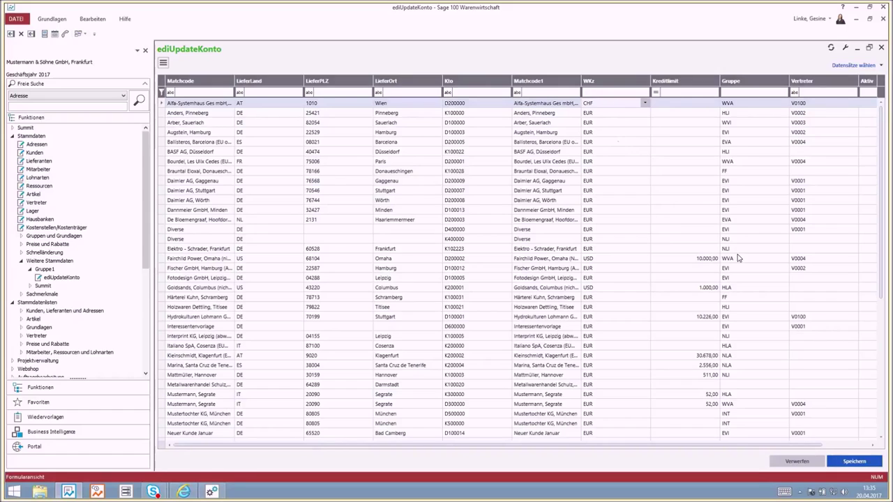
left_click(867, 466)
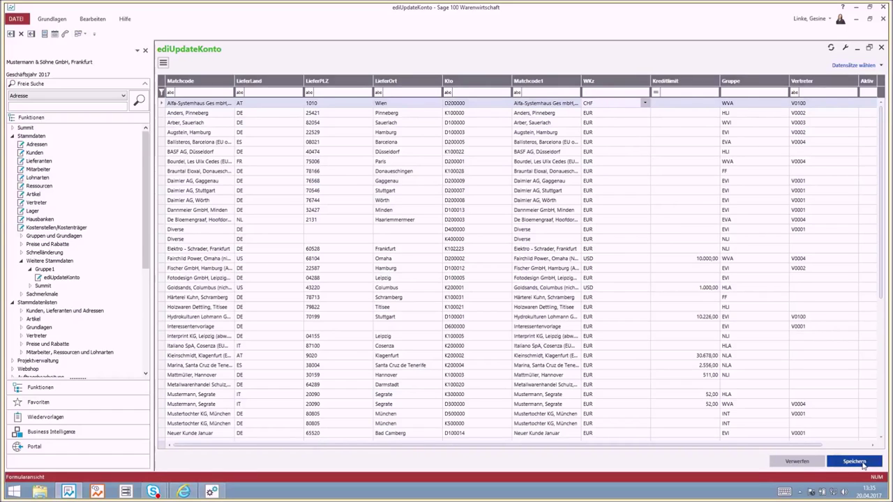
Step: Set the Alfa-Systemhaus record's Kreditlimit to 123,00 and move to the next record so the changes save automatically
left_click(685, 105)
type("123")
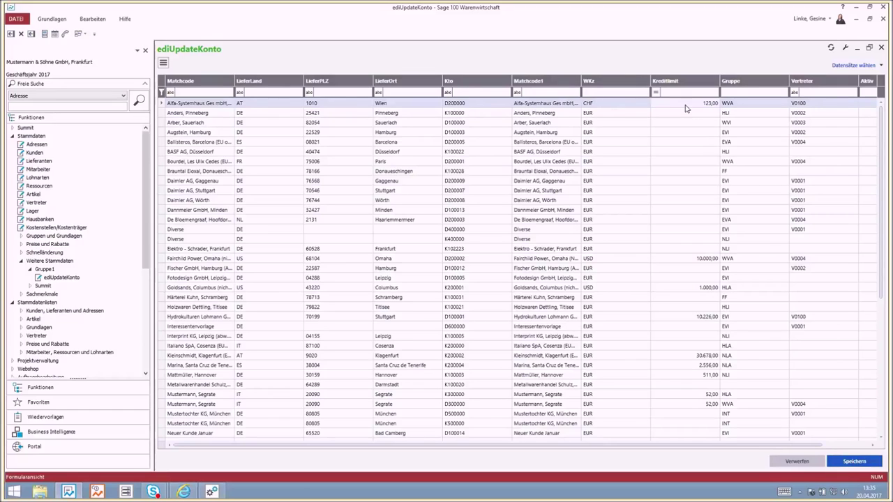
key("Tab")
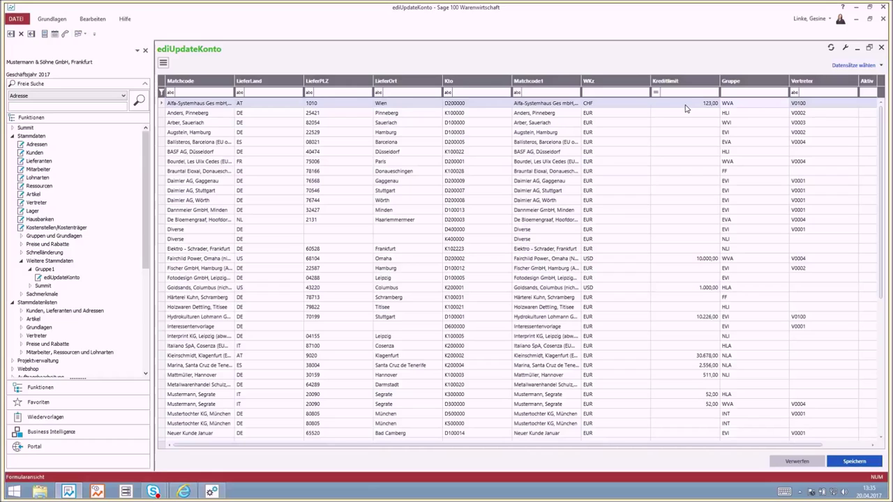
key("Down")
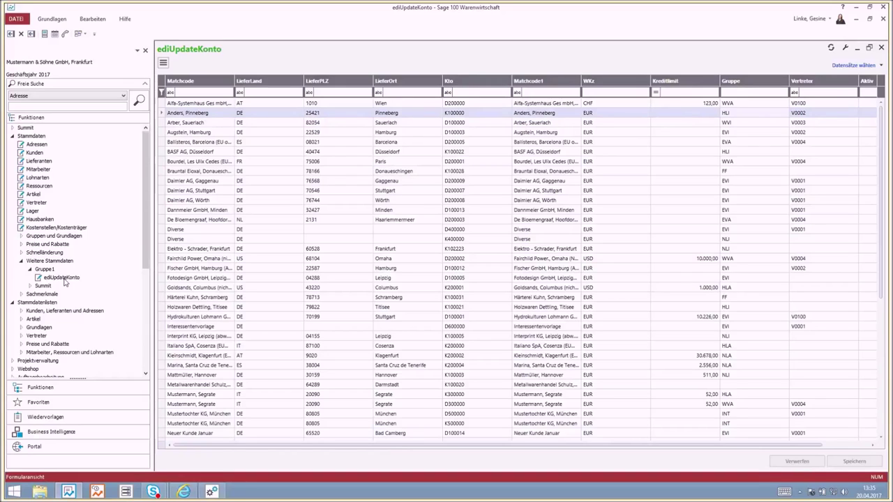
Step: Switch to Sage AppDesigner, set the Titel of ediUpdateKonto to Schnelländerung Konten and save the element
left_click(212, 492)
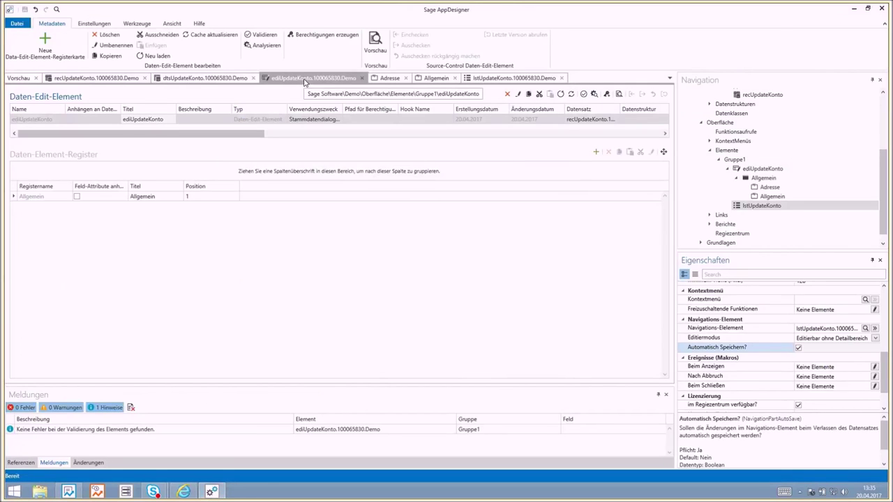
left_click(296, 79)
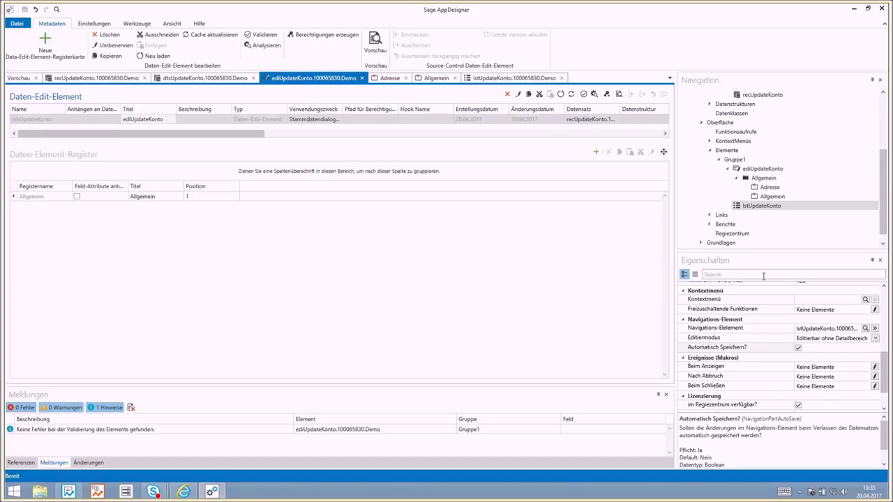
left_click_drag(770, 251, 770, 109)
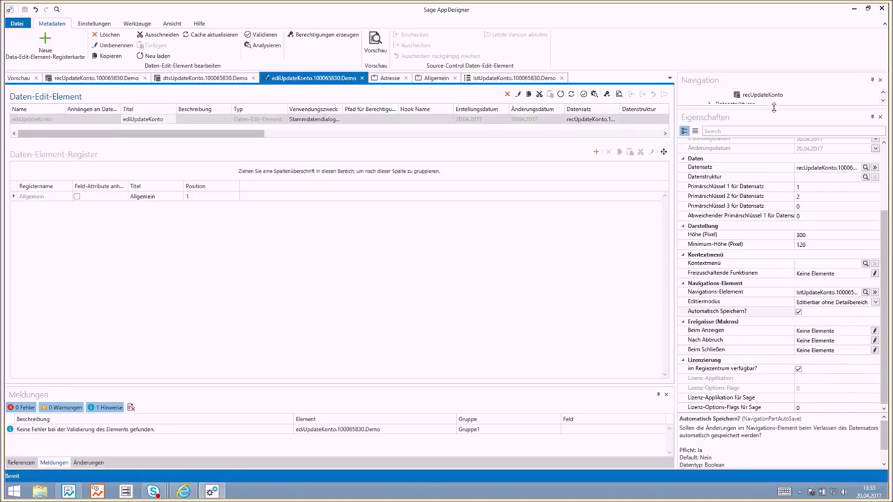
left_click(883, 176)
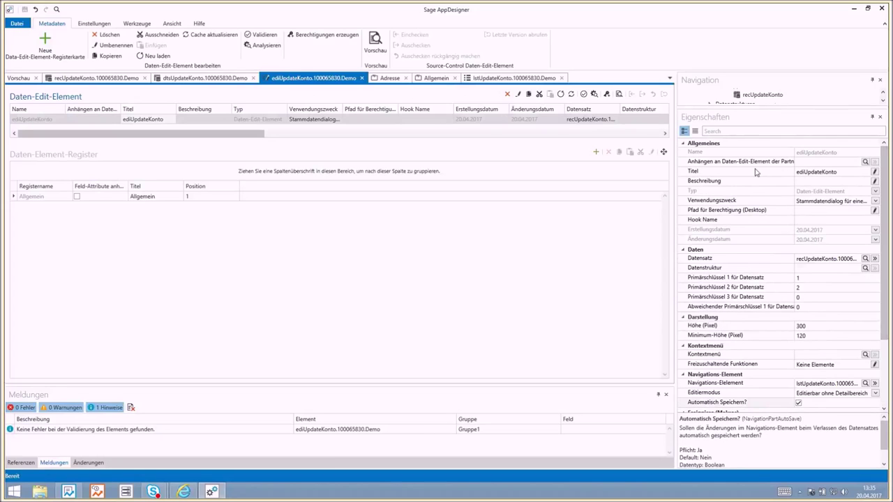
left_click(813, 173)
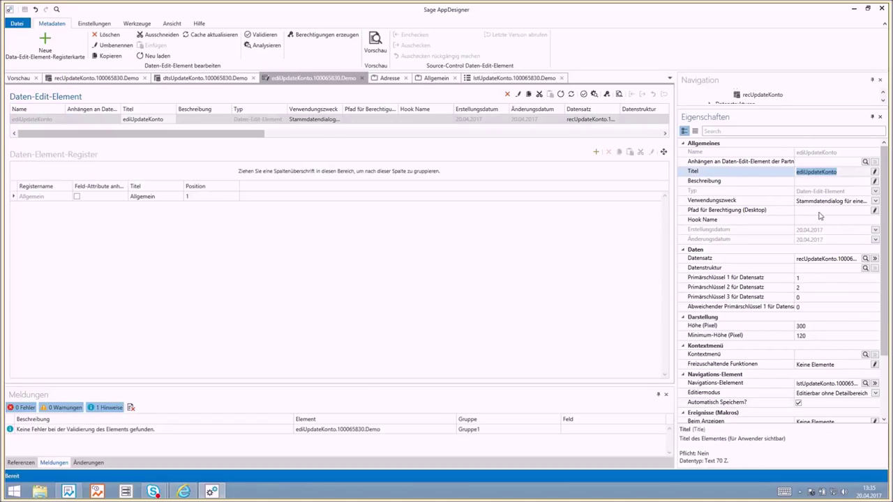
type("Schnelländerung Konten")
key("Tab")
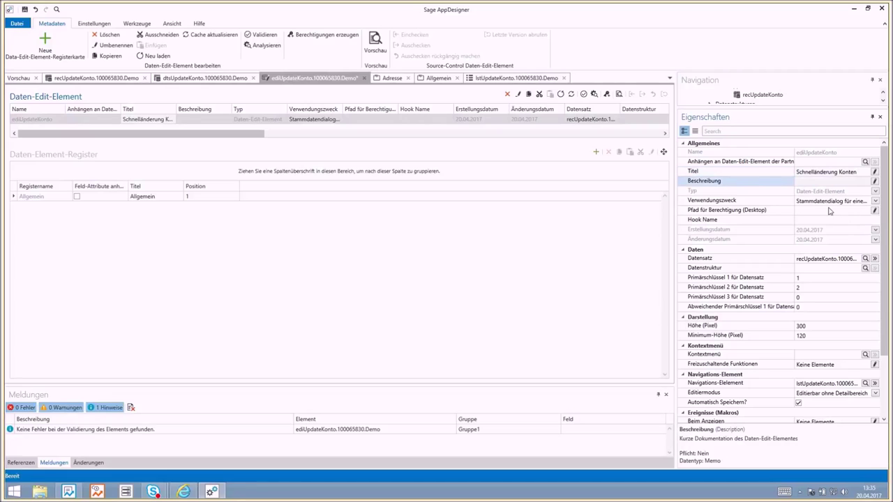
left_click(50, 24)
key("ctrl+s")
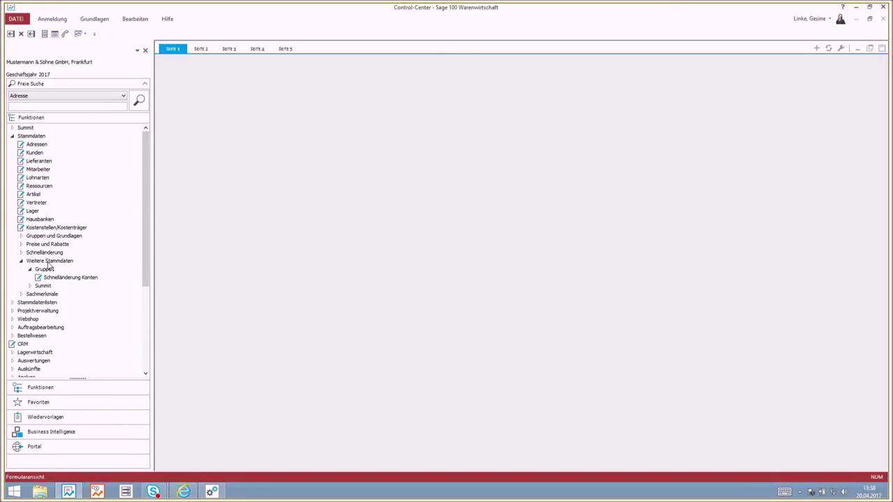
Step: Switch to Sage 100 Warenwirtschaft and open Schnelländerung Konten from Gruppe1 in the Weitere Stammdaten
left_click(59, 279)
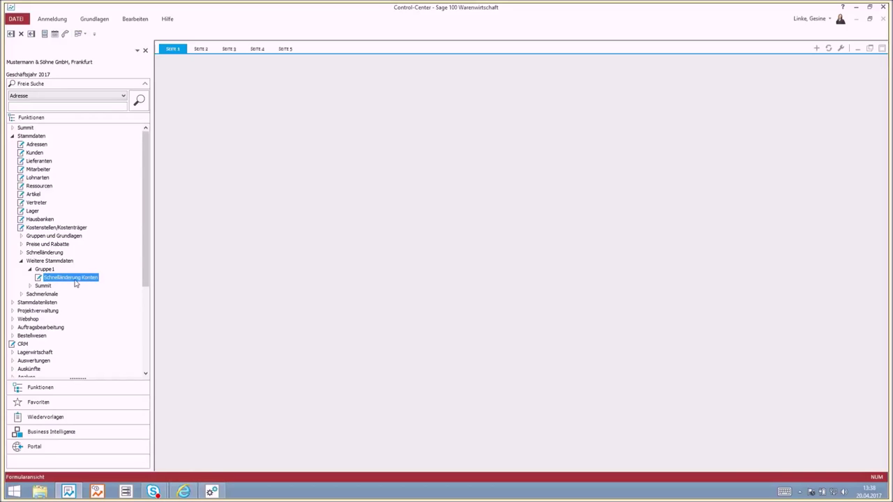
double_click(78, 278)
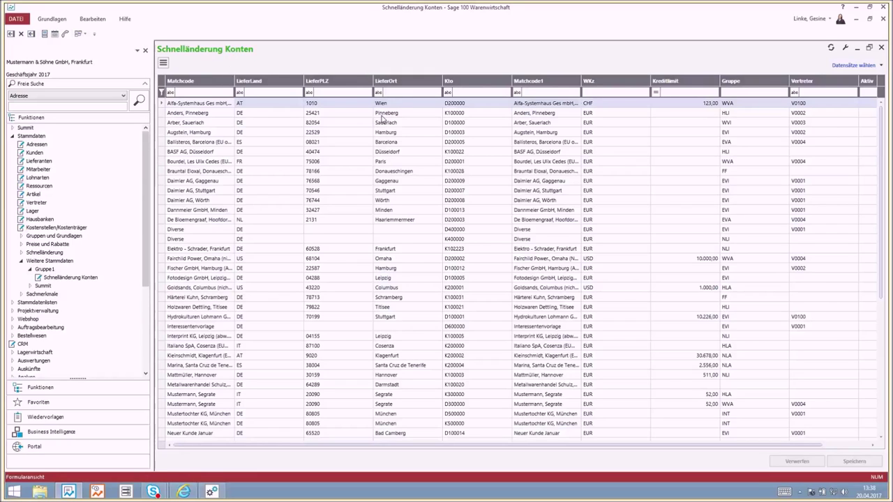
Step: Set the Alfa-Systemhaus record's WKz to BEF and its Kreditlimit to 1.123,00, moving to the following record so the changes save automatically
left_click(596, 104)
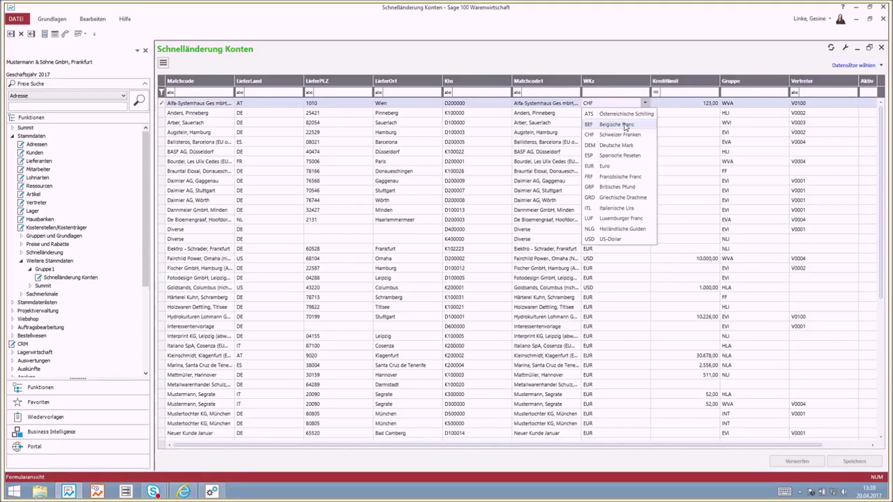
left_click(626, 127)
left_click(694, 103)
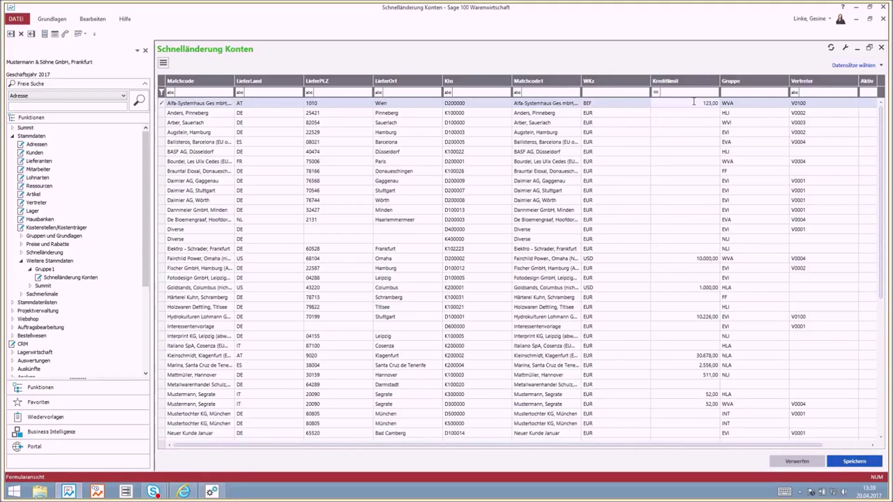
key("Return")
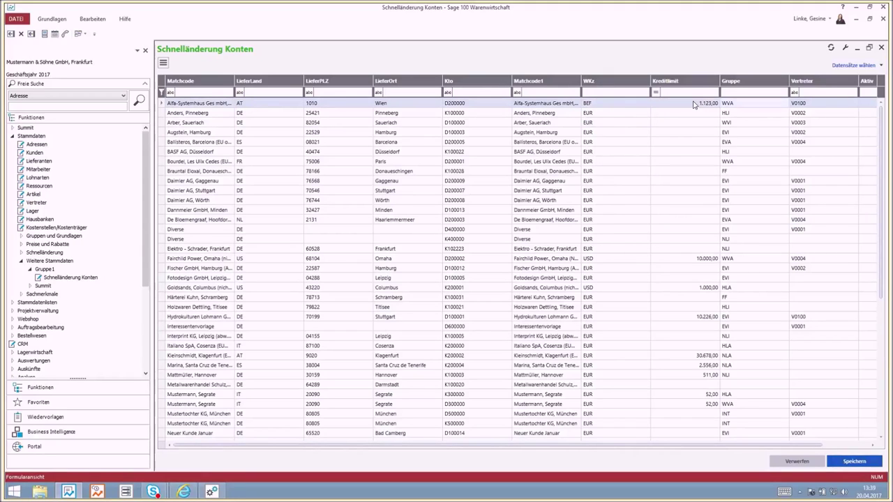
left_click(742, 106)
key("Down")
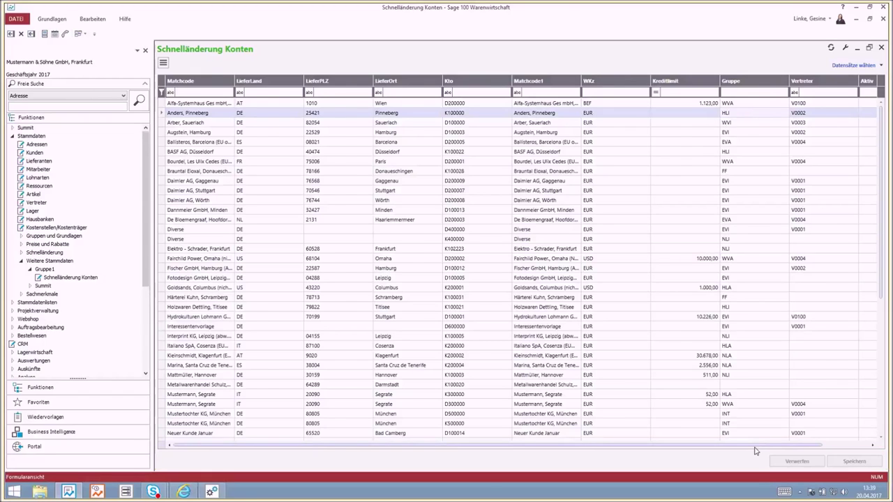
Step: Clear the Aktiv flag of the six consecutive records below Alfa-Systemhaus, from the one in Pinneberg through the one in Paris
left_click_drag(756, 446, 806, 442)
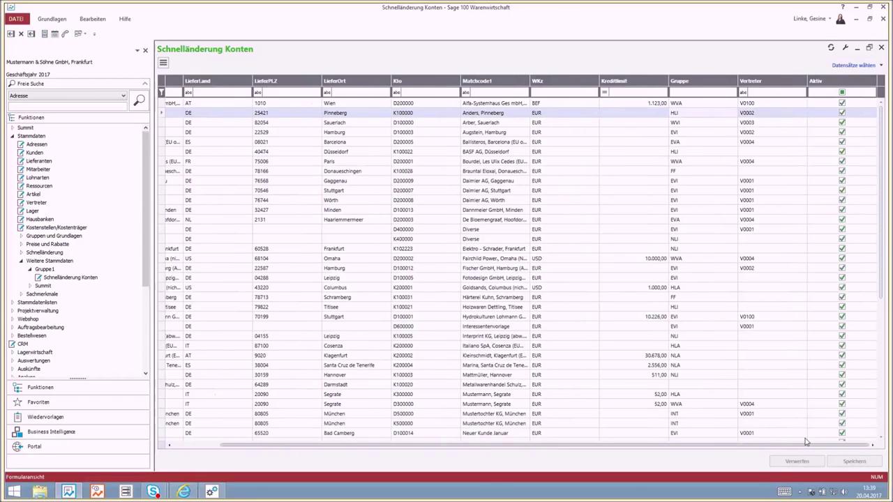
left_click(842, 114)
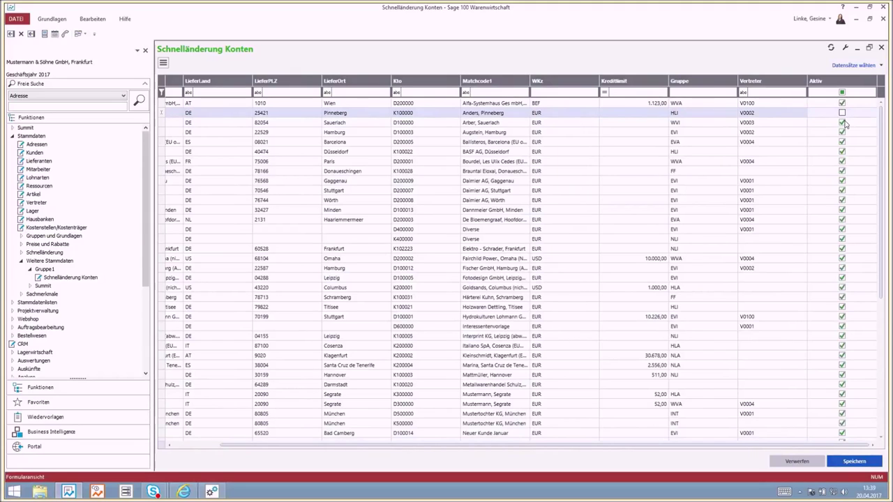
left_click(842, 122)
left_click(842, 123)
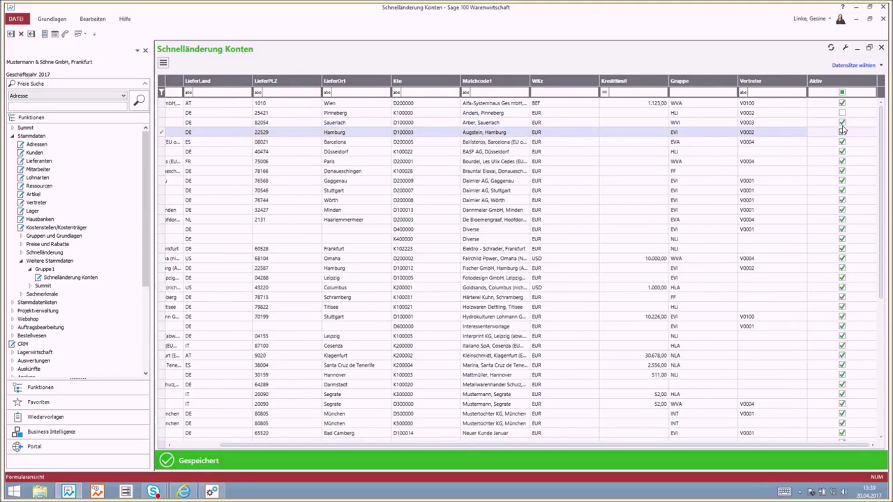
left_click(842, 134)
left_click(843, 133)
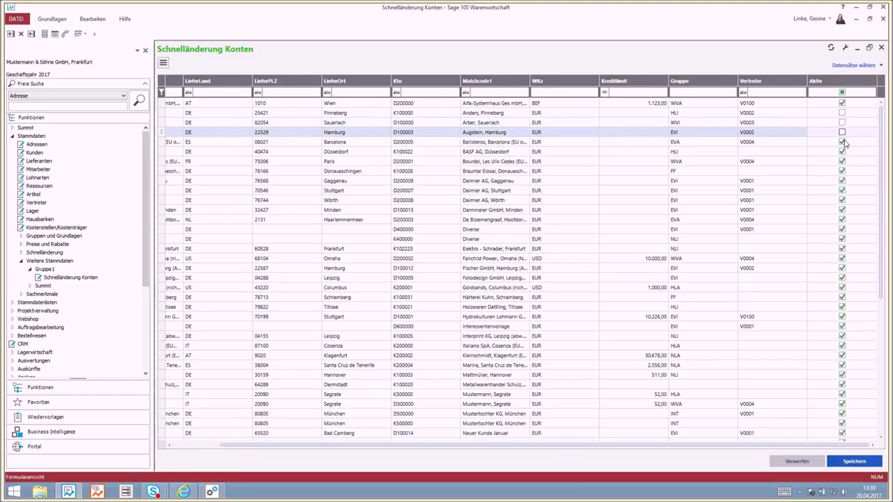
left_click(843, 141)
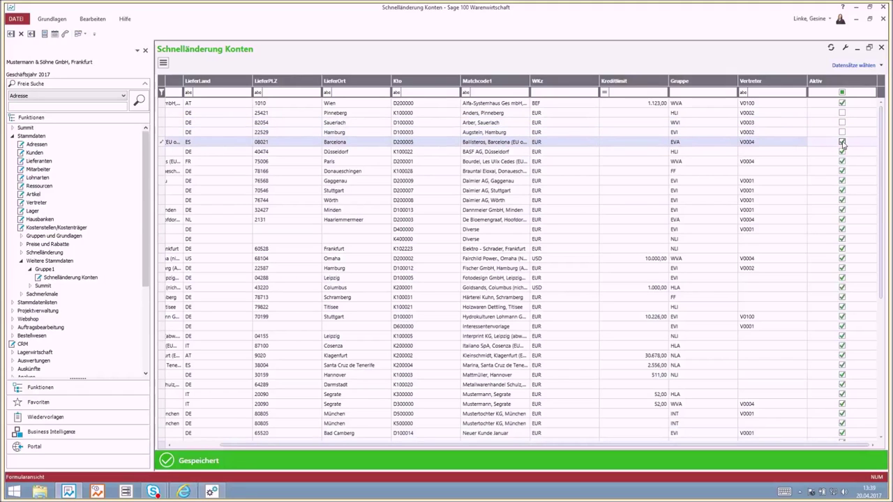
left_click(842, 151)
left_click(843, 162)
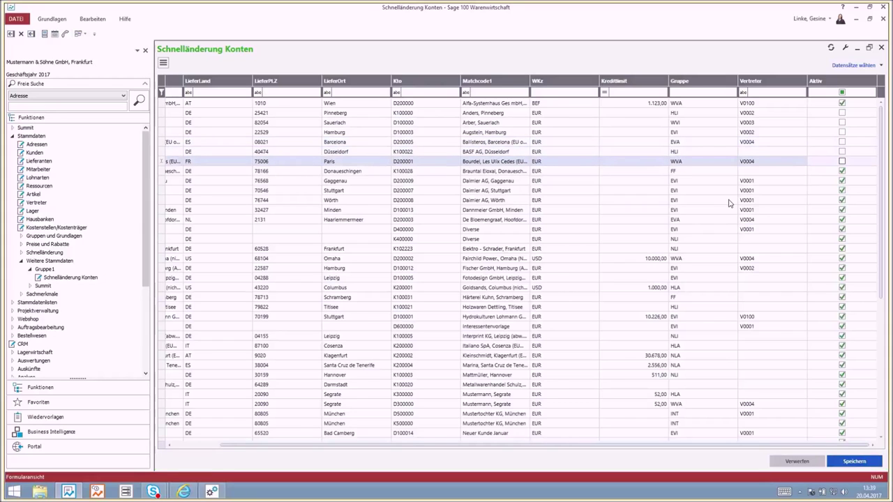